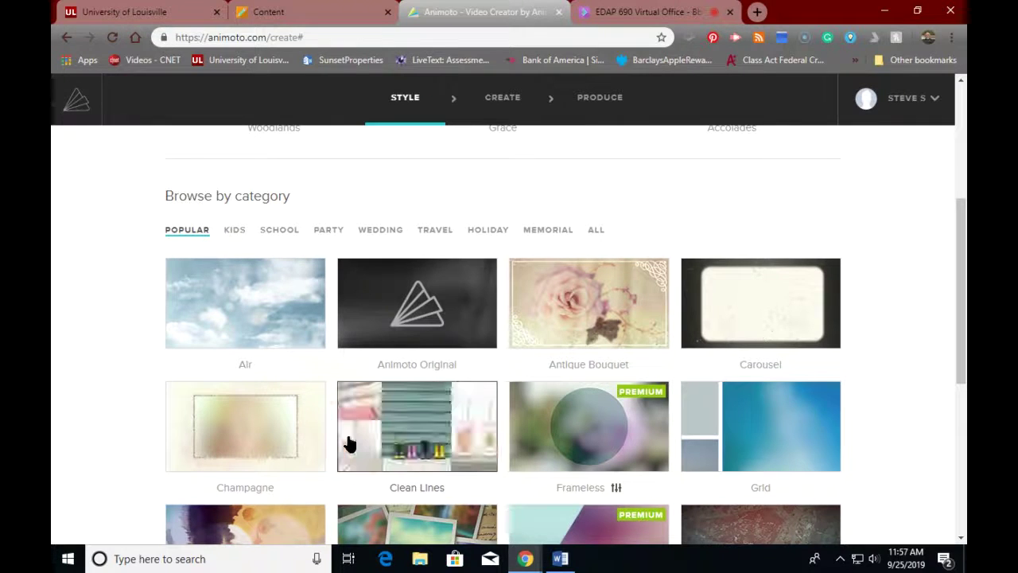
- Browse the video styles in the School category and look over the featured styles
{"action": "left_click", "coordinate": [278, 229]}
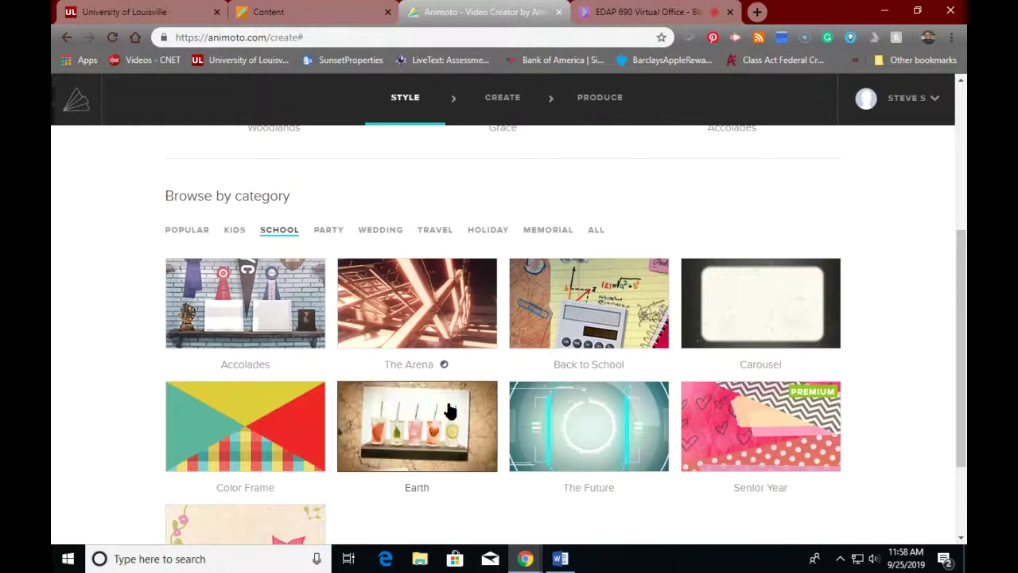
{"action": "scroll", "coordinate": [450, 412], "scroll_direction": "down", "scroll_amount": 2}
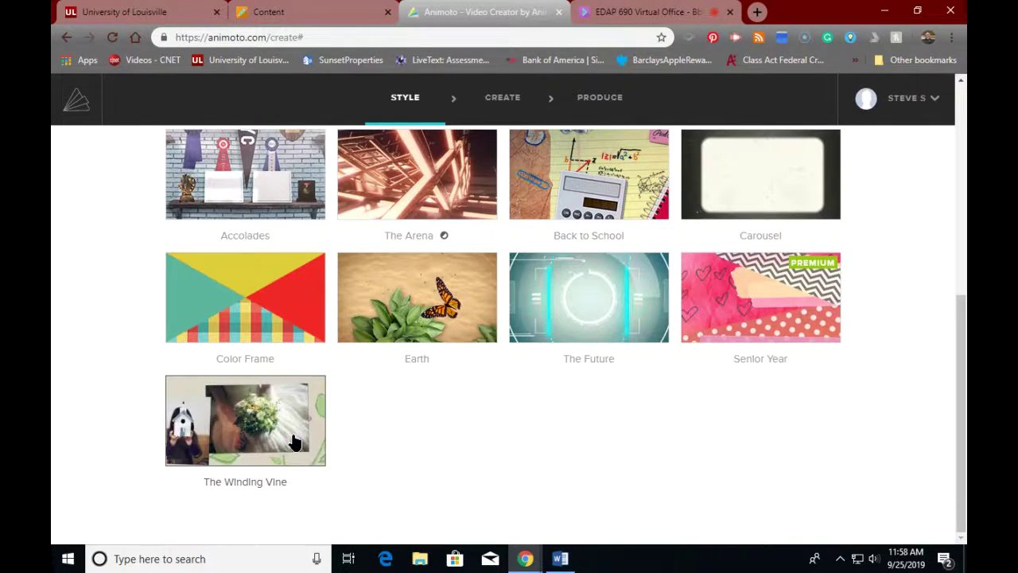
{"action": "scroll", "coordinate": [294, 439], "scroll_direction": "up", "scroll_amount": 5}
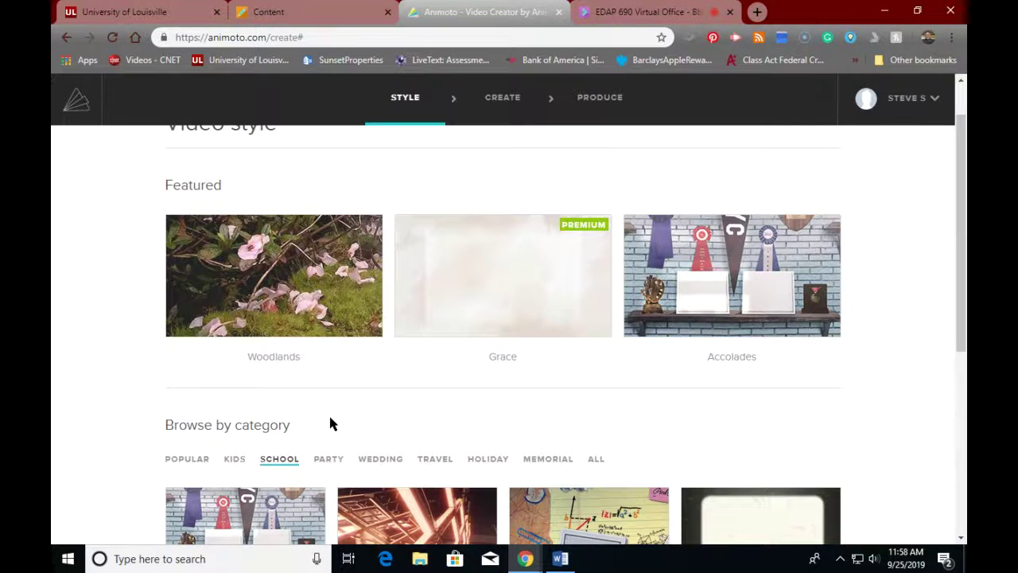
{"action": "scroll", "coordinate": [332, 424], "scroll_direction": "down", "scroll_amount": 2}
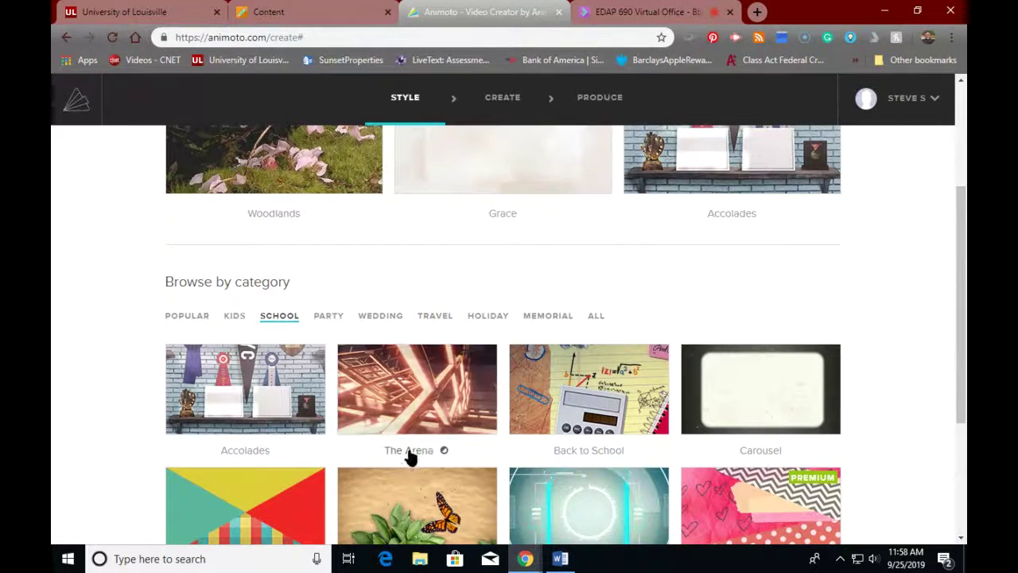
- Browse the Popular video styles and open the preview of the Simplicity style
{"action": "left_click", "coordinate": [187, 317]}
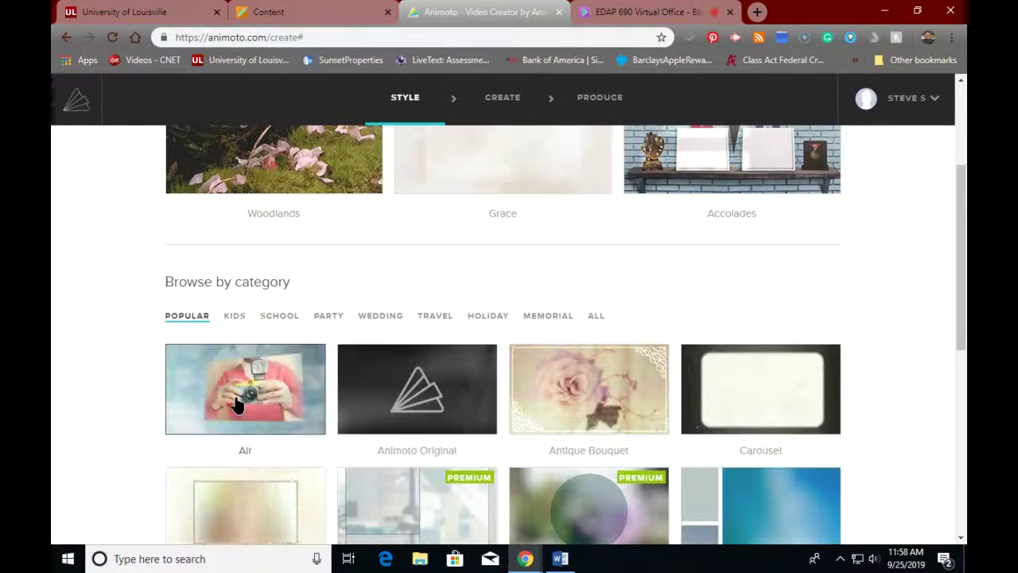
{"action": "scroll", "coordinate": [239, 402], "scroll_direction": "down", "scroll_amount": 2}
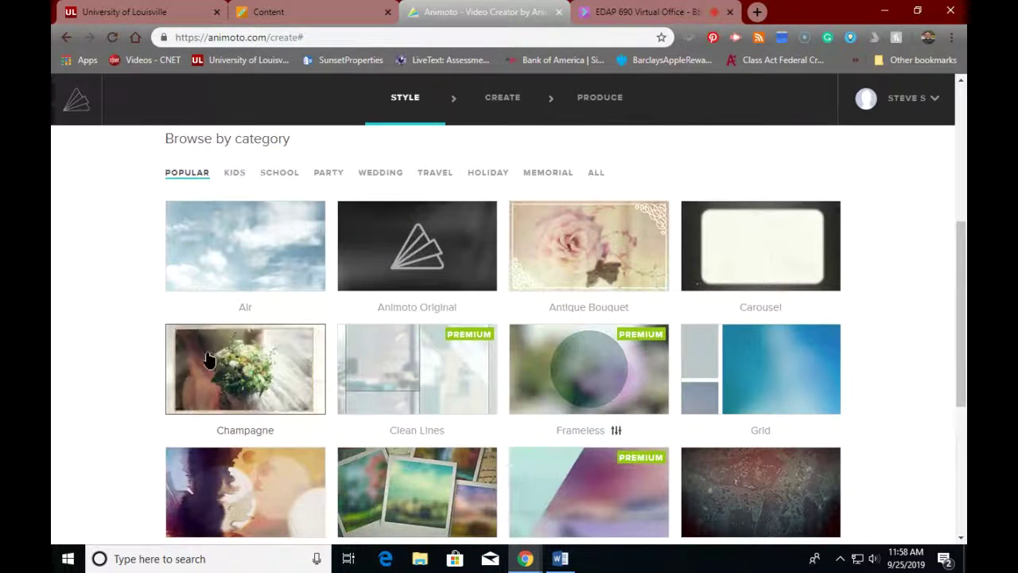
{"action": "scroll", "coordinate": [624, 496], "scroll_direction": "down", "scroll_amount": 2}
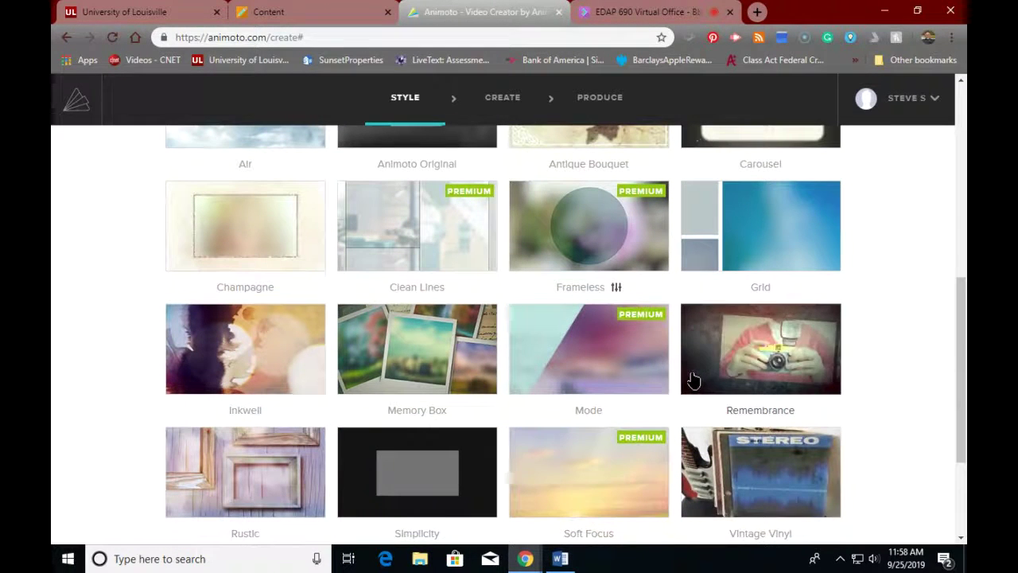
{"action": "scroll", "coordinate": [692, 380], "scroll_direction": "down", "scroll_amount": 1}
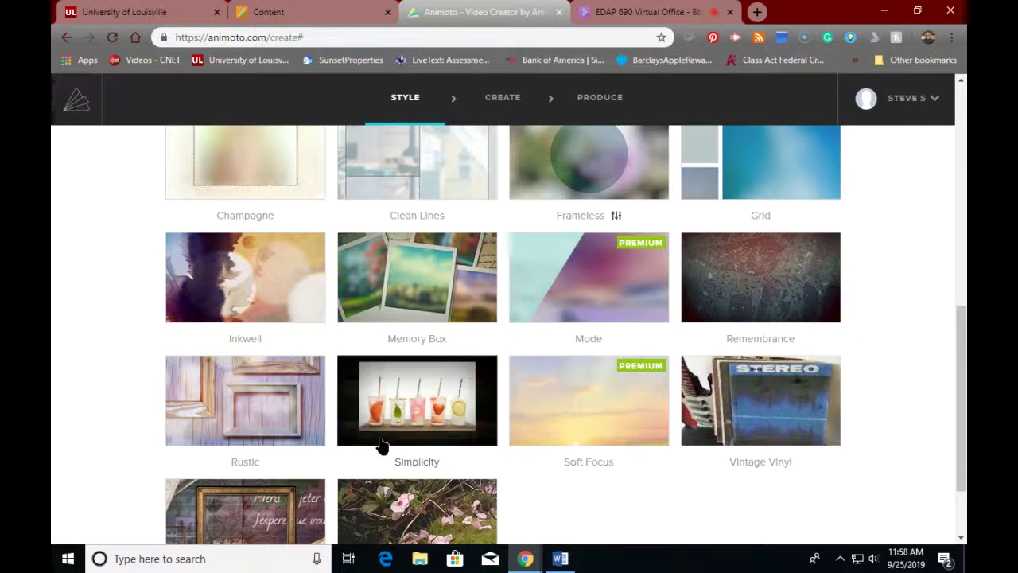
{"action": "left_click", "coordinate": [355, 429]}
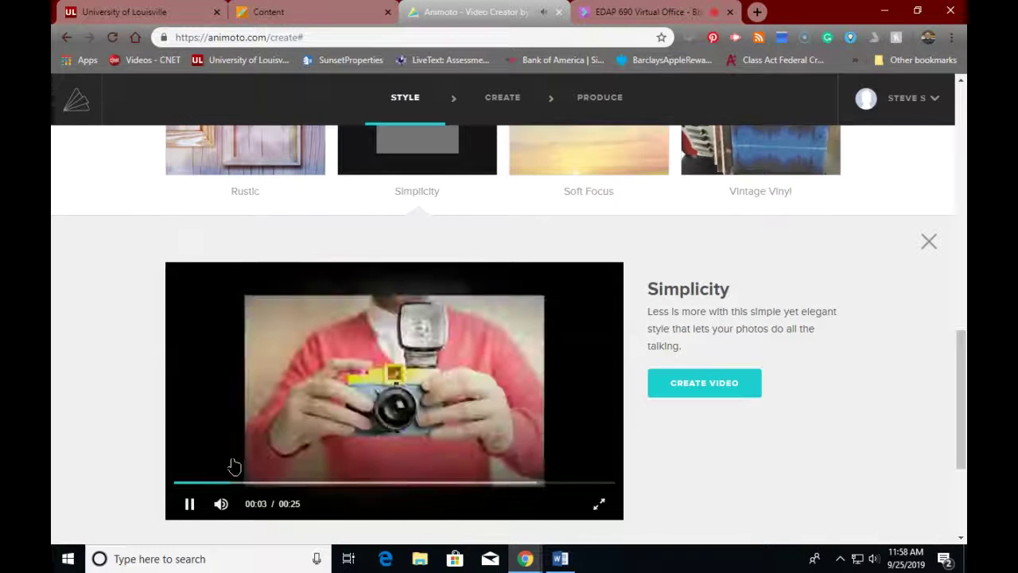
- Play part of the Simplicity sample video and pause it, postponing the Windows update reminder until tomorrow
{"action": "left_click", "coordinate": [189, 506]}
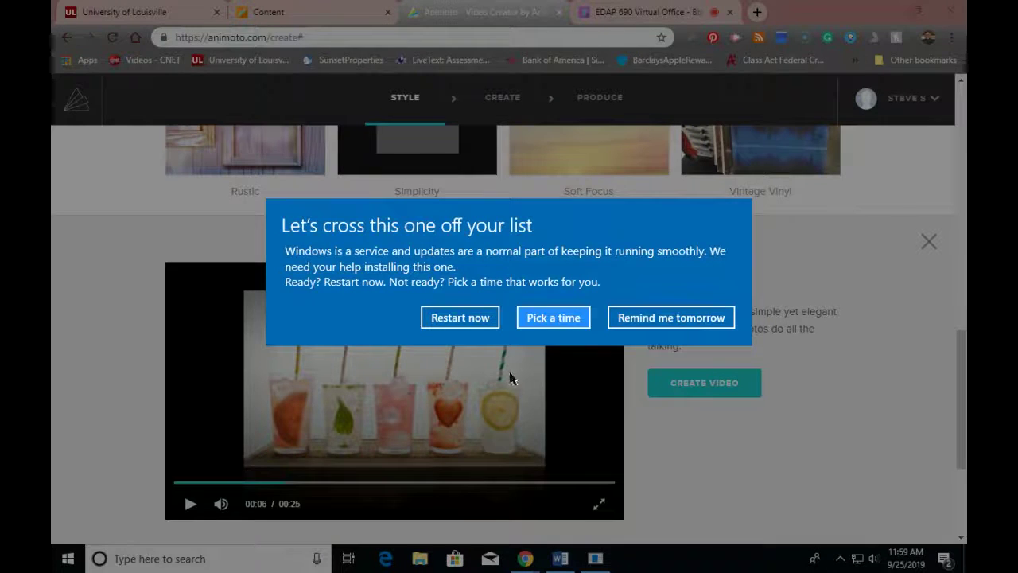
{"action": "left_click", "coordinate": [636, 324]}
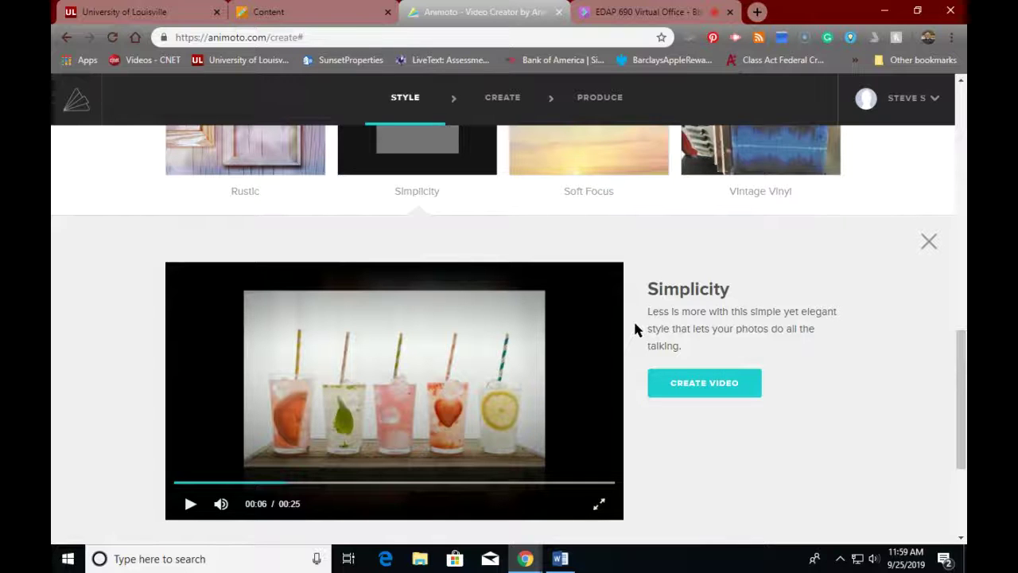
{"action": "left_click", "coordinate": [190, 504]}
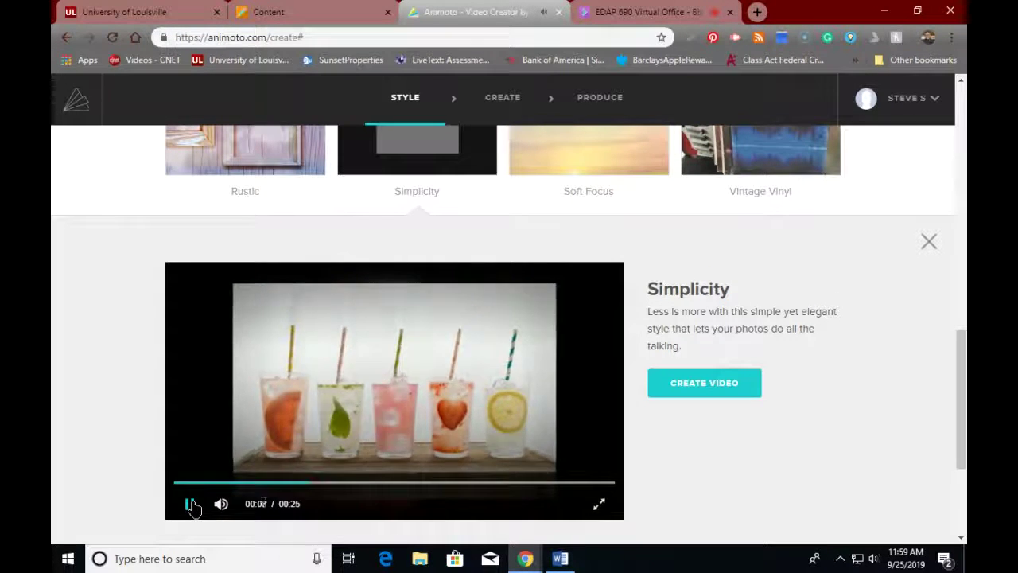
{"action": "left_click", "coordinate": [191, 505]}
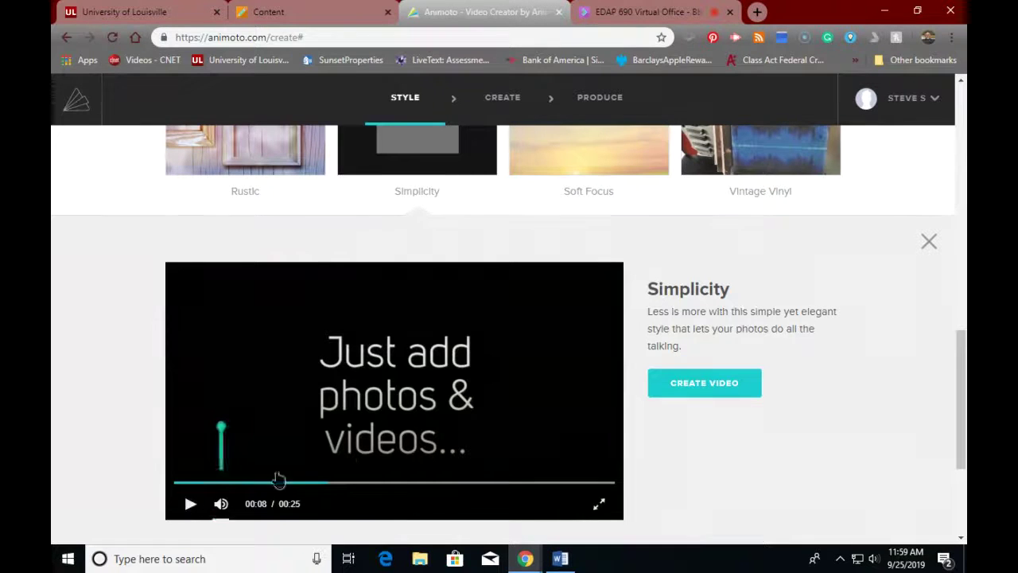
- Create a video in the Simplicity style and check its song trim and image pacing options without changing them
{"action": "left_click", "coordinate": [712, 394]}
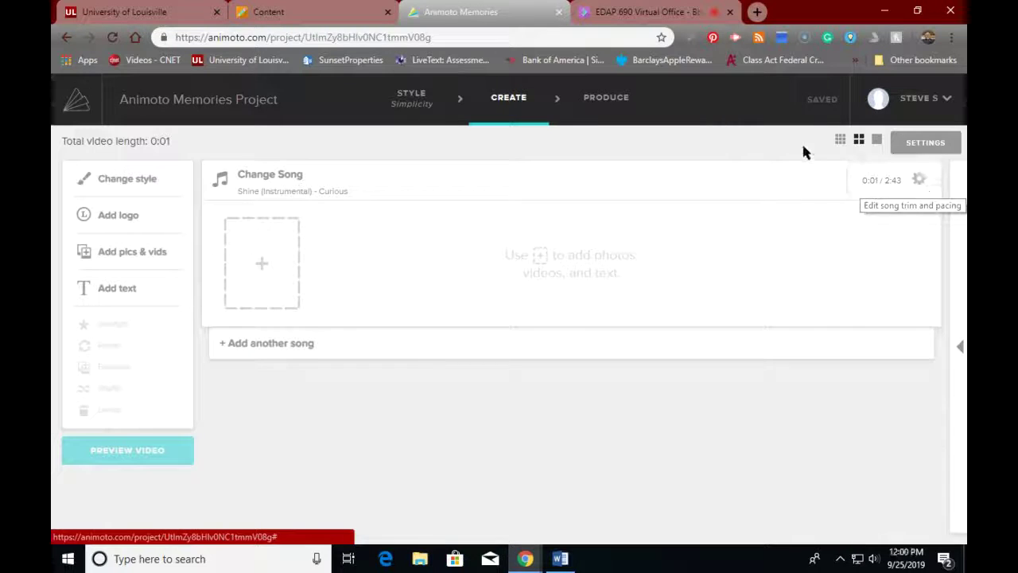
{"action": "left_click", "coordinate": [918, 179]}
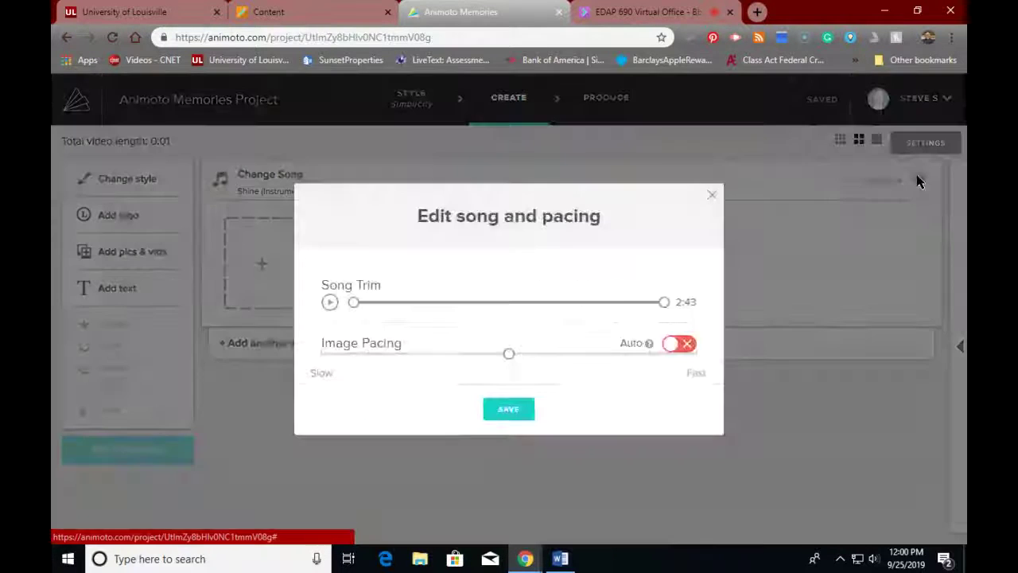
{"action": "left_click", "coordinate": [713, 196]}
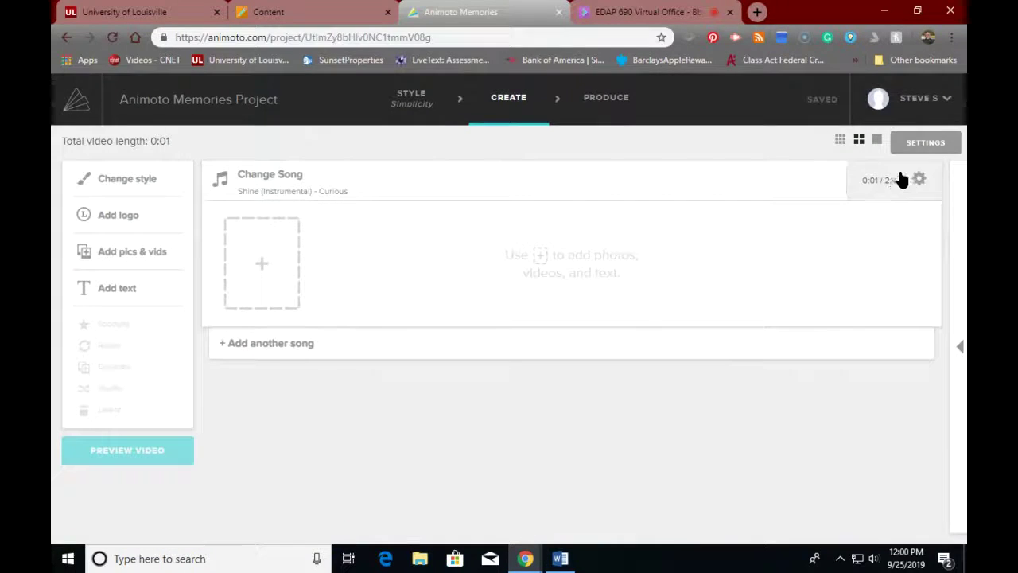
{"action": "left_click", "coordinate": [935, 148]}
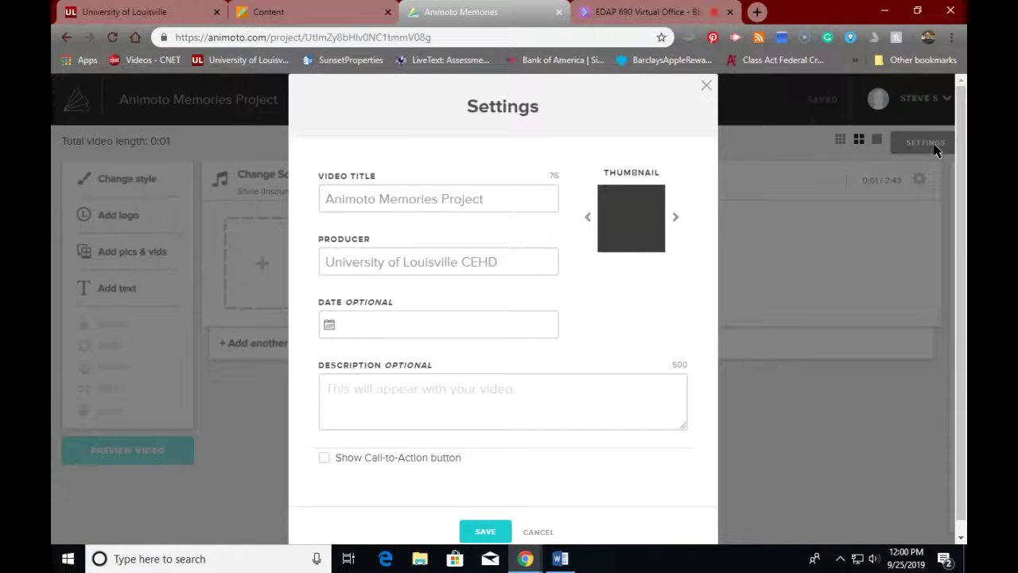
{"action": "left_click", "coordinate": [495, 204]}
{"action": "left_click", "coordinate": [496, 204]}
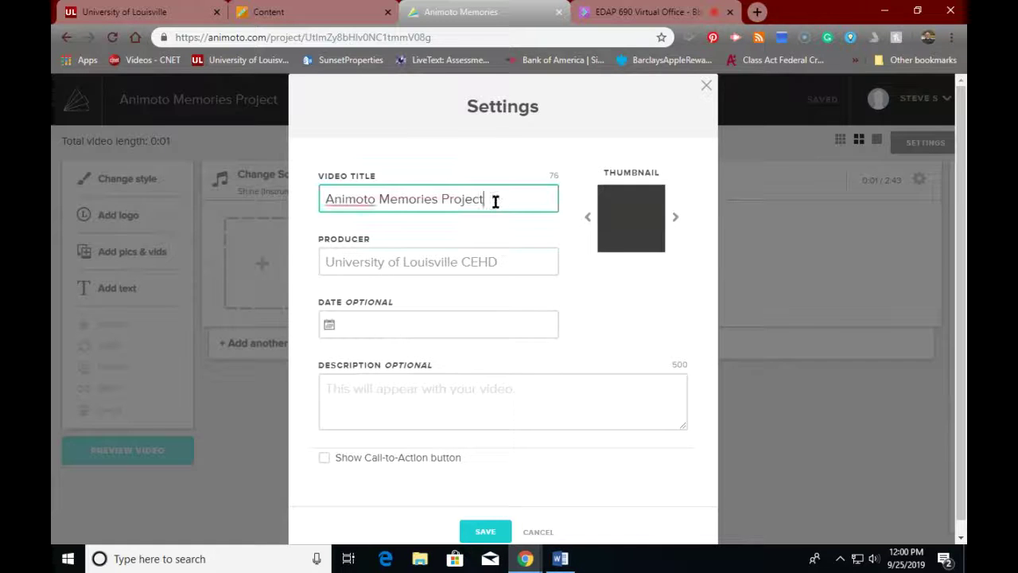
{"action": "left_click_drag", "start_coordinate": [496, 202], "coordinate": [216, 176]}
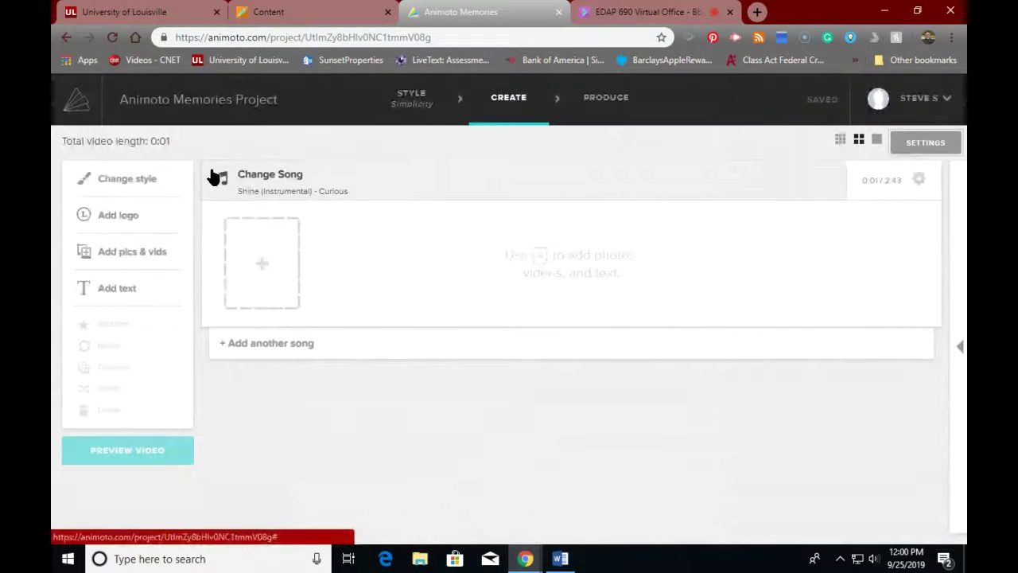
- Set the video title in the project settings to the creator's first name in possessive form followed by "Journey" and save
{"action": "left_click", "coordinate": [940, 147]}
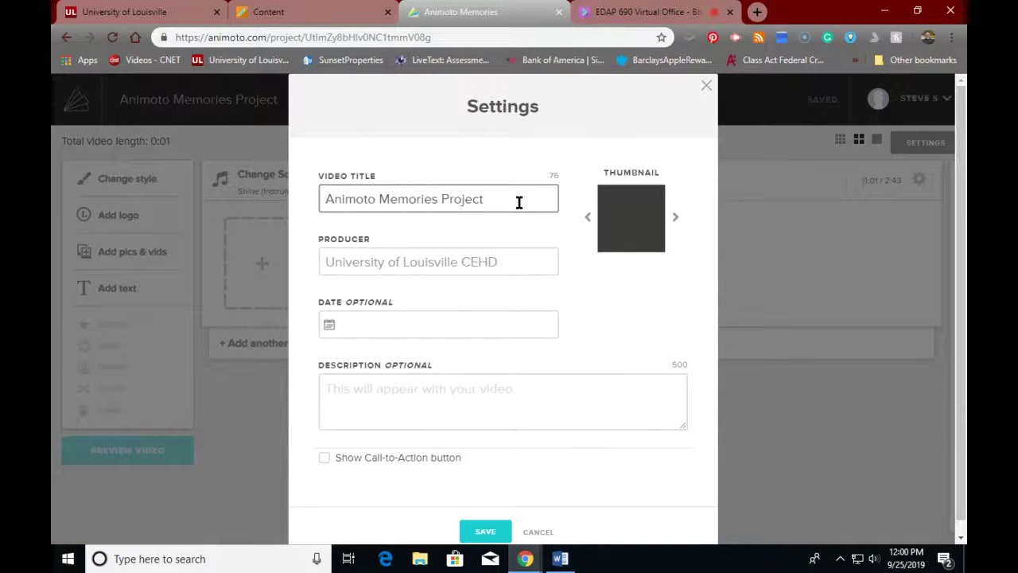
{"action": "left_click_drag", "start_coordinate": [518, 202], "coordinate": [304, 185]}
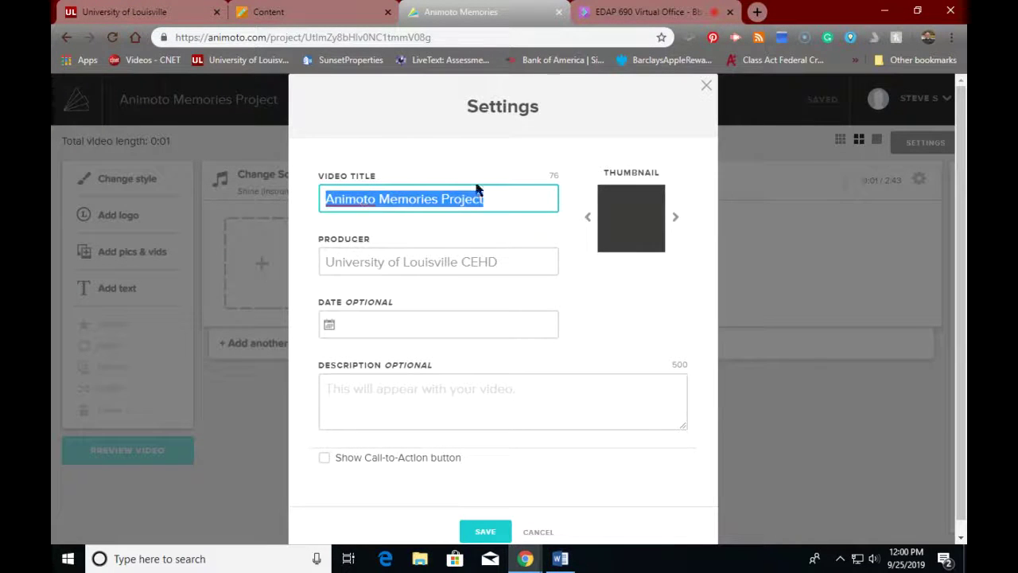
{"action": "type", "text": "Steve's J"}
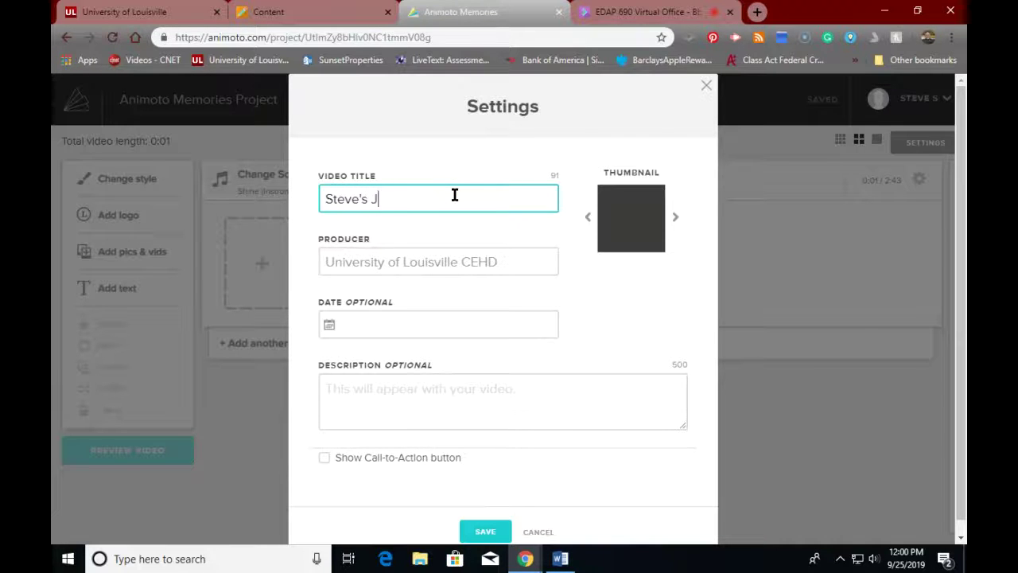
{"action": "type", "text": "ourney"}
{"action": "left_click", "coordinate": [486, 533]}
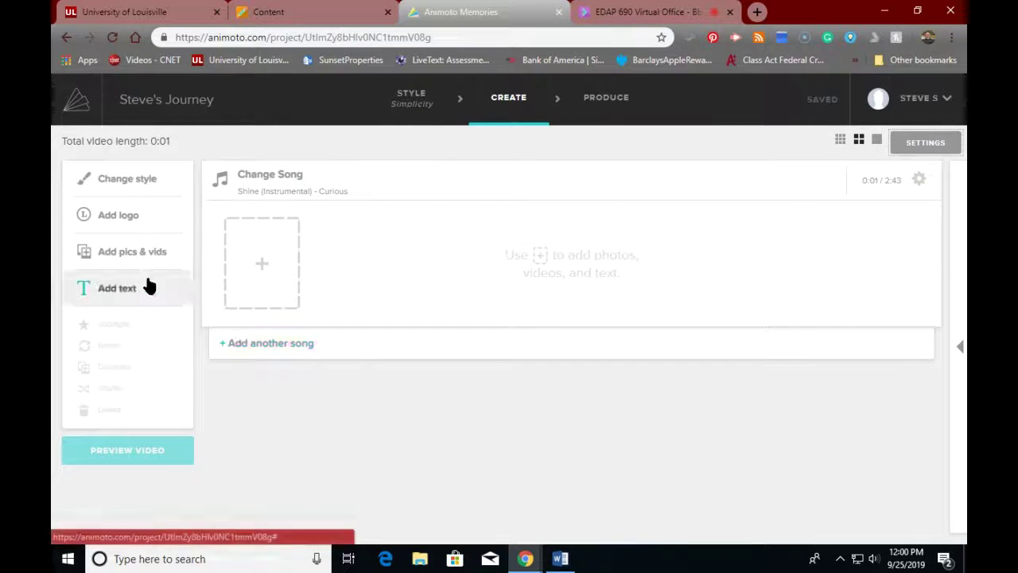
- Check the available sources for adding photos and videos without adding anything
{"action": "left_click", "coordinate": [111, 253]}
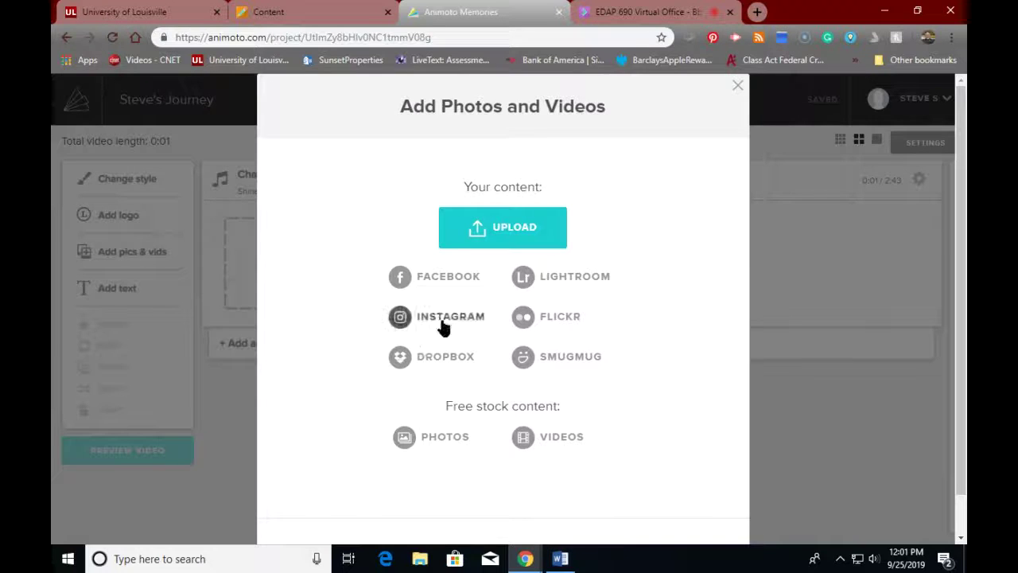
{"action": "left_click", "coordinate": [738, 86]}
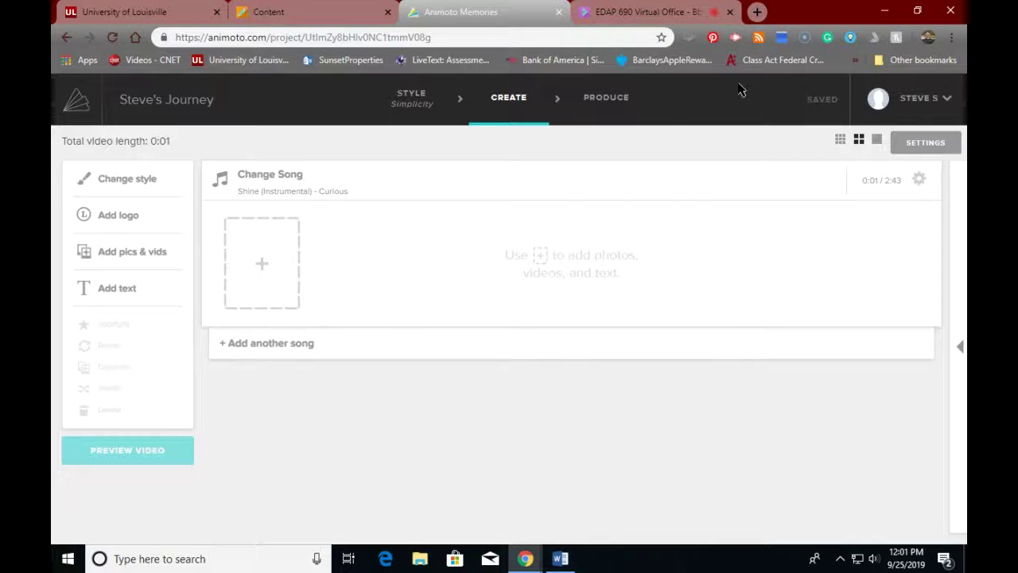
- Search Google for "schoolhouse technology" in a new browser tab and show the image results
{"action": "left_click", "coordinate": [758, 12]}
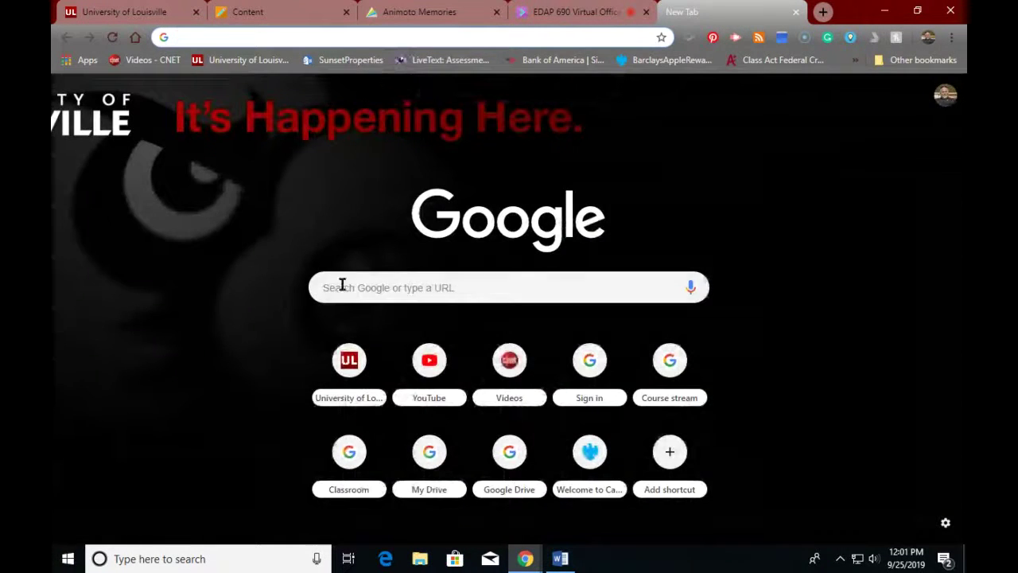
{"action": "left_click", "coordinate": [389, 283]}
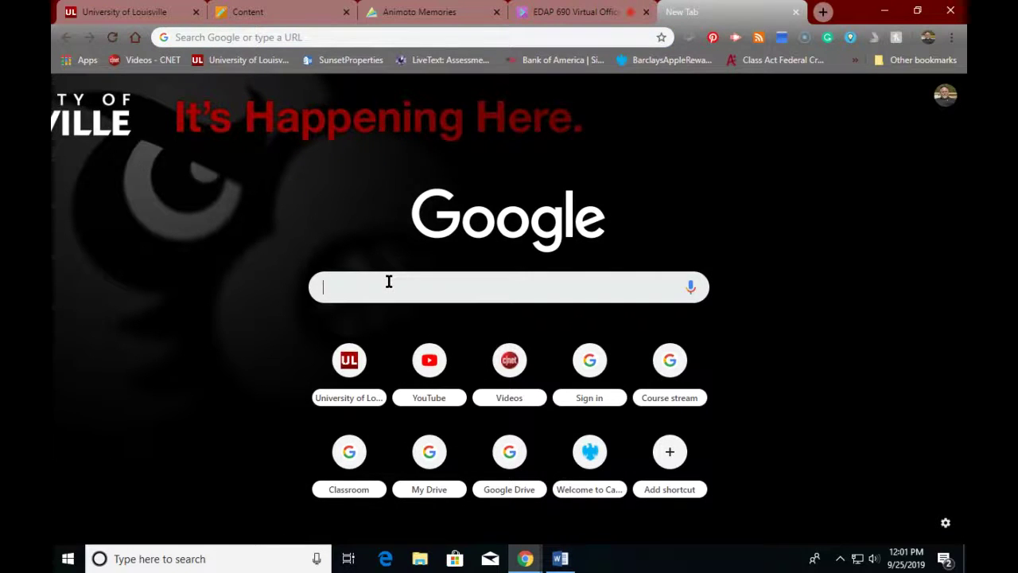
{"action": "type", "text": "school"}
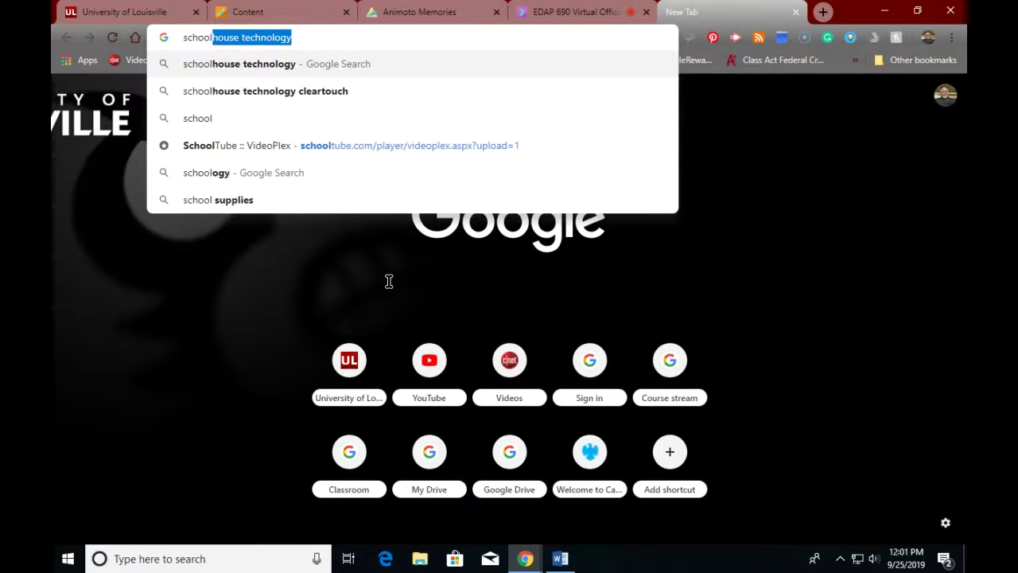
{"action": "key", "text": "Return"}
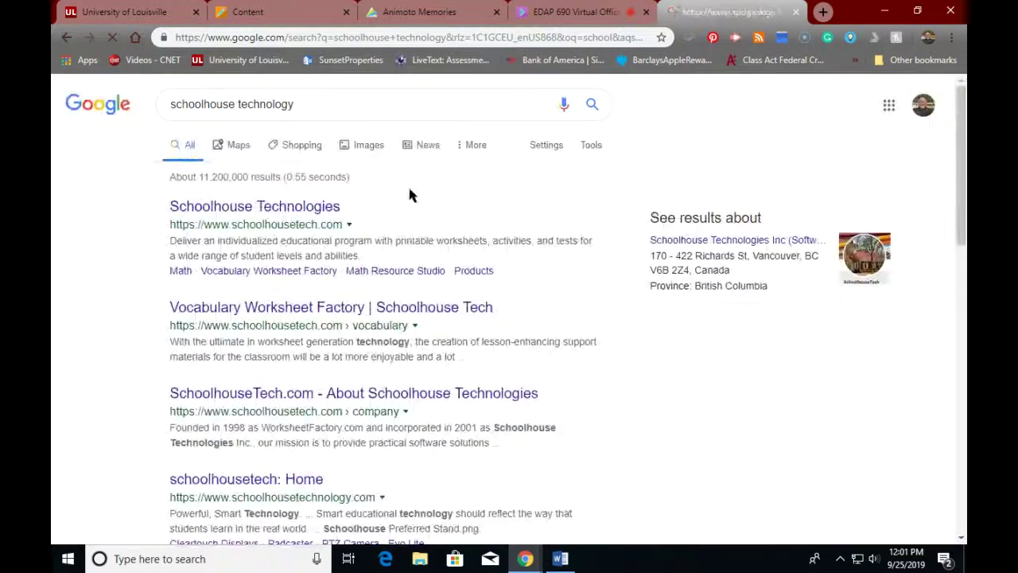
{"action": "left_click", "coordinate": [359, 149]}
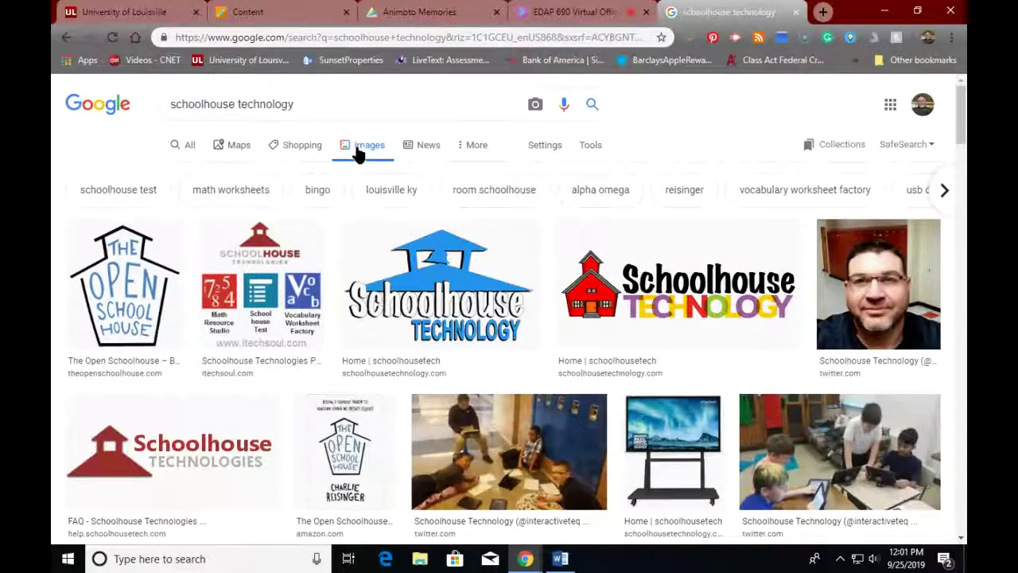
- Save the photo of students working on the floor beside the blue lockers to Downloads as "Image 1"
{"action": "scroll", "coordinate": [358, 155], "scroll_direction": "down", "scroll_amount": 3}
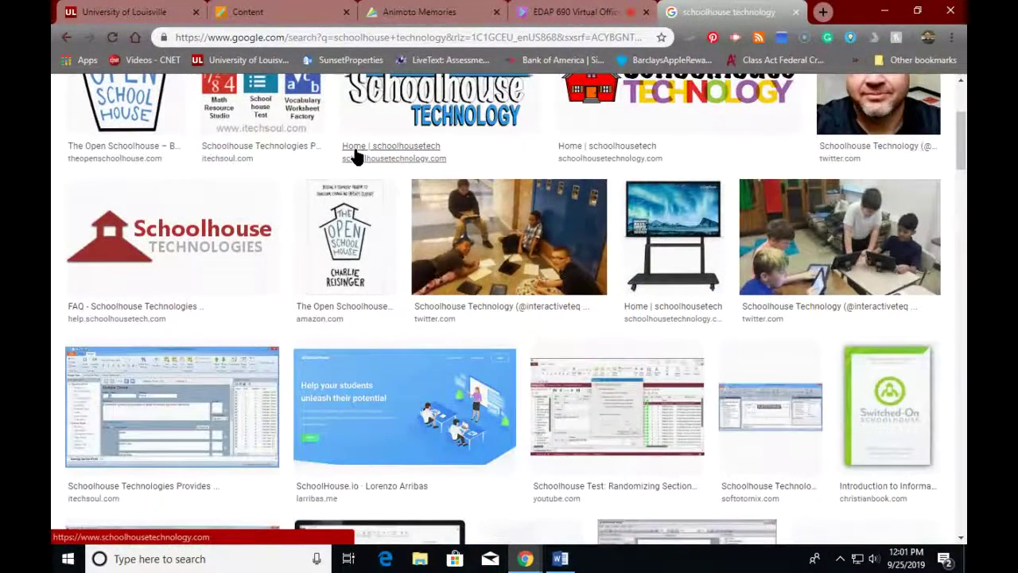
{"action": "scroll", "coordinate": [356, 157], "scroll_direction": "up", "scroll_amount": 1}
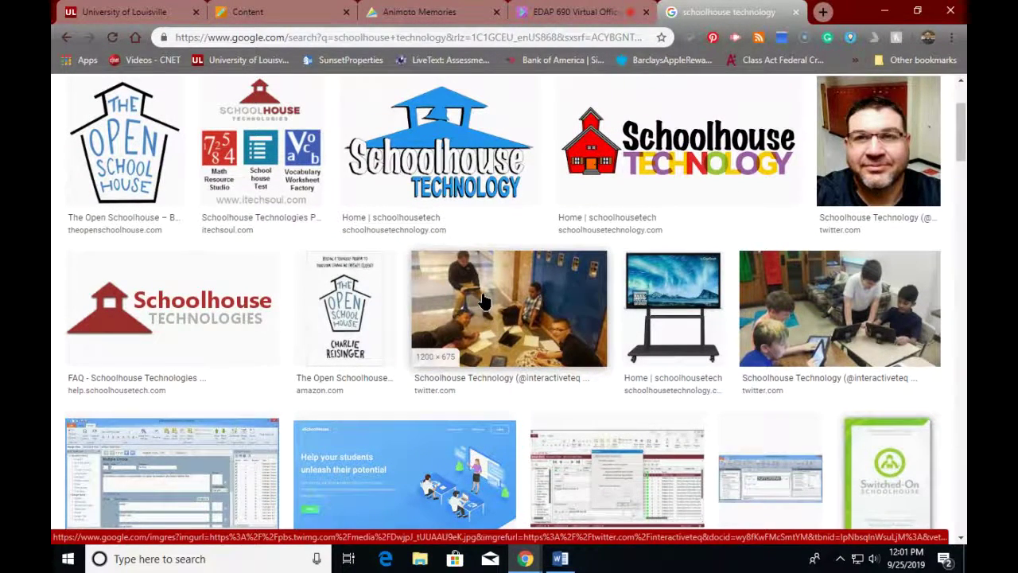
{"action": "right_click", "coordinate": [485, 301]}
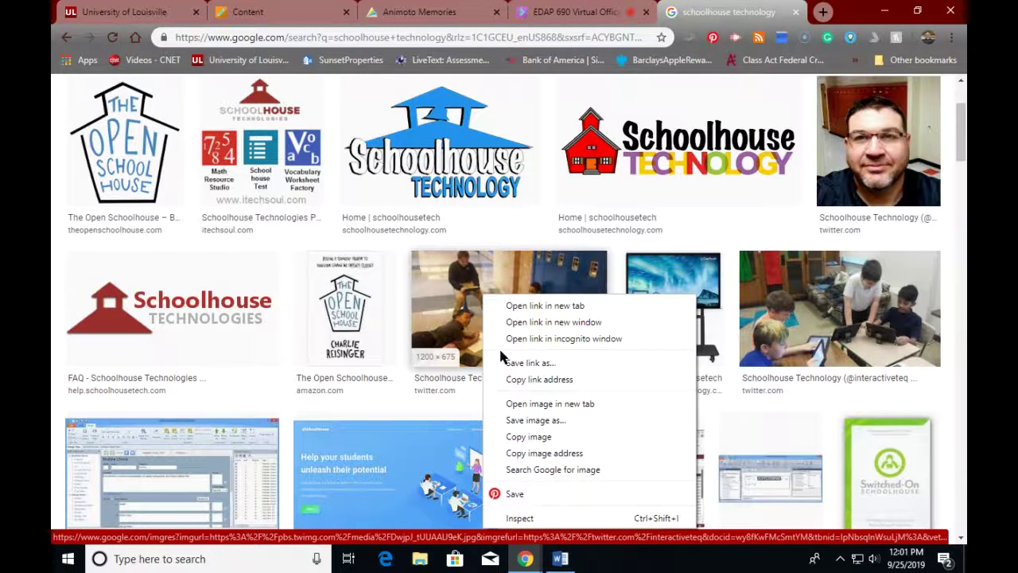
{"action": "left_click", "coordinate": [498, 420]}
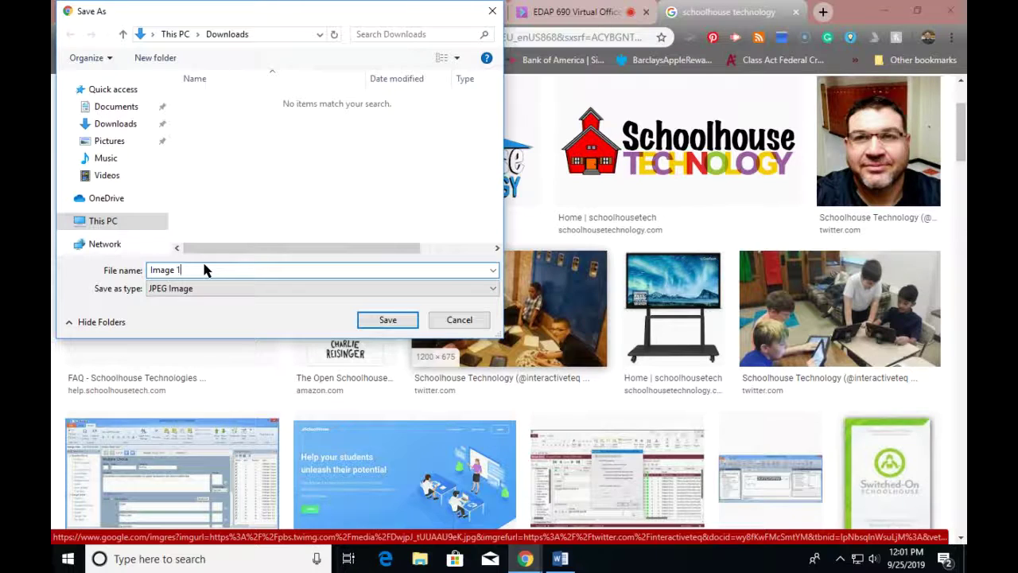
{"action": "left_click", "coordinate": [102, 124]}
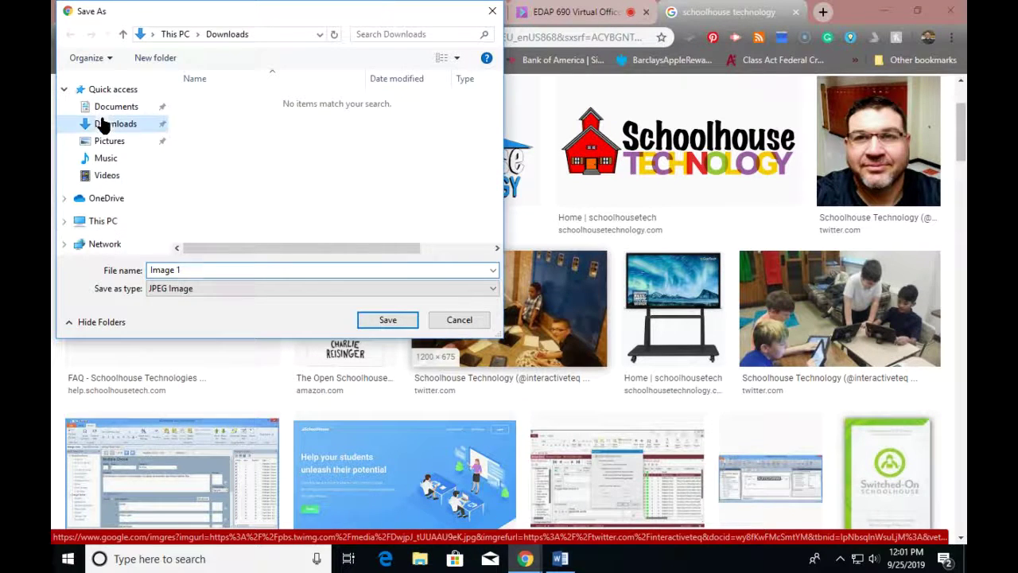
{"action": "left_click", "coordinate": [388, 321]}
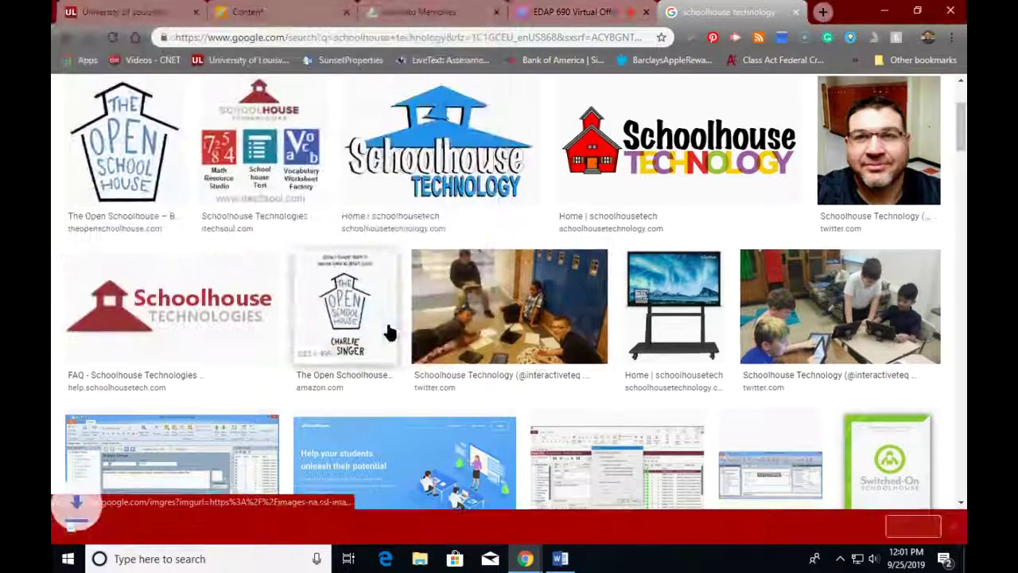
- Save the photo of the classroom with red chairs from the image results to Downloads as "Image 2"
{"action": "scroll", "coordinate": [425, 360], "scroll_direction": "down", "scroll_amount": 5}
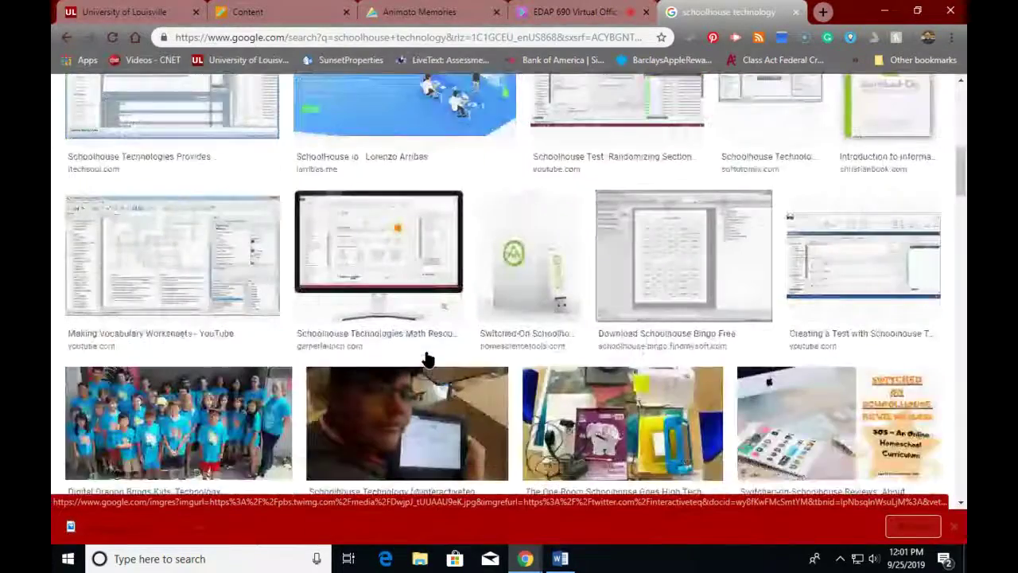
{"action": "scroll", "coordinate": [426, 360], "scroll_direction": "down", "scroll_amount": 2}
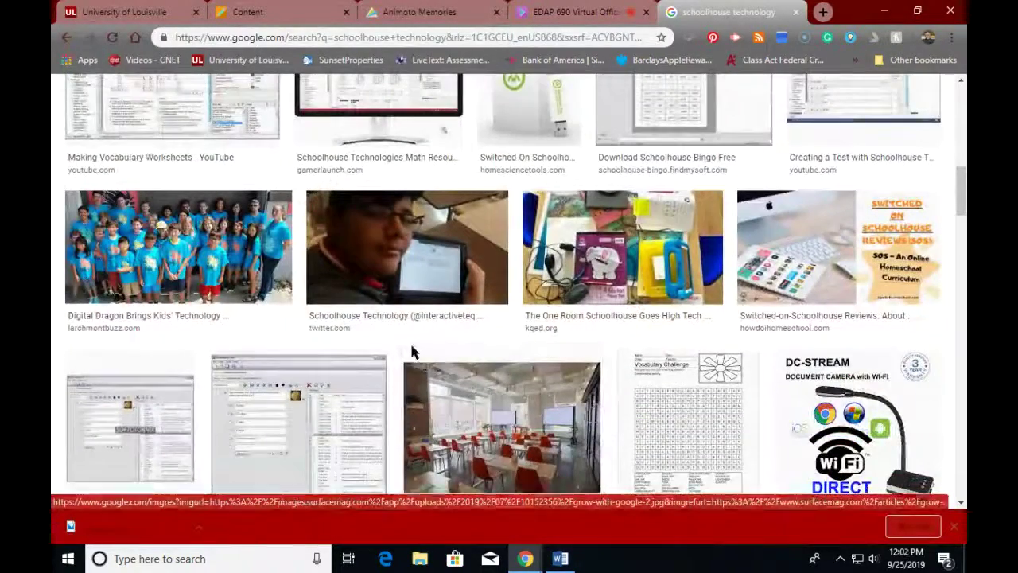
{"action": "scroll", "coordinate": [413, 353], "scroll_direction": "down", "scroll_amount": 2}
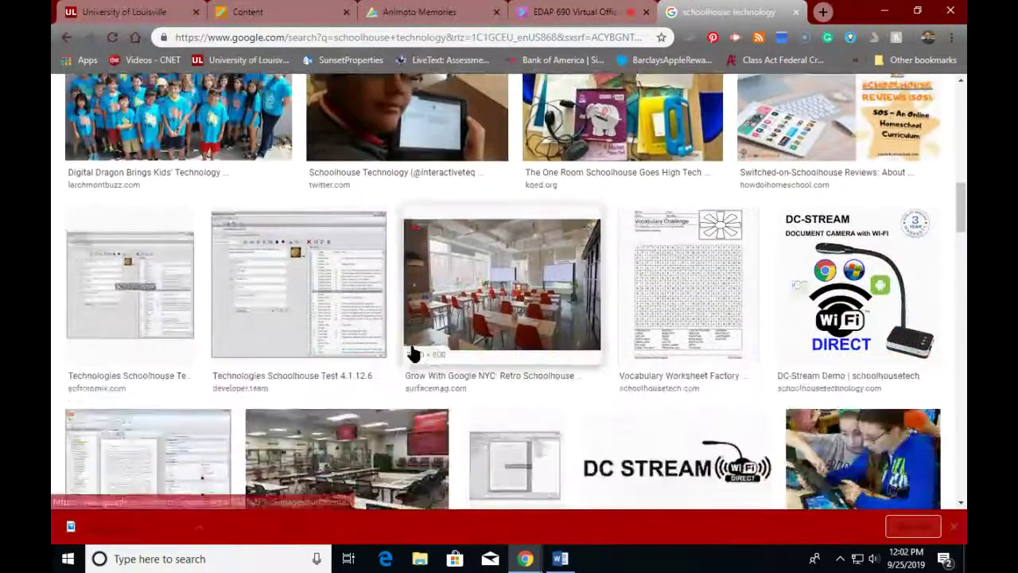
{"action": "right_click", "coordinate": [459, 293]}
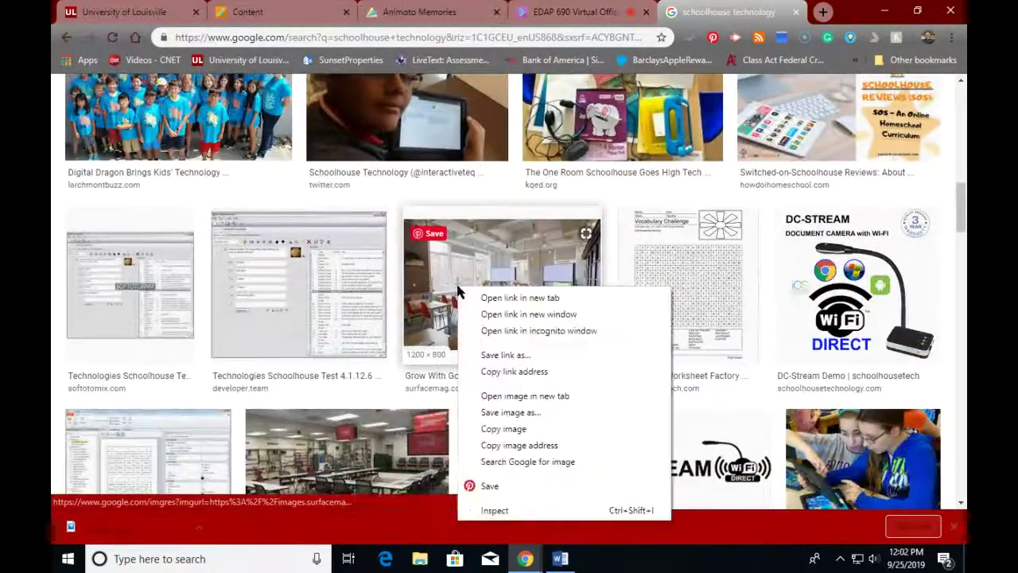
{"action": "left_click", "coordinate": [509, 412]}
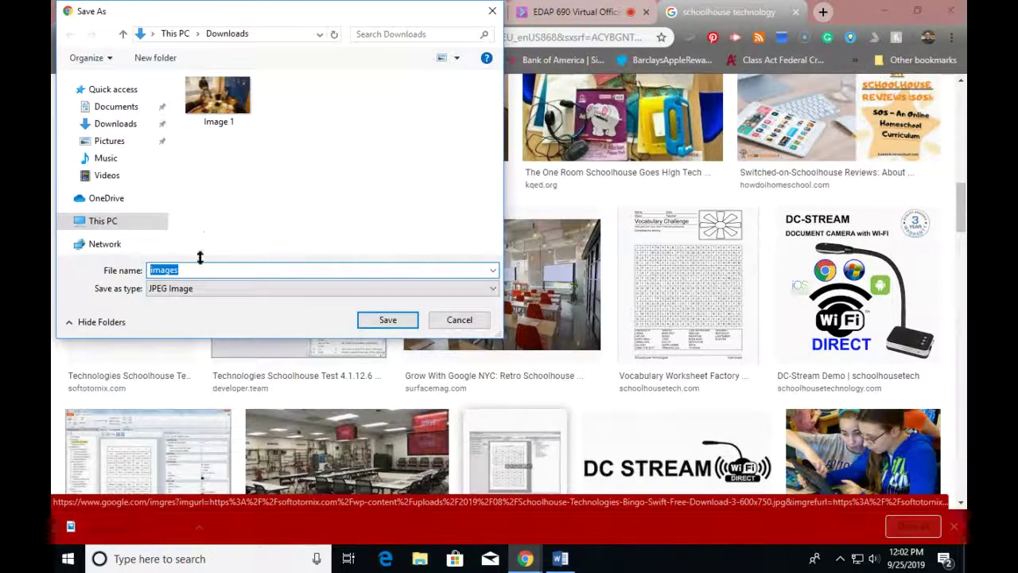
{"action": "type", "text": "Image"}
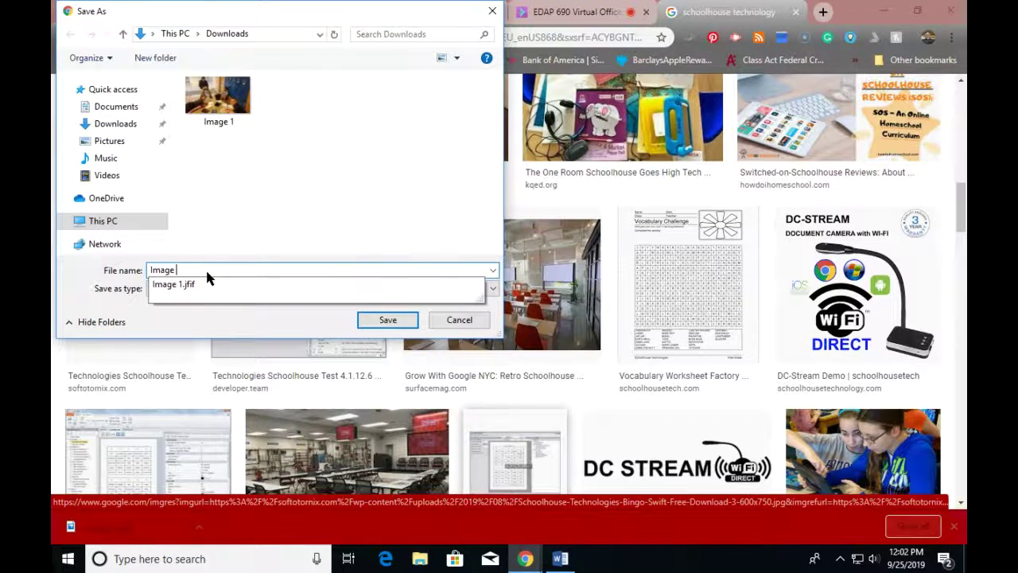
{"action": "type", "text": " 2"}
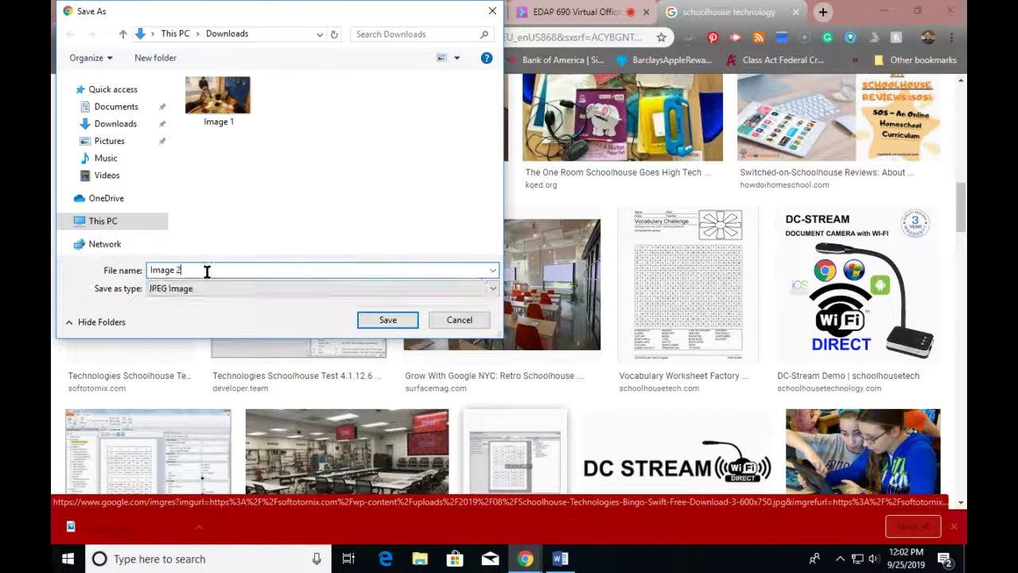
{"action": "left_click", "coordinate": [374, 319]}
- Look through the remaining schoolhouse technology image results for another suitable picture
{"action": "scroll", "coordinate": [470, 345], "scroll_direction": "down", "scroll_amount": 3}
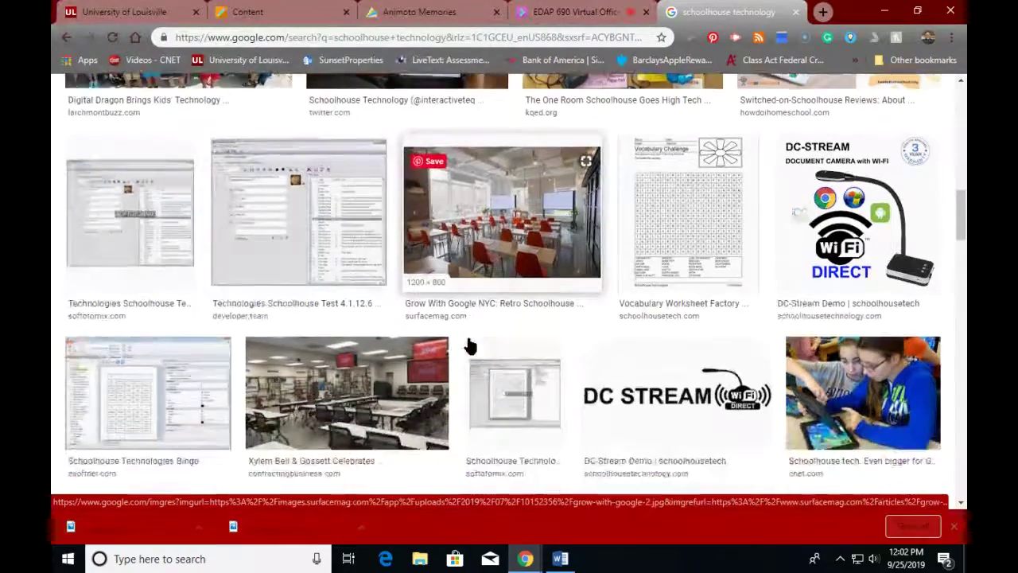
{"action": "scroll", "coordinate": [469, 344], "scroll_direction": "down", "scroll_amount": 3}
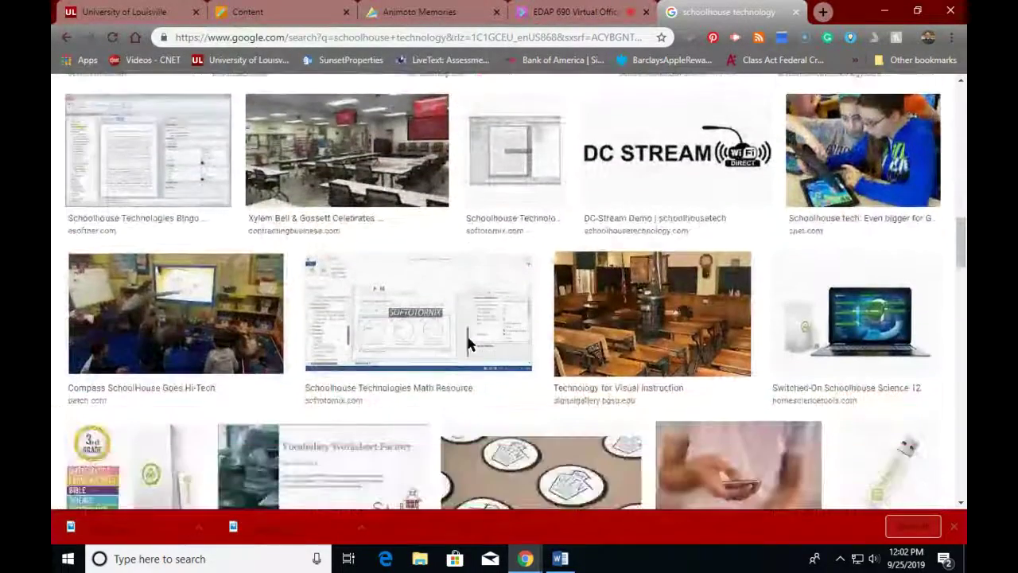
{"action": "scroll", "coordinate": [469, 345], "scroll_direction": "down", "scroll_amount": 3}
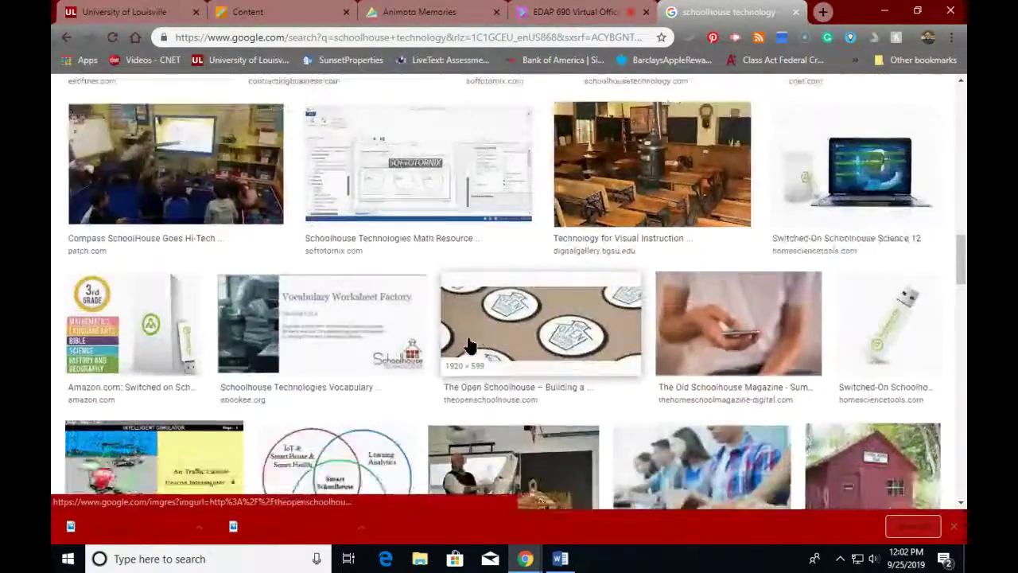
{"action": "scroll", "coordinate": [470, 344], "scroll_direction": "down", "scroll_amount": 2}
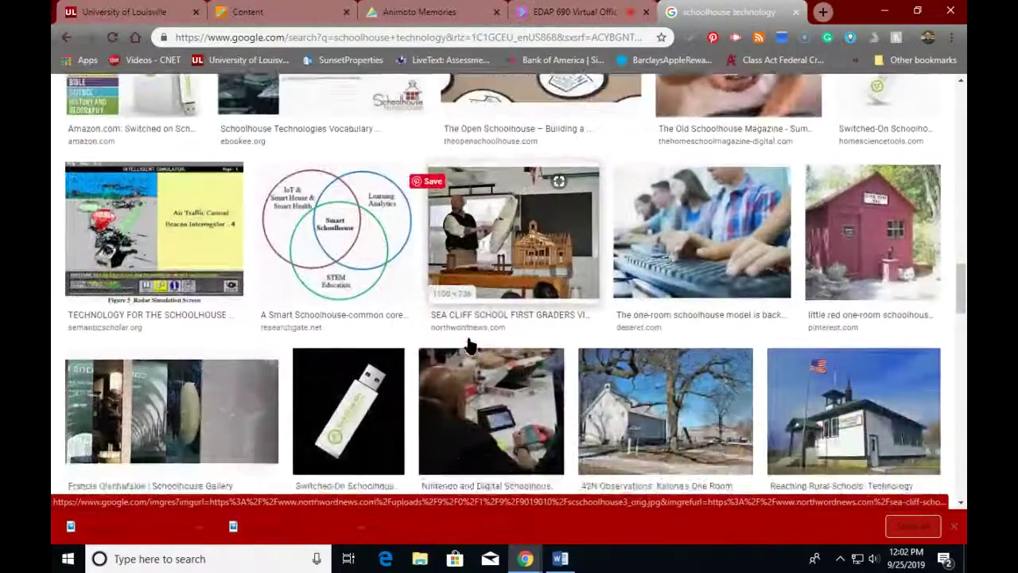
{"action": "scroll", "coordinate": [473, 345], "scroll_direction": "down", "scroll_amount": 3}
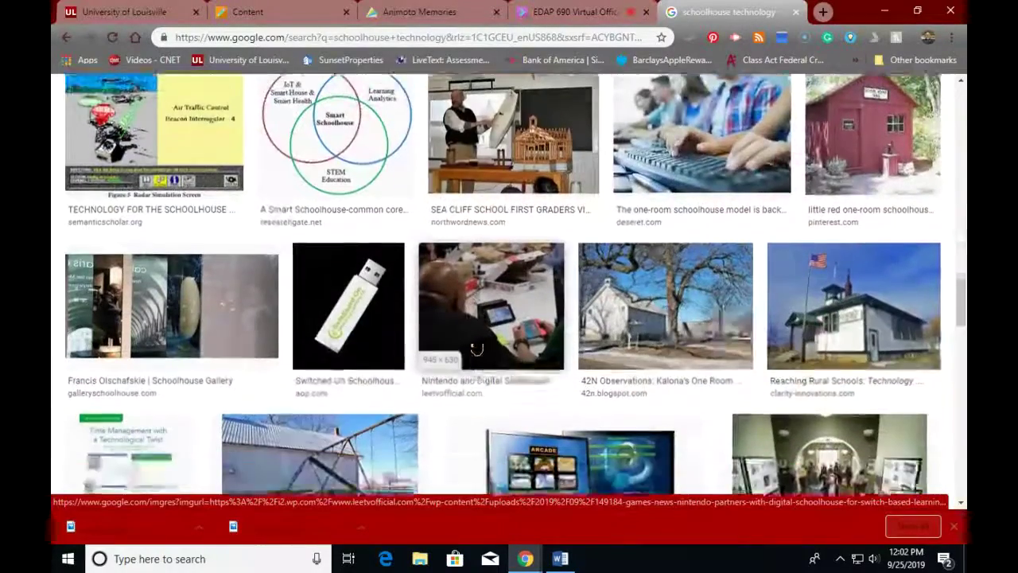
{"action": "scroll", "coordinate": [473, 345], "scroll_direction": "down", "scroll_amount": 3}
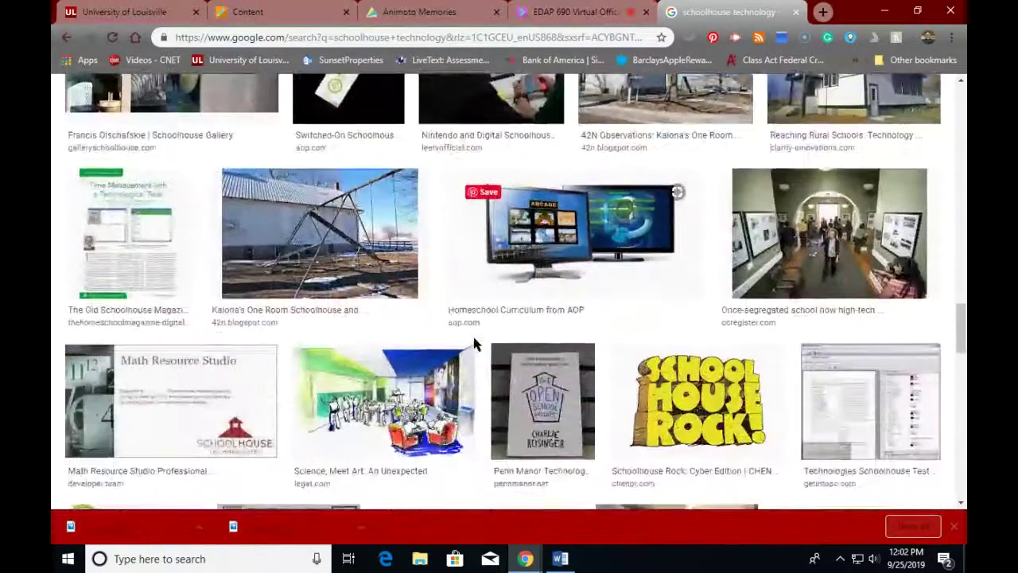
{"action": "scroll", "coordinate": [473, 345], "scroll_direction": "down", "scroll_amount": 4}
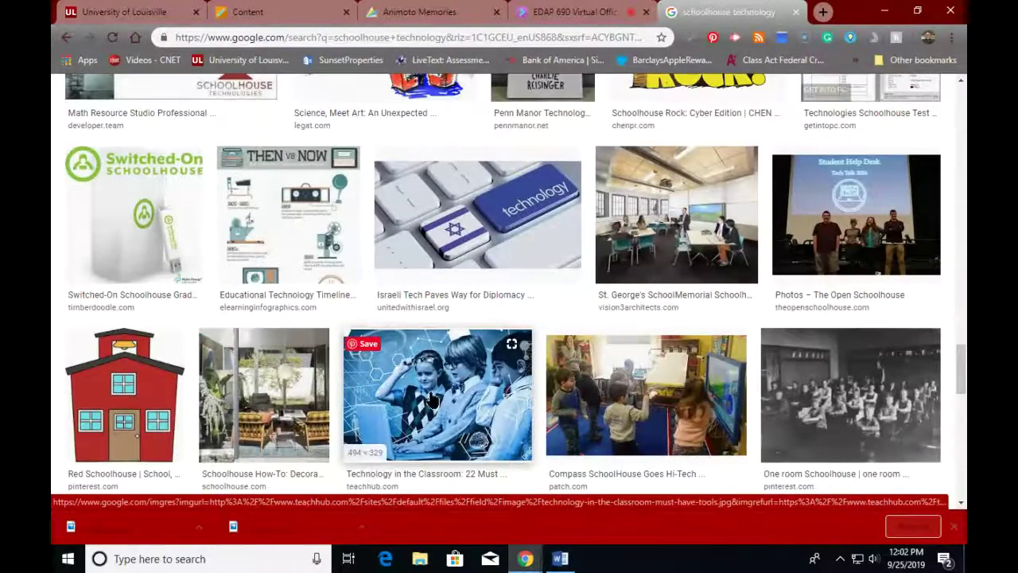
{"action": "scroll", "coordinate": [427, 392], "scroll_direction": "up", "scroll_amount": 5}
{"action": "scroll", "coordinate": [427, 392], "scroll_direction": "up", "scroll_amount": 10}
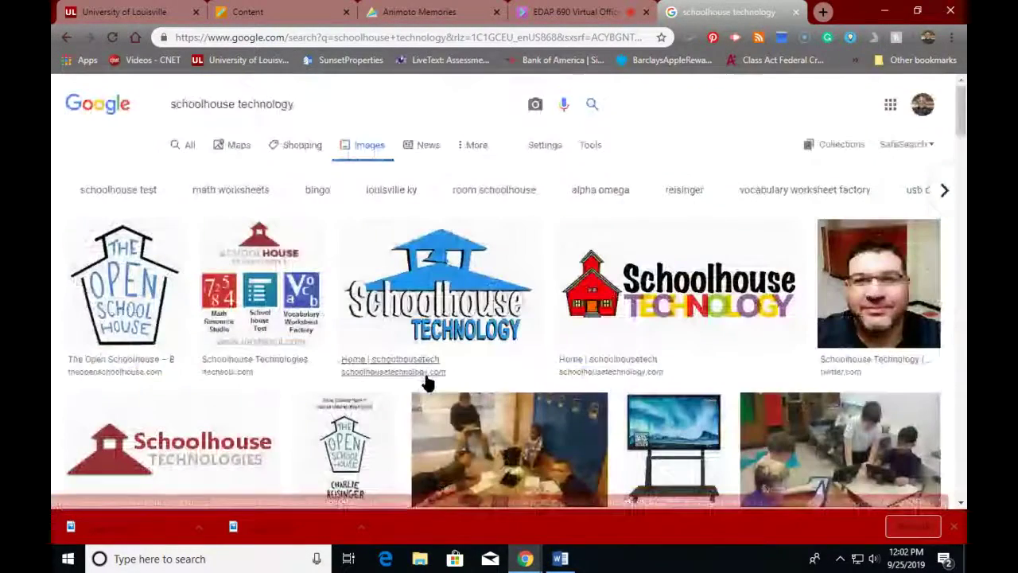
- Search Google Images for "teaching special needs" in place of the current search term
{"action": "left_click", "coordinate": [334, 106]}
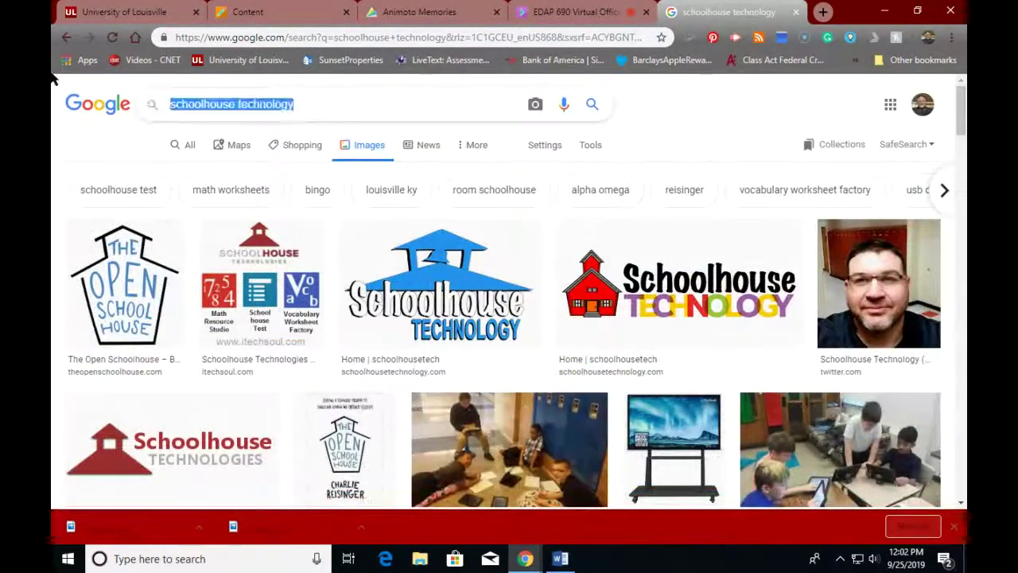
{"action": "type", "text": "te"}
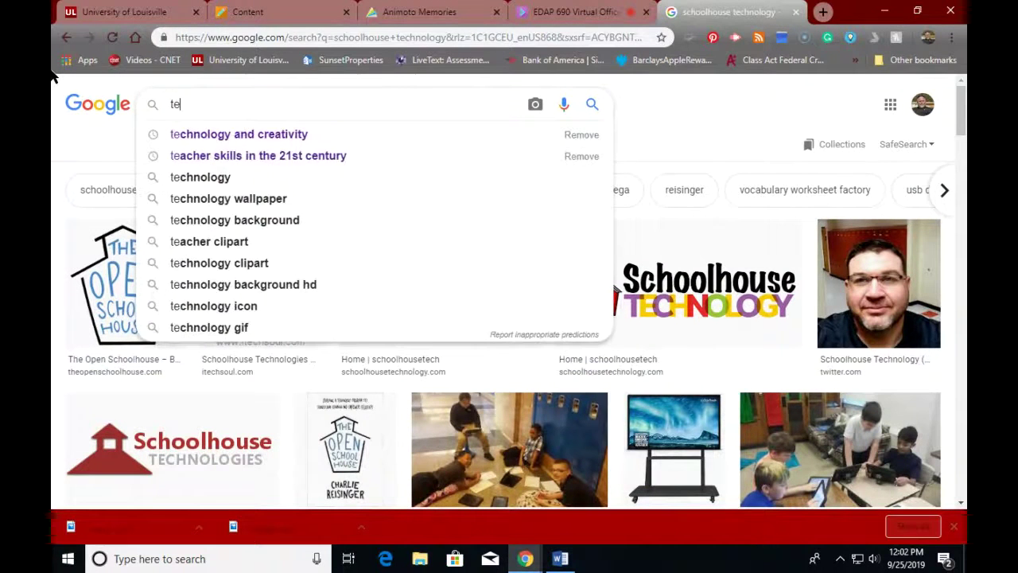
{"action": "type", "text": "aching"}
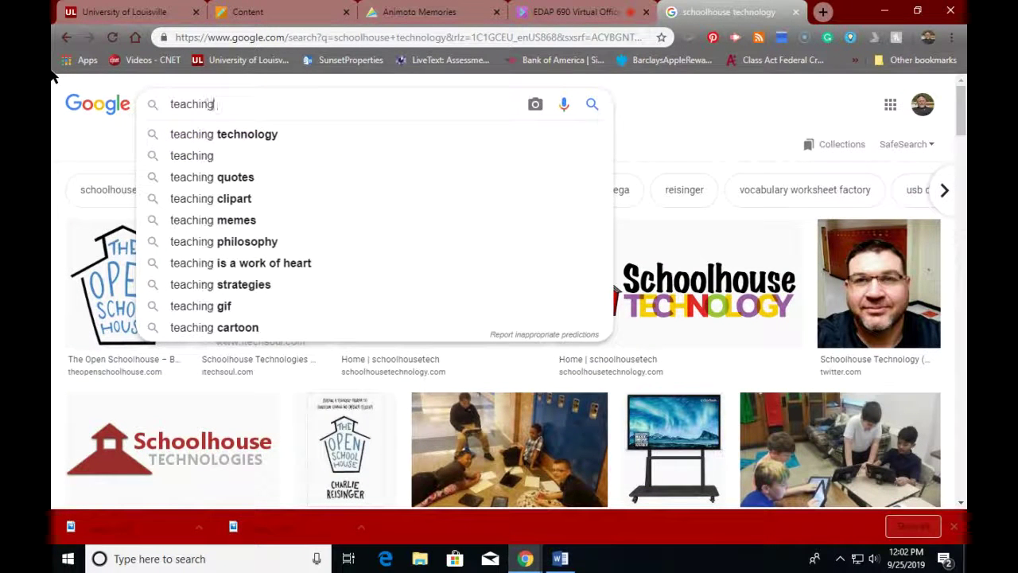
{"action": "type", "text": " special n"}
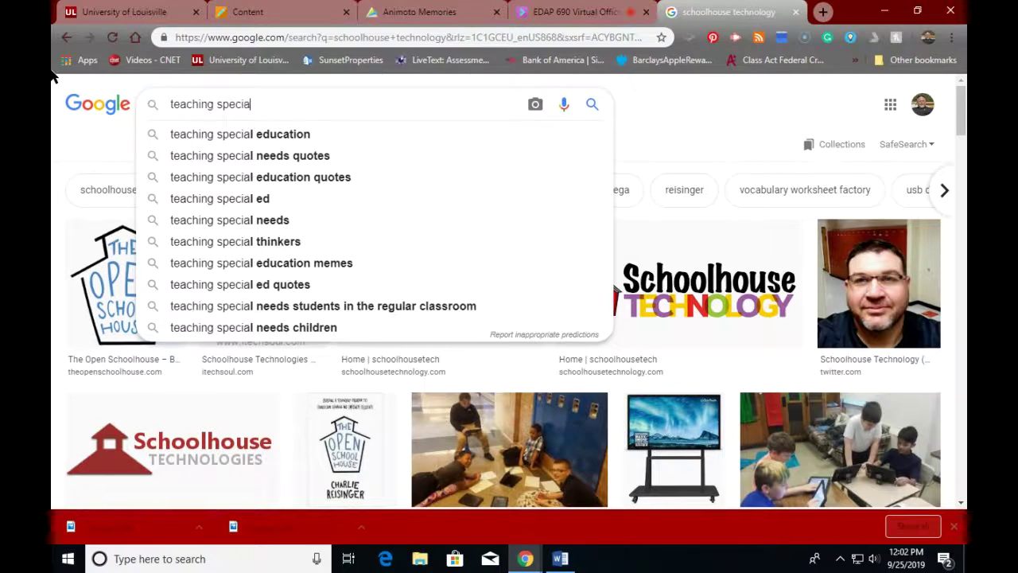
{"action": "type", "text": "eeds"}
{"action": "key", "text": "Return"}
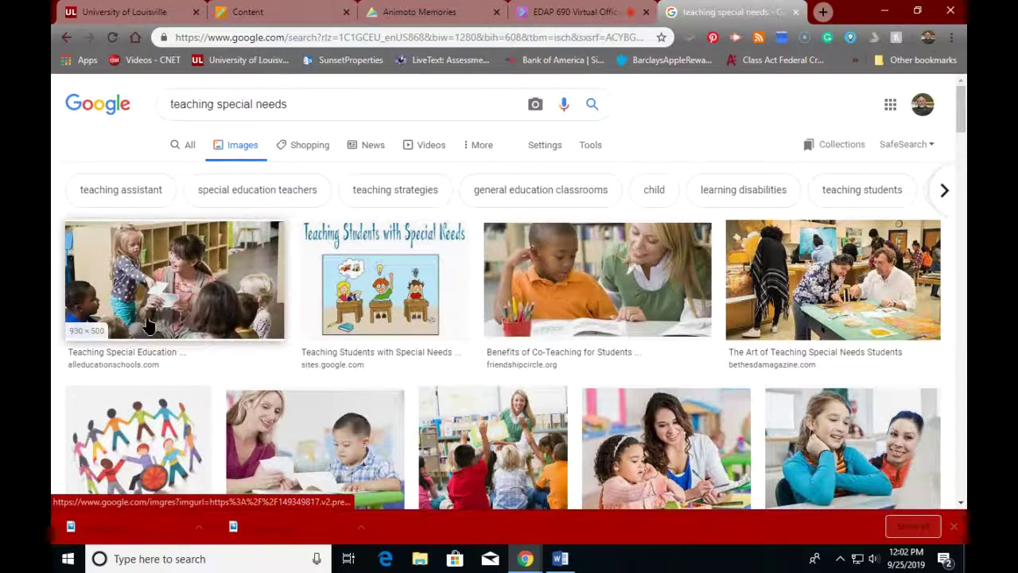
- Save the first result, the teacher sitting with young children, to Downloads as "Image 3"
{"action": "right_click", "coordinate": [153, 276]}
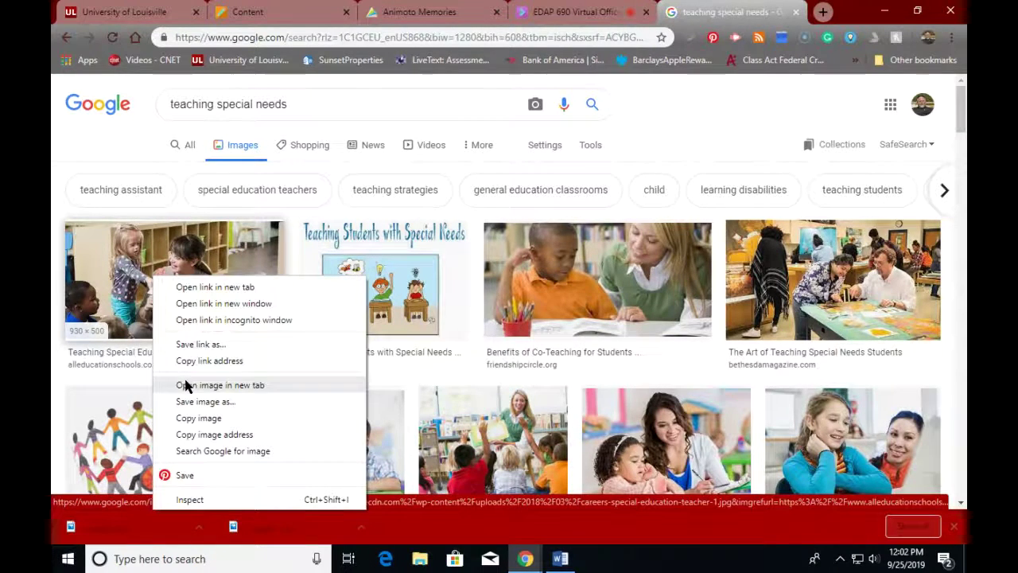
{"action": "left_click", "coordinate": [173, 406]}
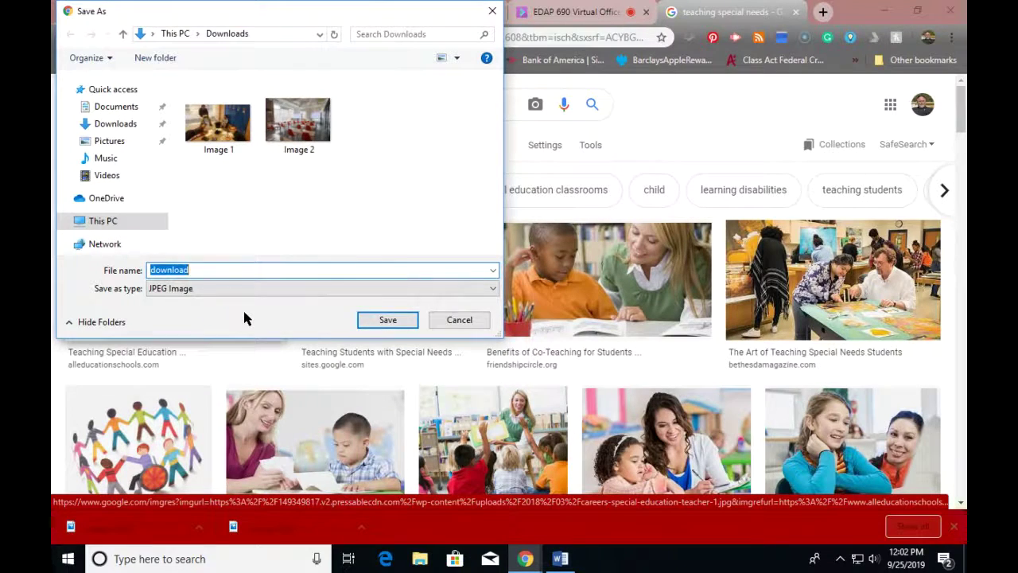
{"action": "type", "text": "Image "}
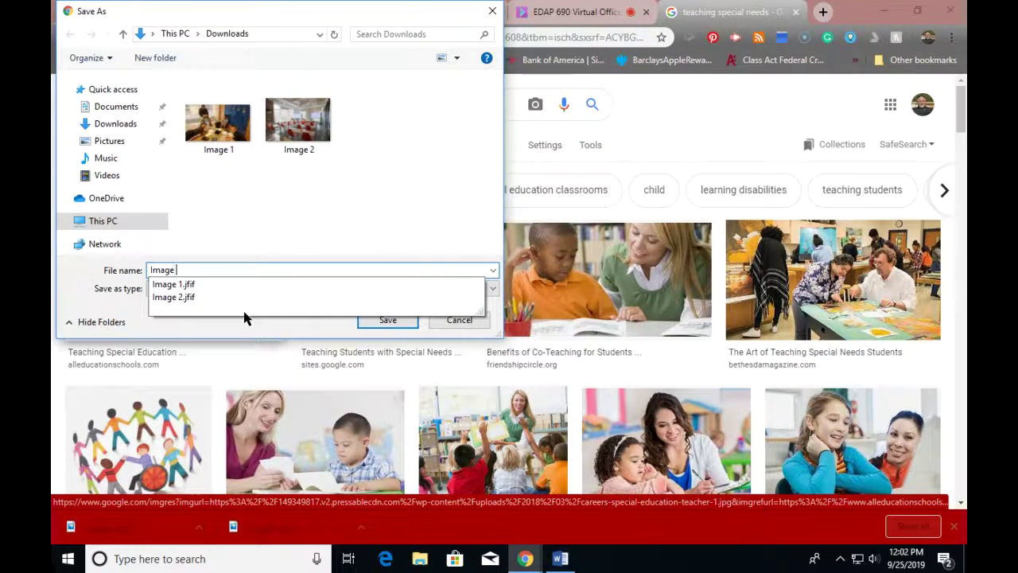
{"action": "type", "text": "3"}
{"action": "left_click", "coordinate": [374, 321]}
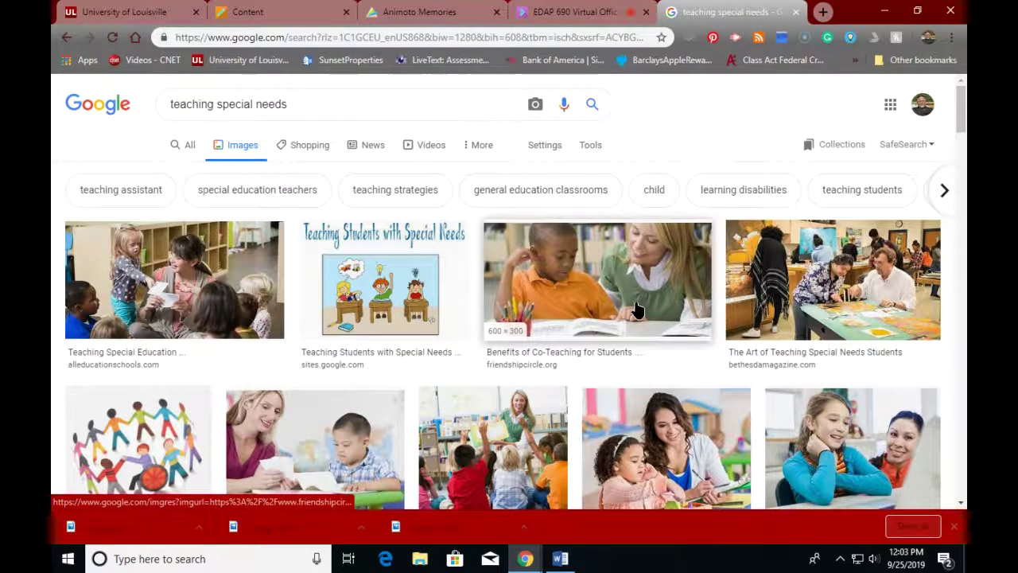
- Check the other teaching special needs images and switch back to the Animoto Memories project
{"action": "scroll", "coordinate": [637, 307], "scroll_direction": "down", "scroll_amount": 1}
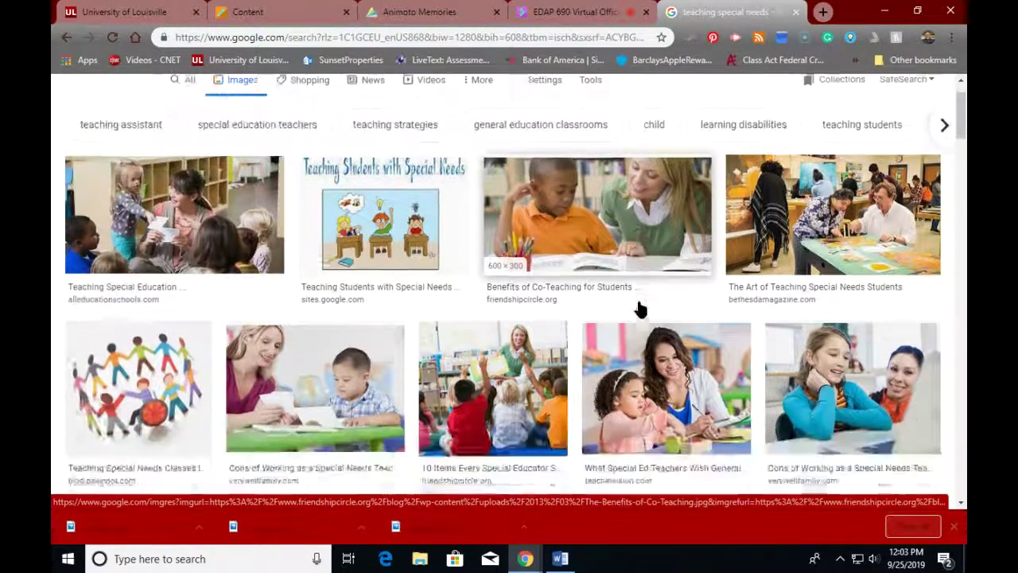
{"action": "scroll", "coordinate": [641, 308], "scroll_direction": "down", "scroll_amount": 2}
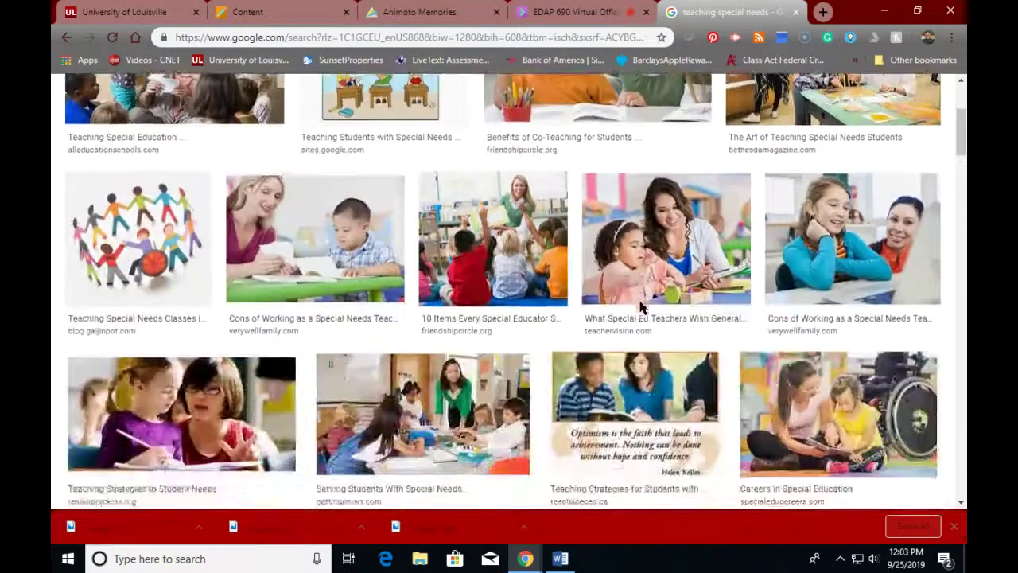
{"action": "scroll", "coordinate": [641, 308], "scroll_direction": "down", "scroll_amount": 6}
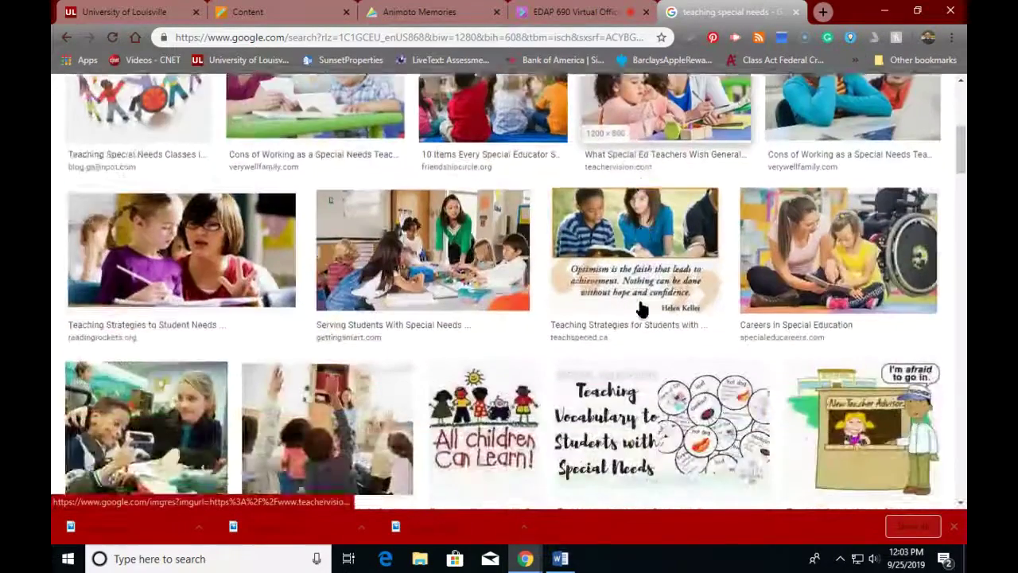
{"action": "scroll", "coordinate": [642, 307], "scroll_direction": "up", "scroll_amount": 9}
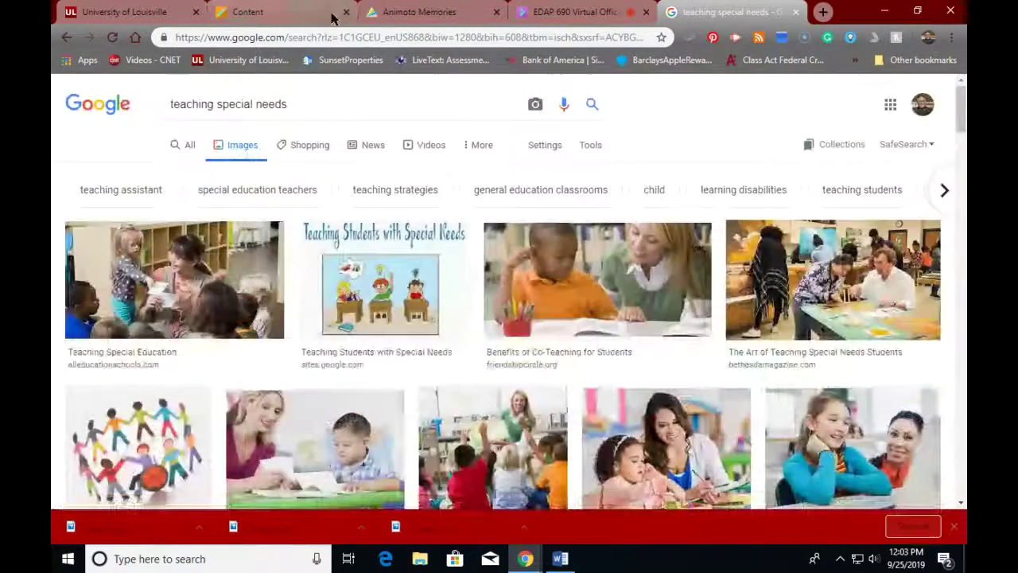
{"action": "left_click", "coordinate": [388, 22]}
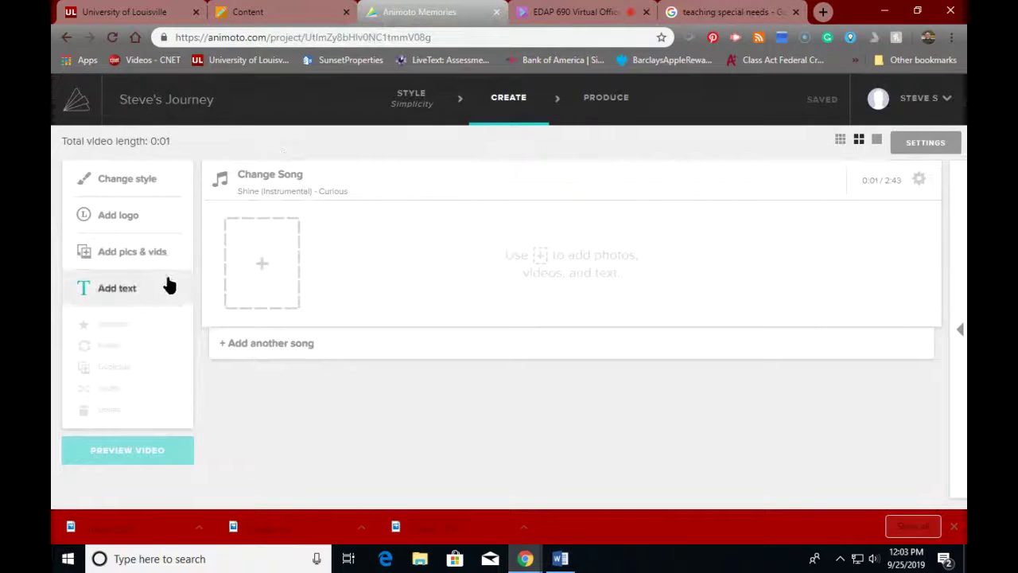
- Try to upload Image 1, Image 2 and Image 3 together from Downloads into the project's first empty slot
{"action": "left_click", "coordinate": [261, 267]}
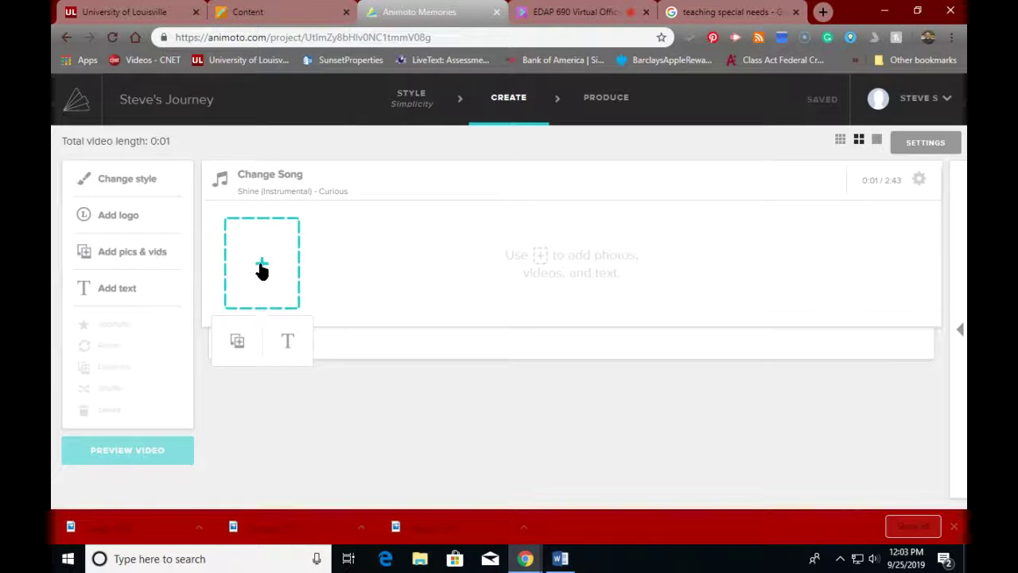
{"action": "left_click", "coordinate": [235, 340]}
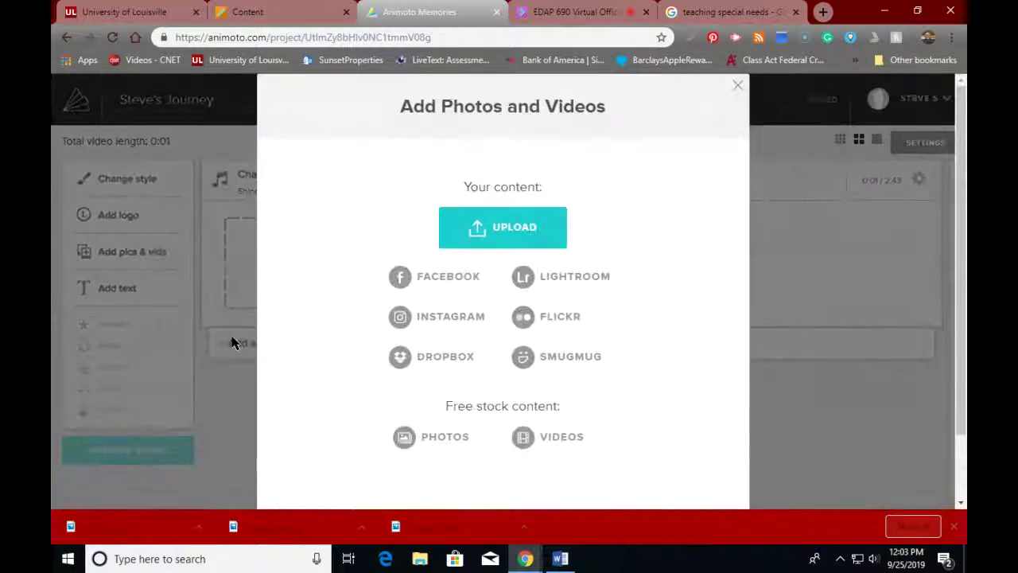
{"action": "left_click", "coordinate": [488, 228]}
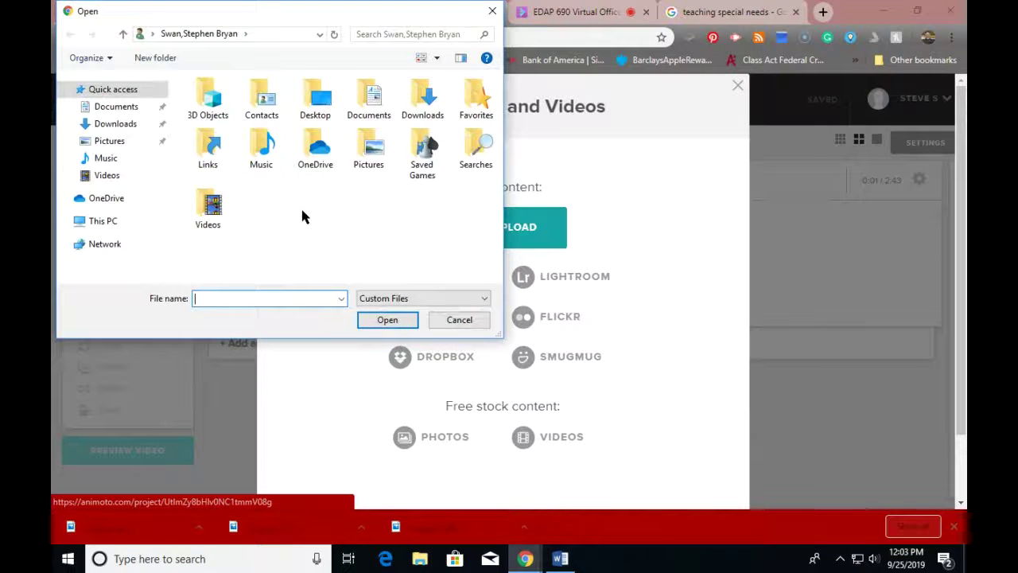
{"action": "left_click", "coordinate": [417, 106]}
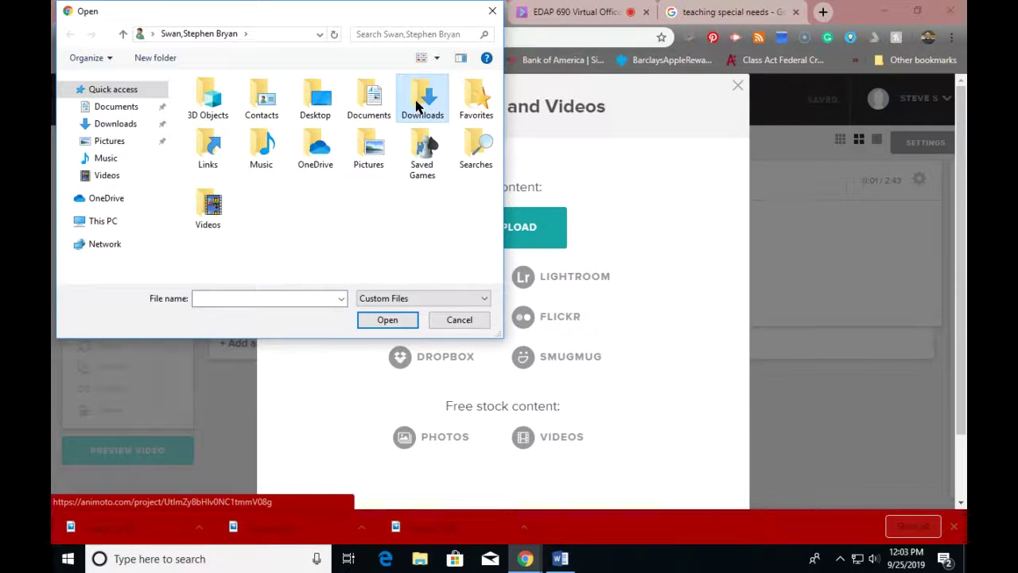
{"action": "left_click", "coordinate": [382, 319]}
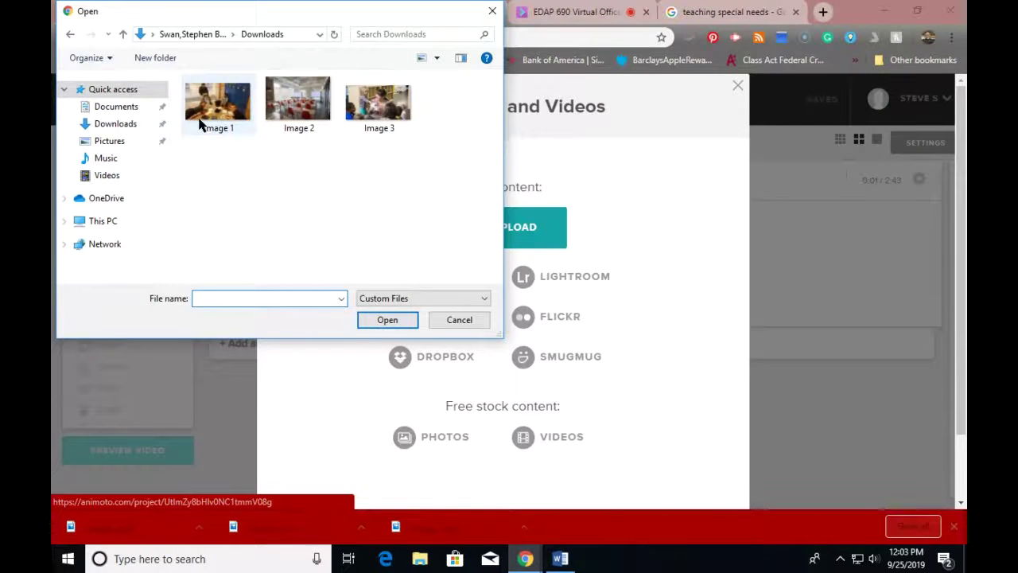
{"action": "left_click", "coordinate": [202, 123]}
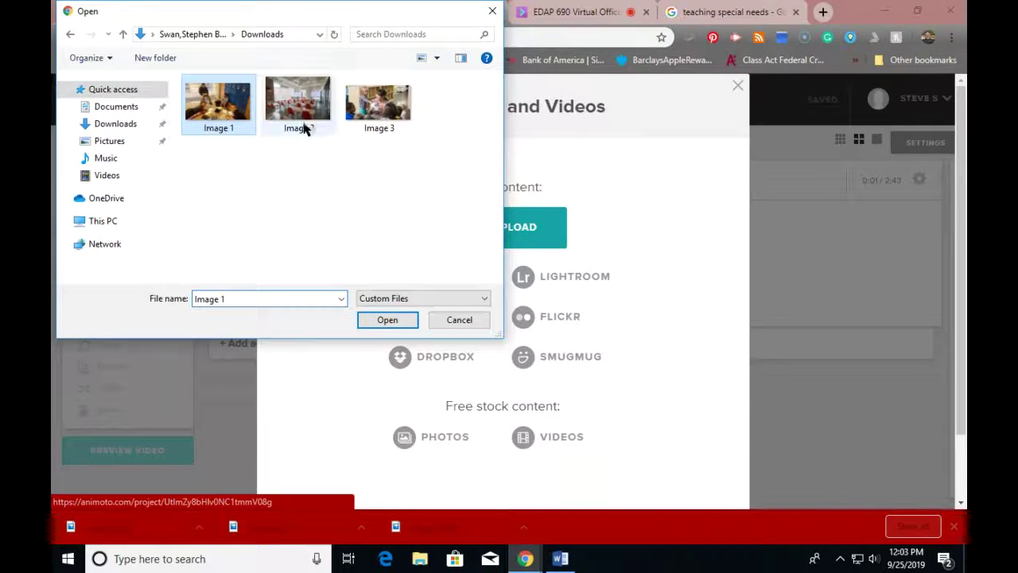
{"action": "left_click", "coordinate": [305, 123], "text": "ctrl"}
{"action": "left_click", "coordinate": [376, 127], "text": "ctrl"}
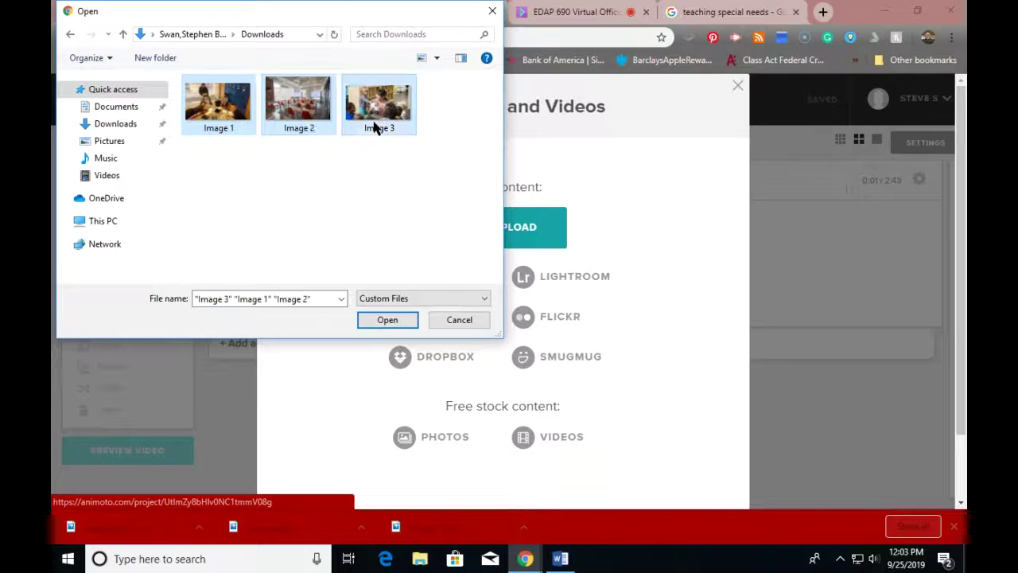
{"action": "left_click", "coordinate": [388, 321]}
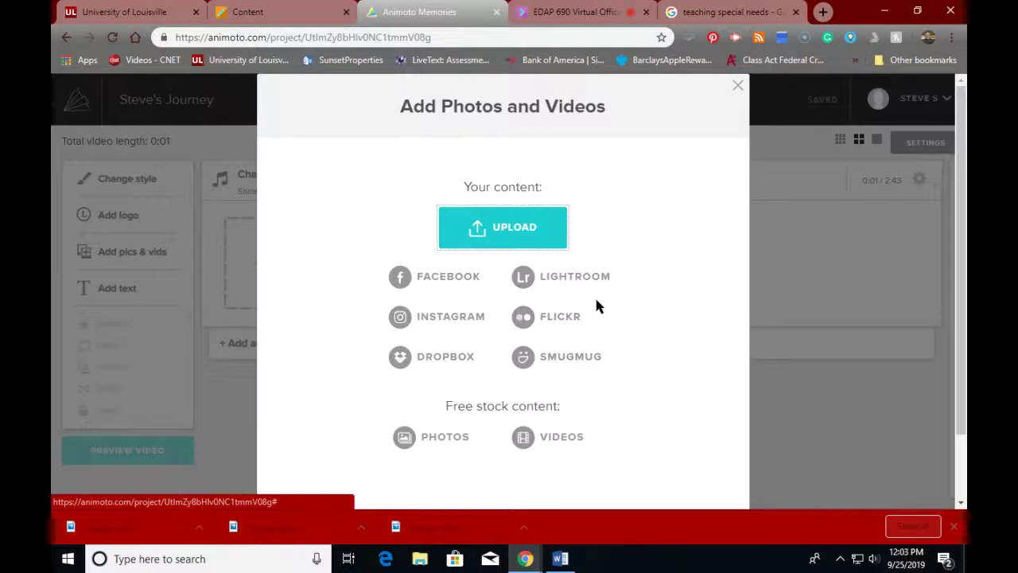
- Try to upload Image 1, Image 2 and Image 3 from Downloads one at a time
{"action": "left_click", "coordinate": [523, 234]}
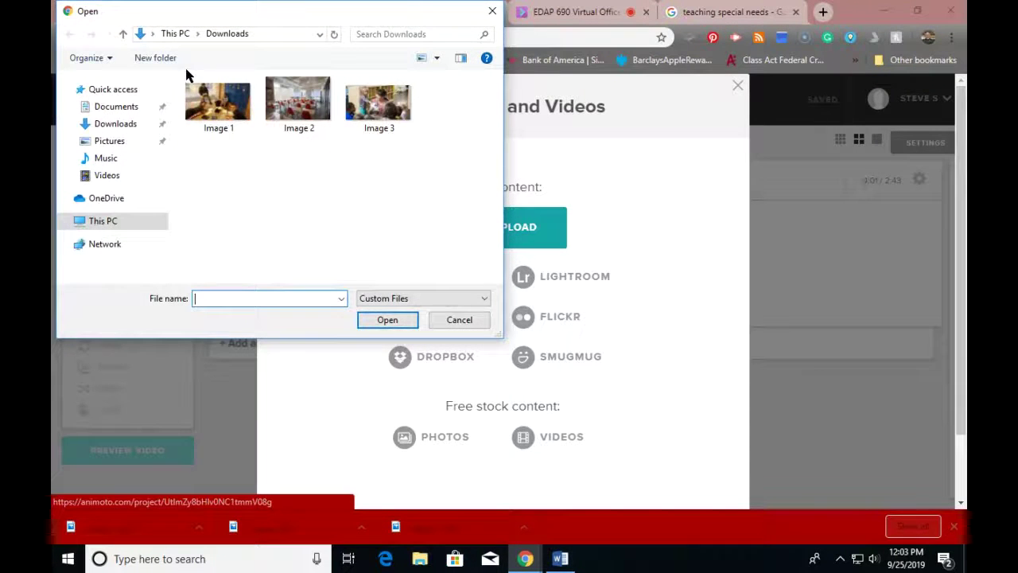
{"action": "left_click", "coordinate": [217, 102]}
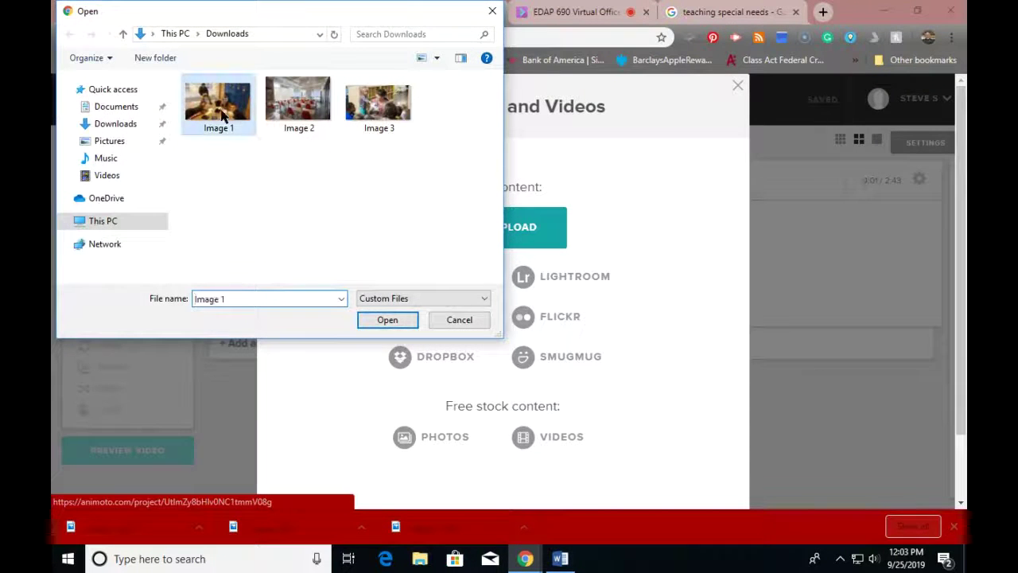
{"action": "left_click", "coordinate": [374, 319]}
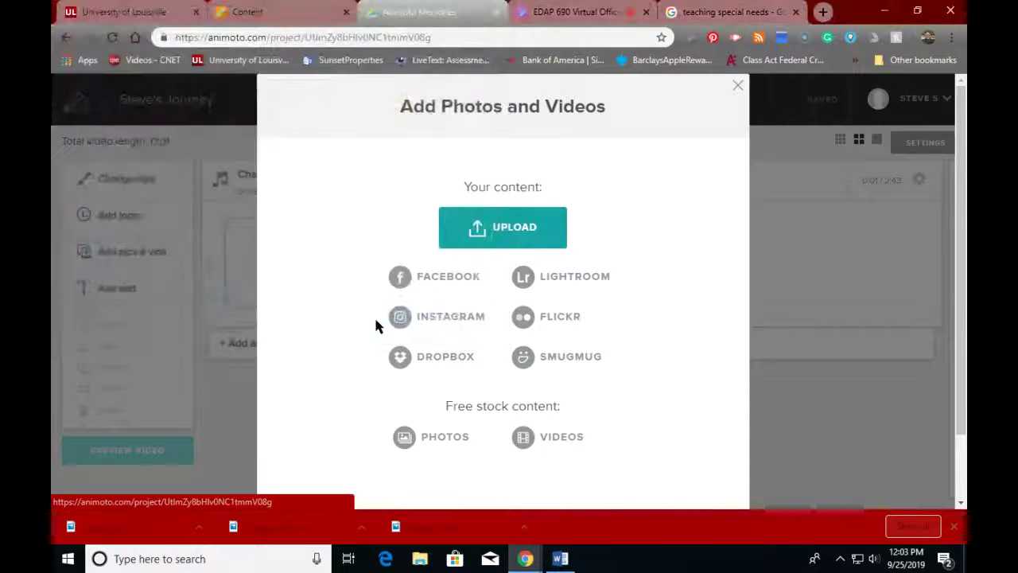
{"action": "left_click", "coordinate": [513, 244]}
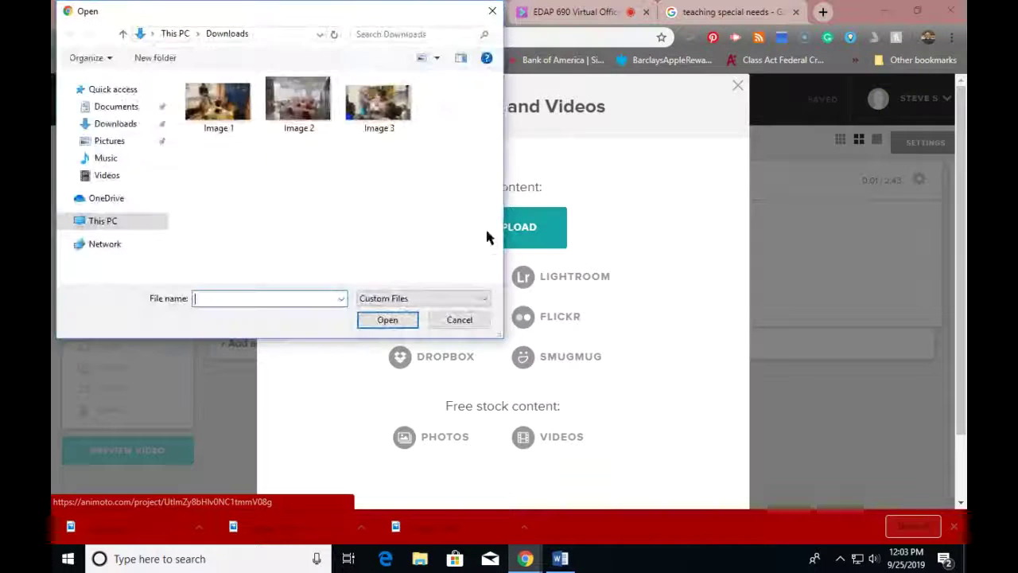
{"action": "left_click", "coordinate": [292, 95]}
{"action": "left_click", "coordinate": [371, 322]}
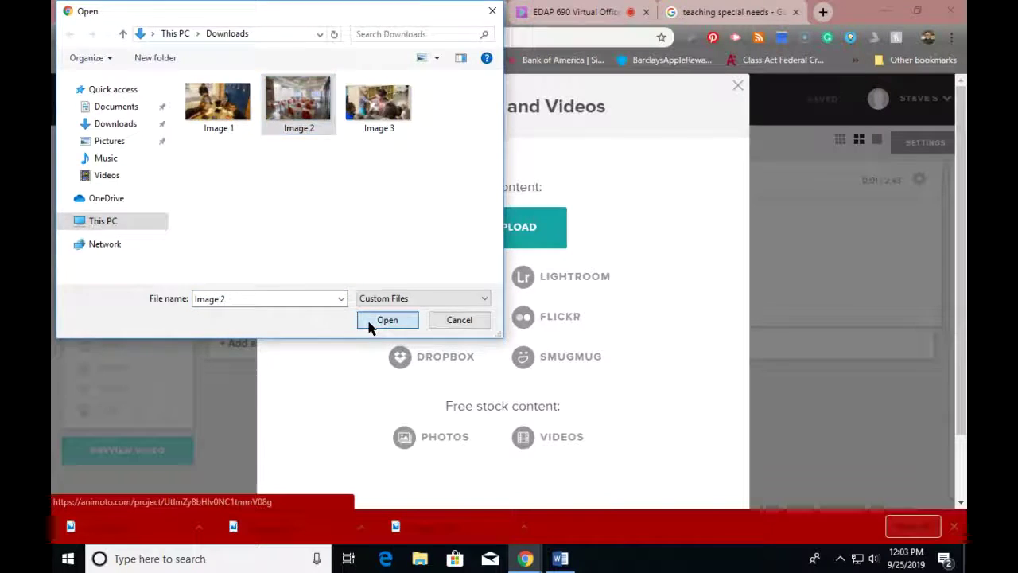
{"action": "left_click", "coordinate": [503, 239]}
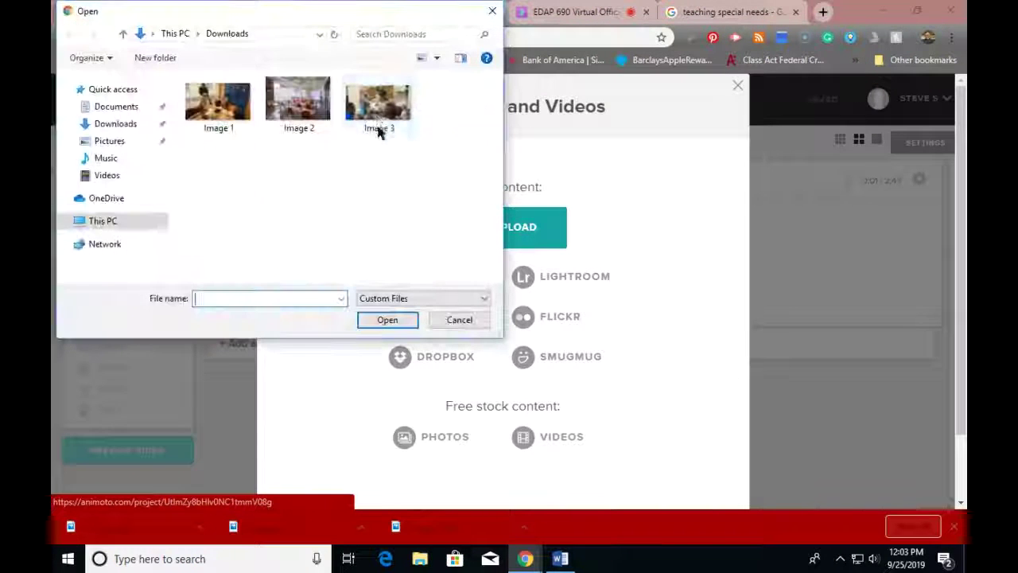
{"action": "left_click", "coordinate": [377, 115]}
{"action": "left_click", "coordinate": [373, 321]}
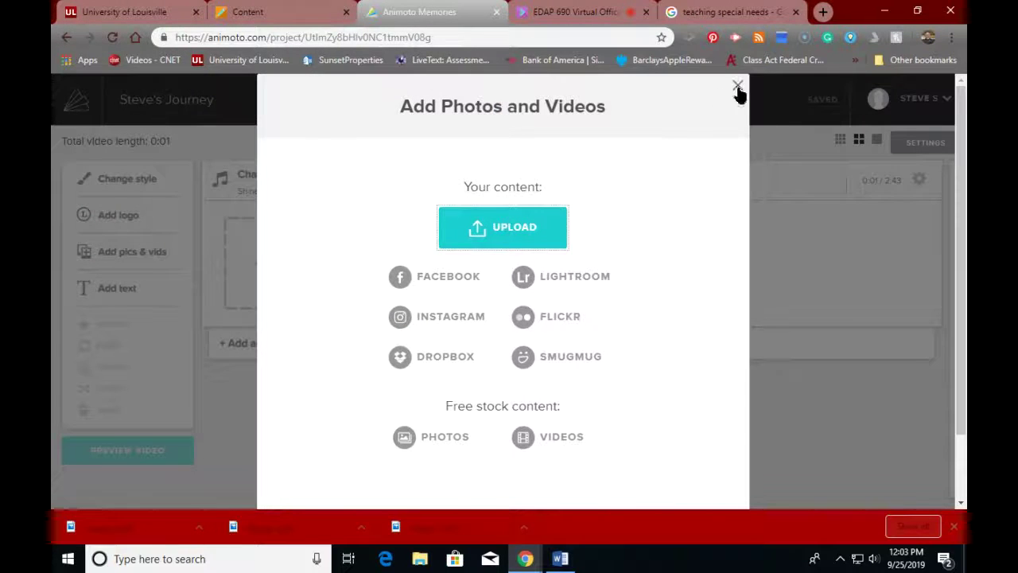
- Try uploading Image 1 on its own once more and return to the project storyboard
{"action": "left_click", "coordinate": [477, 228]}
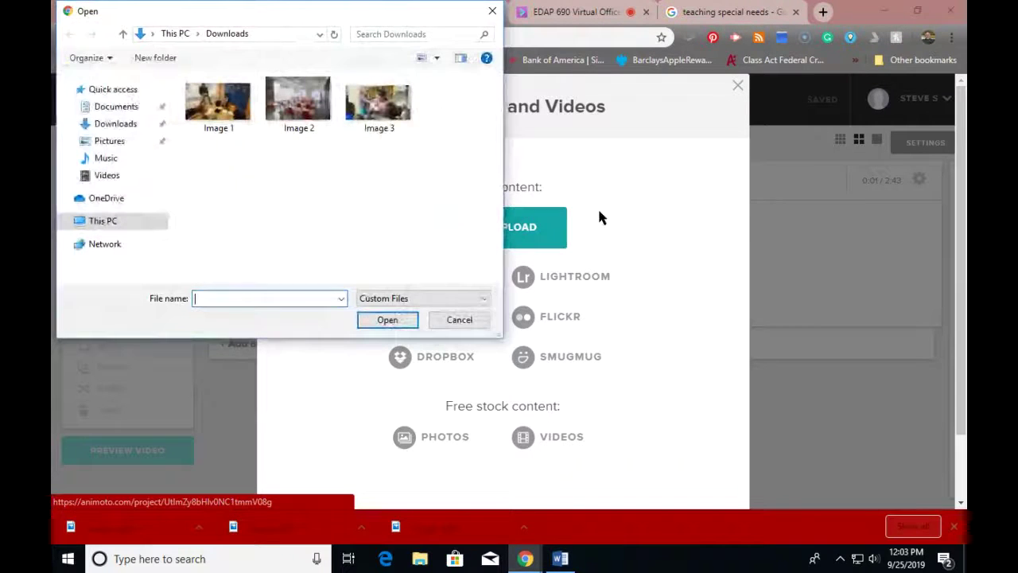
{"action": "left_click", "coordinate": [201, 118]}
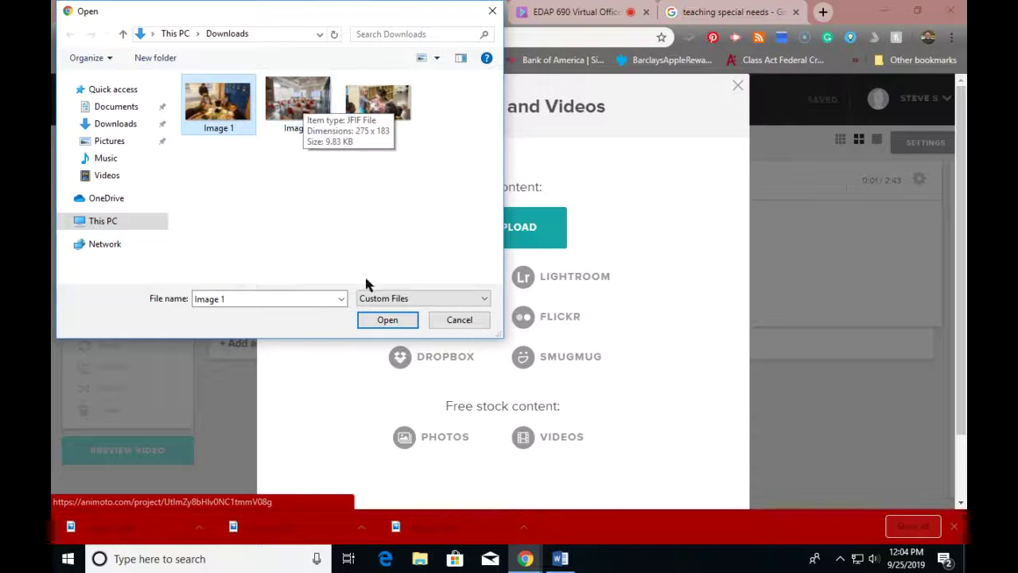
{"action": "left_click", "coordinate": [387, 320]}
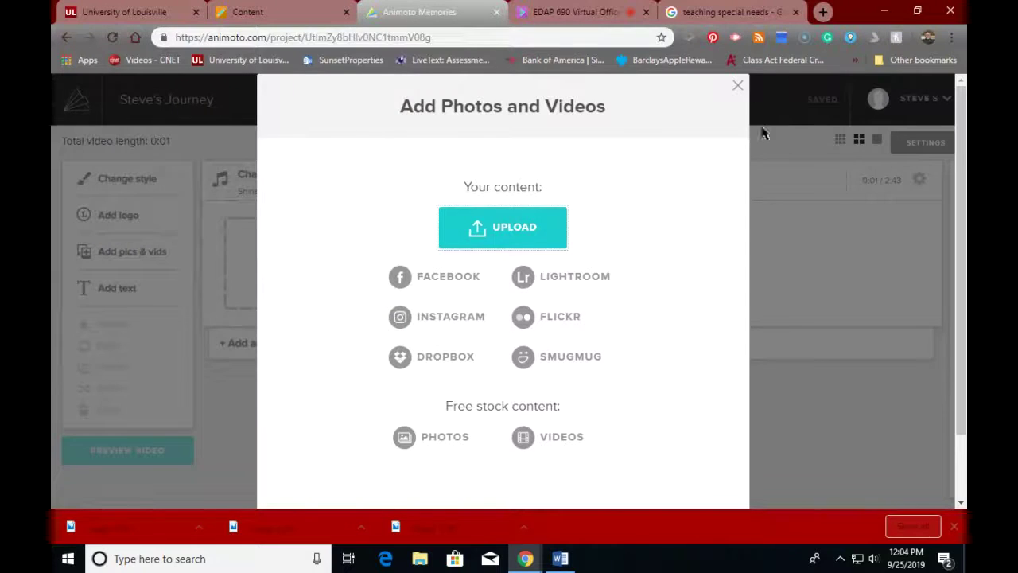
{"action": "left_click", "coordinate": [737, 86]}
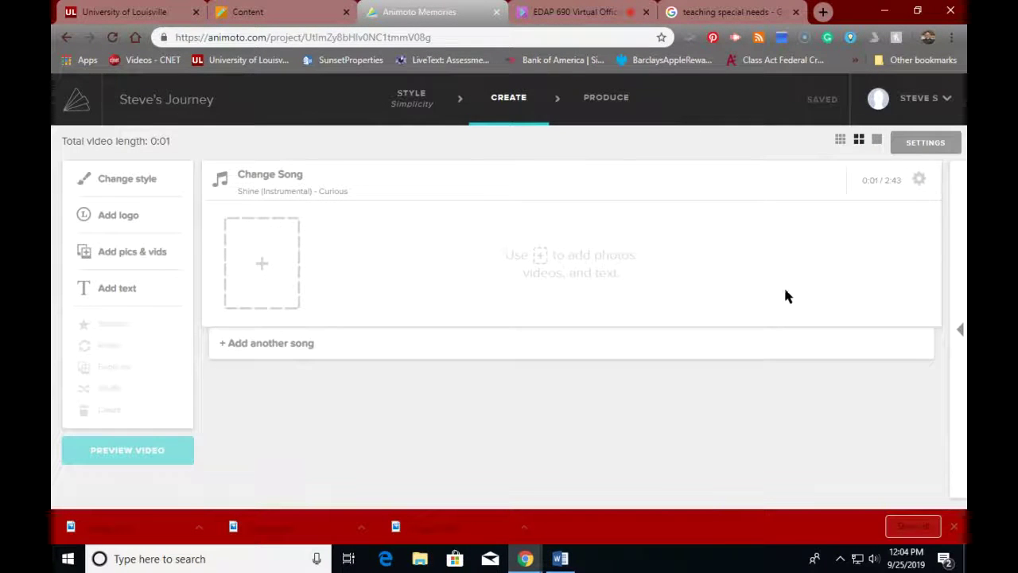
- Retry uploading all three Downloads images in one batch as project pics and return to the storyboard
{"action": "left_click", "coordinate": [116, 261]}
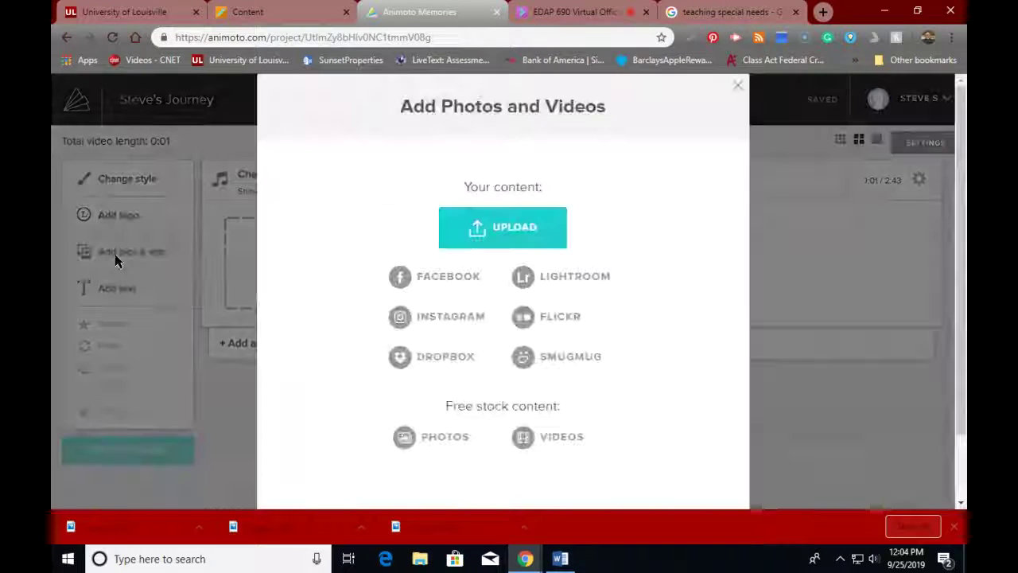
{"action": "left_click", "coordinate": [521, 229]}
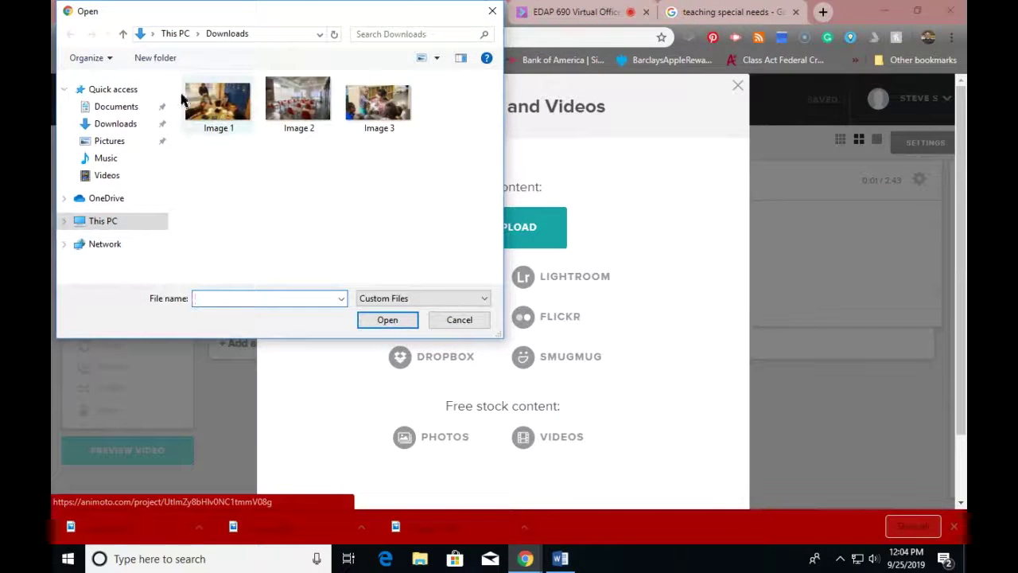
{"action": "left_click", "coordinate": [201, 111]}
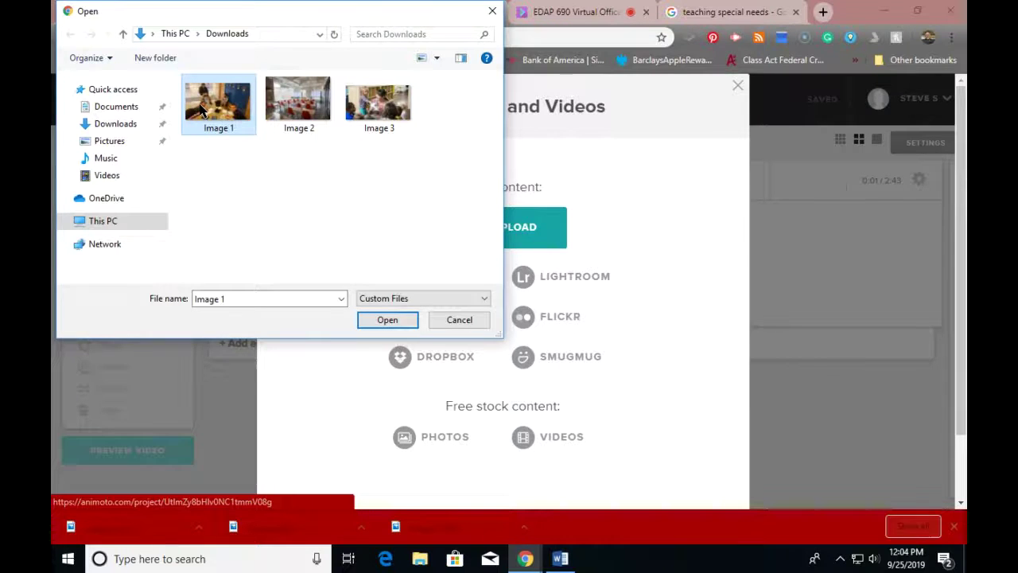
{"action": "left_click", "coordinate": [286, 108], "text": "ctrl"}
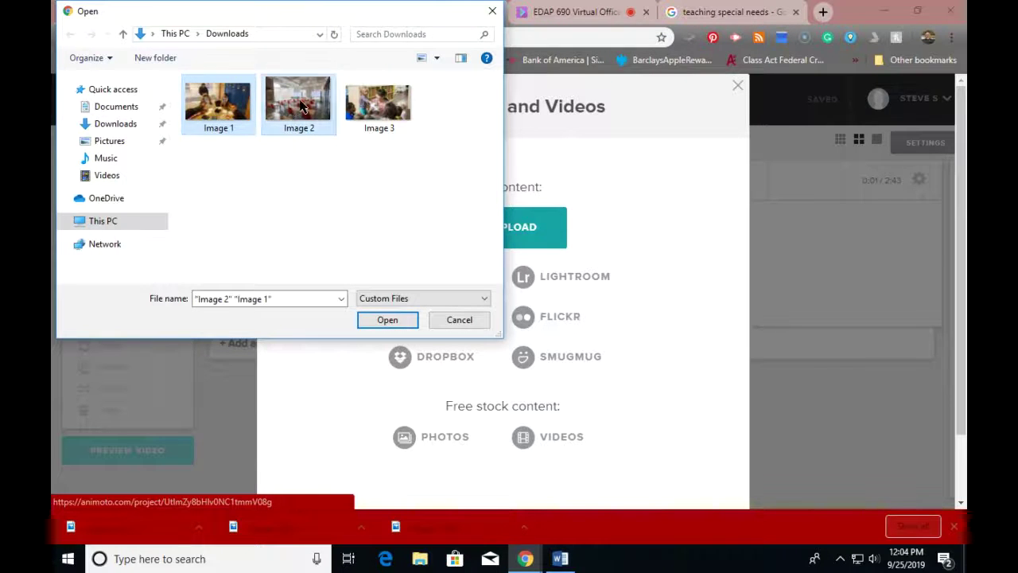
{"action": "left_click", "coordinate": [400, 111], "text": "ctrl"}
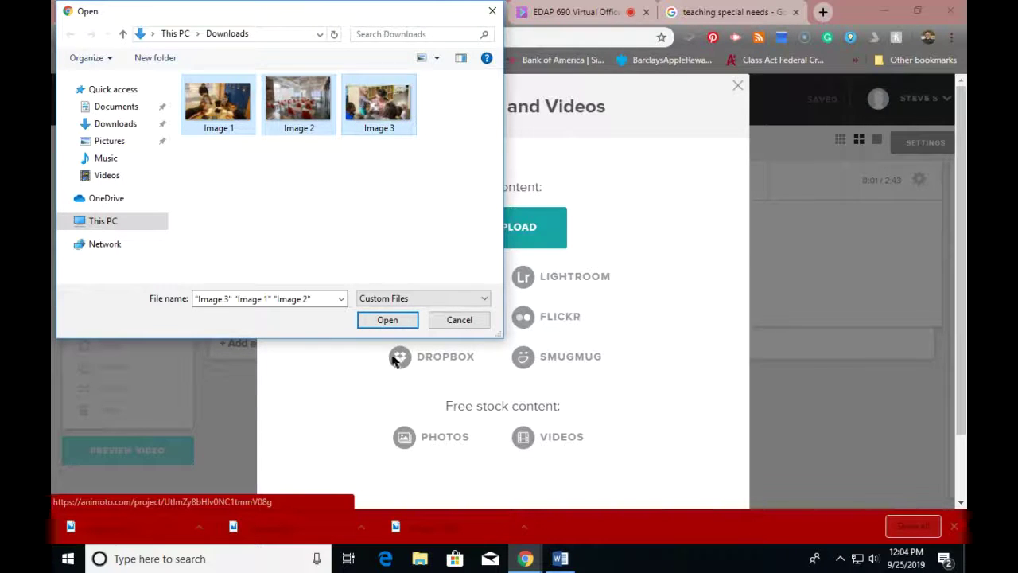
{"action": "left_click", "coordinate": [402, 321]}
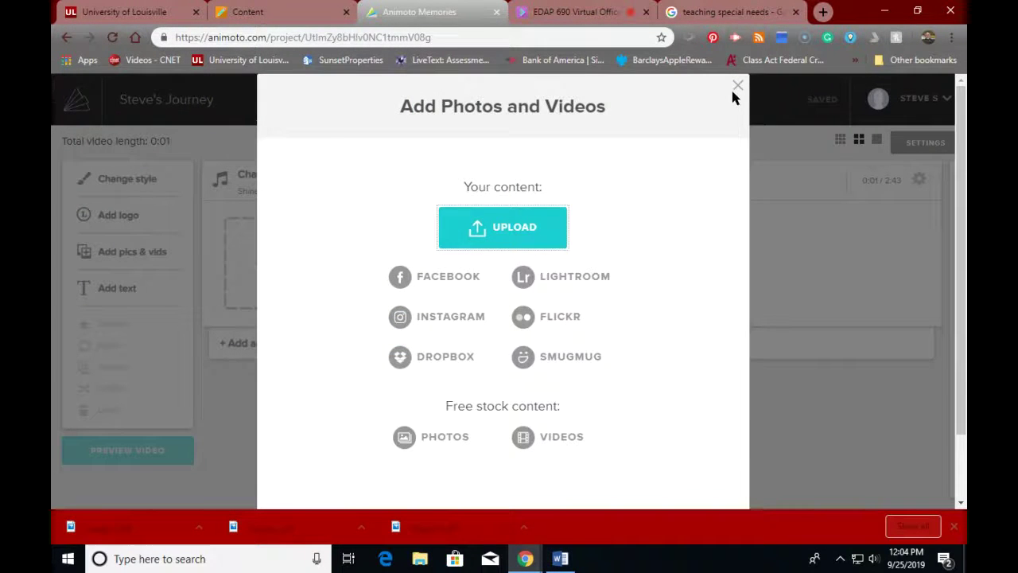
{"action": "left_click", "coordinate": [735, 89]}
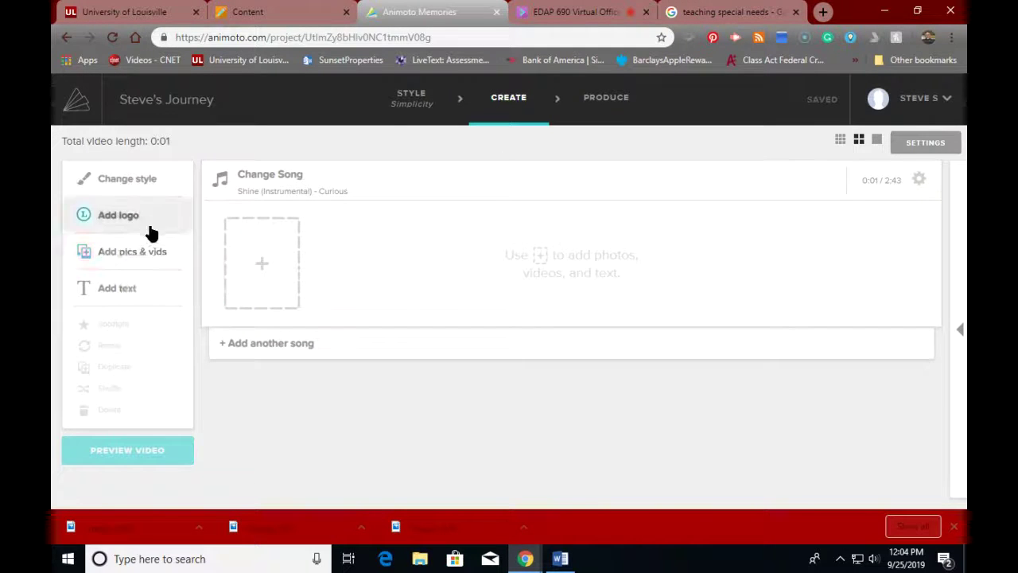
- Add a text card with the title "My Teaching Began" and the subtitle "in Northern Minnesota"
{"action": "left_click", "coordinate": [113, 289]}
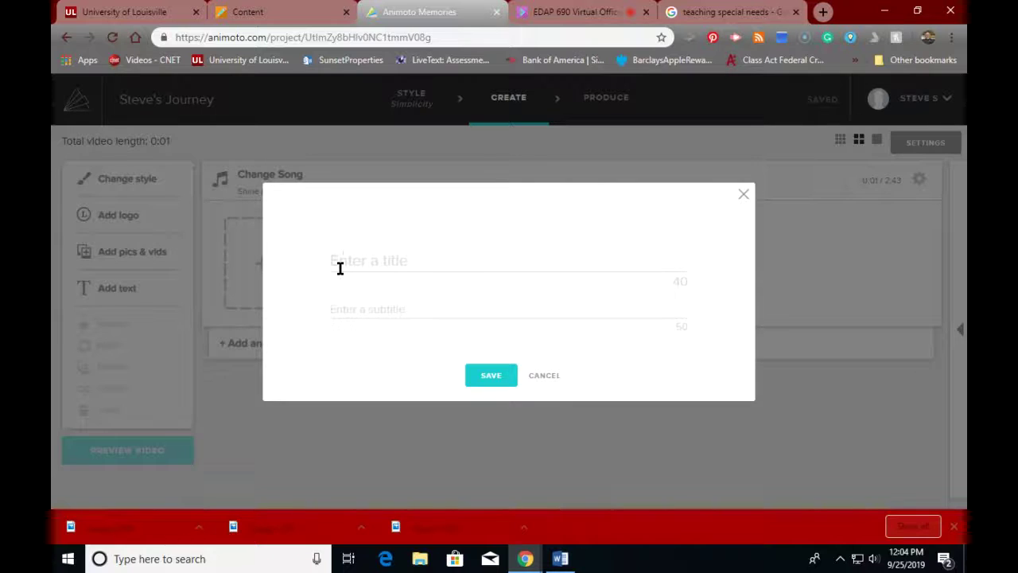
{"action": "type", "text": "My Te"}
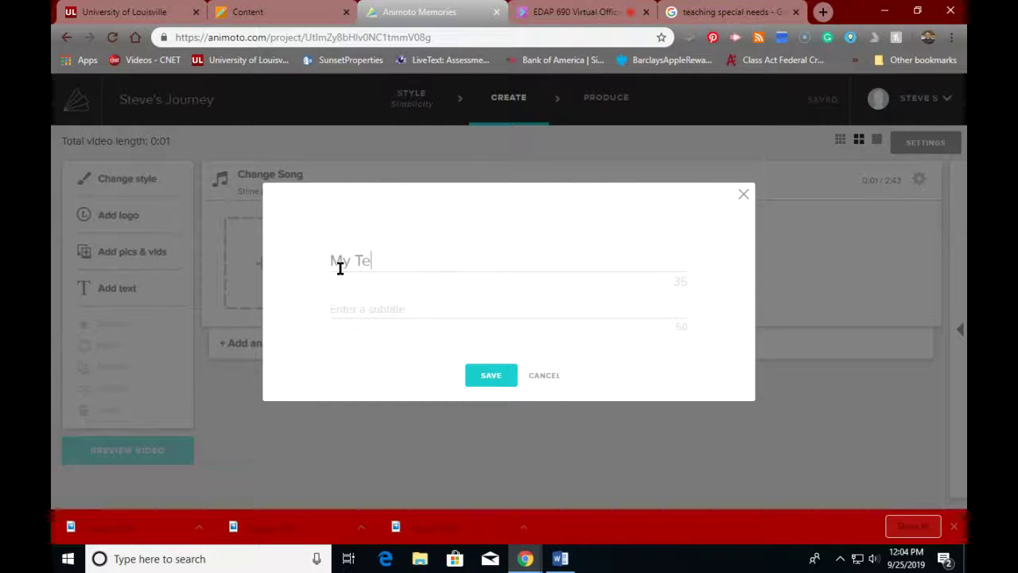
{"action": "type", "text": "aching "}
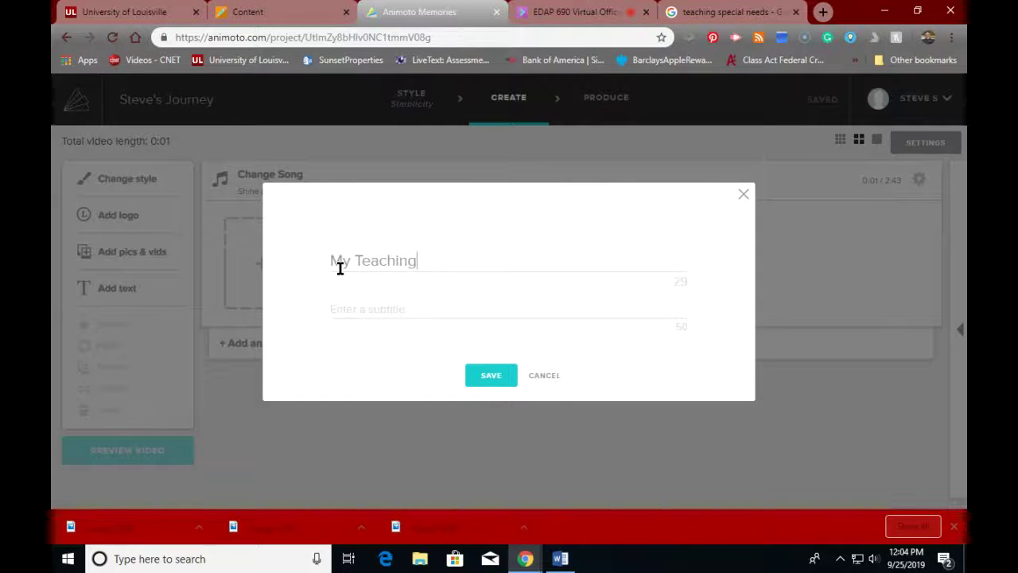
{"action": "type", "text": "Began"}
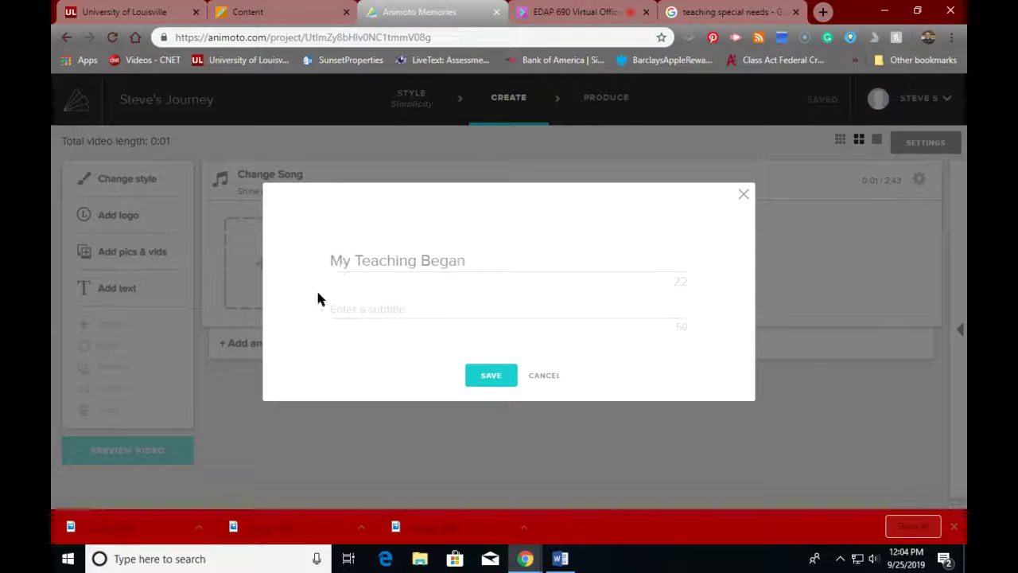
{"action": "left_click", "coordinate": [334, 303]}
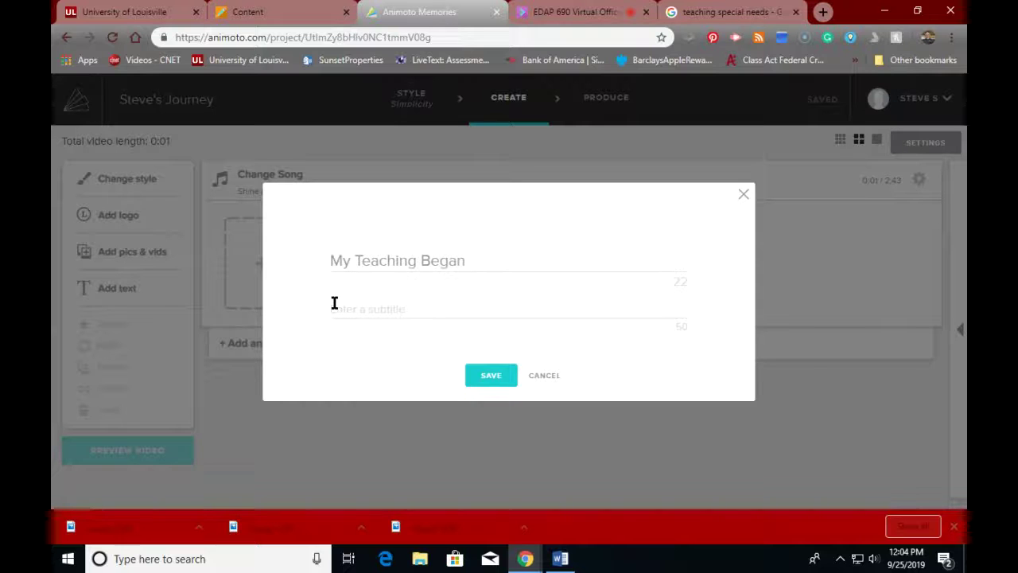
{"action": "type", "text": "e"}
{"action": "type", "text": "n No"}
{"action": "type", "text": "rthe"}
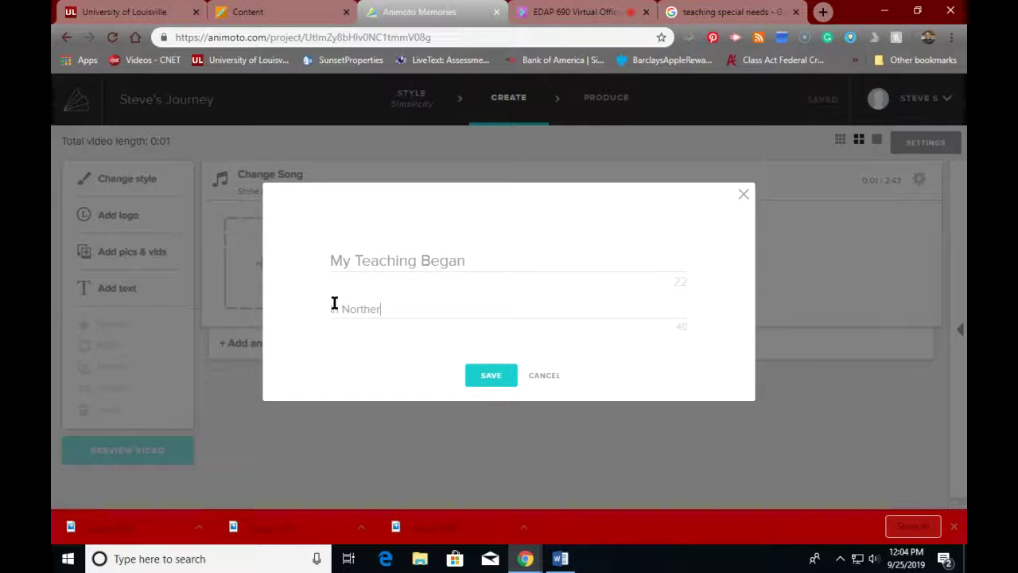
{"action": "type", "text": "n Minnesota"}
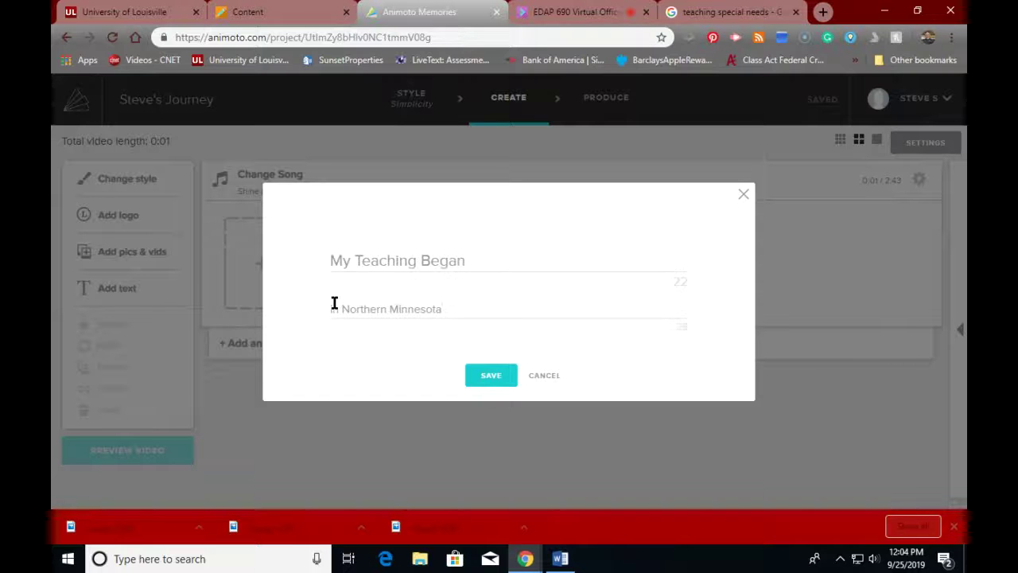
{"action": "left_click", "coordinate": [487, 380]}
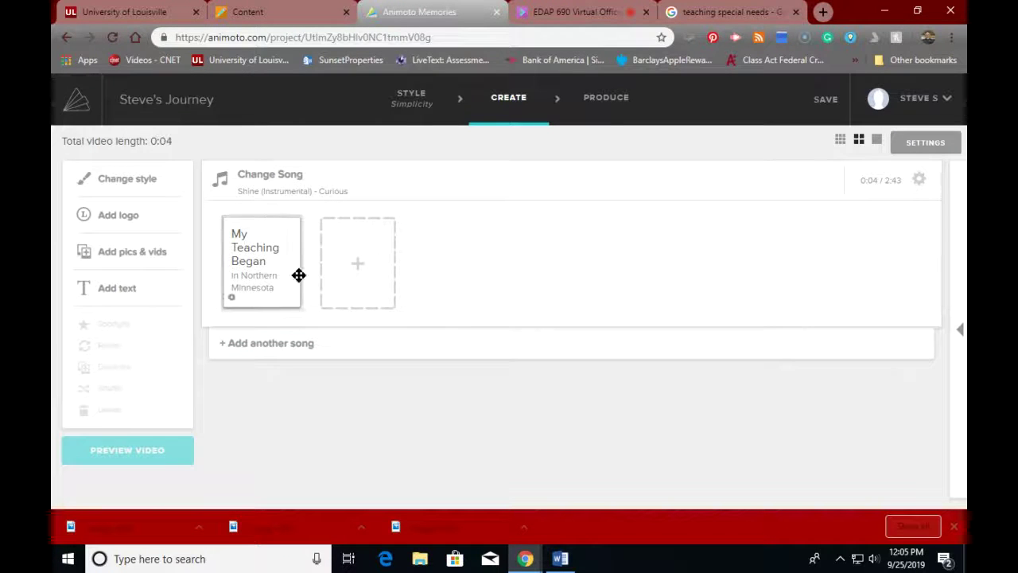
- Browse the free stock photo categories for a project picture and open the Nature album
{"action": "left_click", "coordinate": [111, 253]}
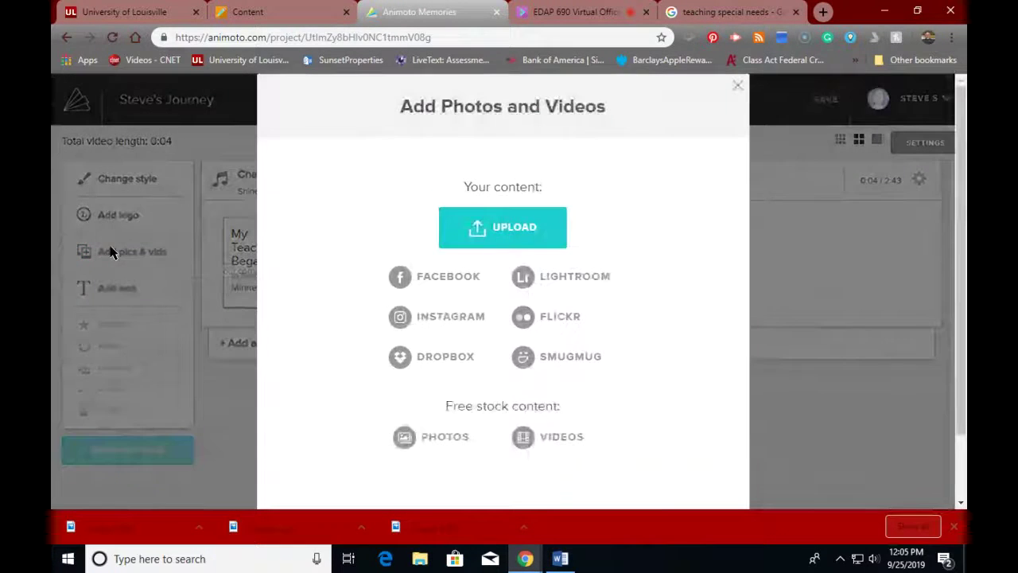
{"action": "left_click", "coordinate": [434, 440]}
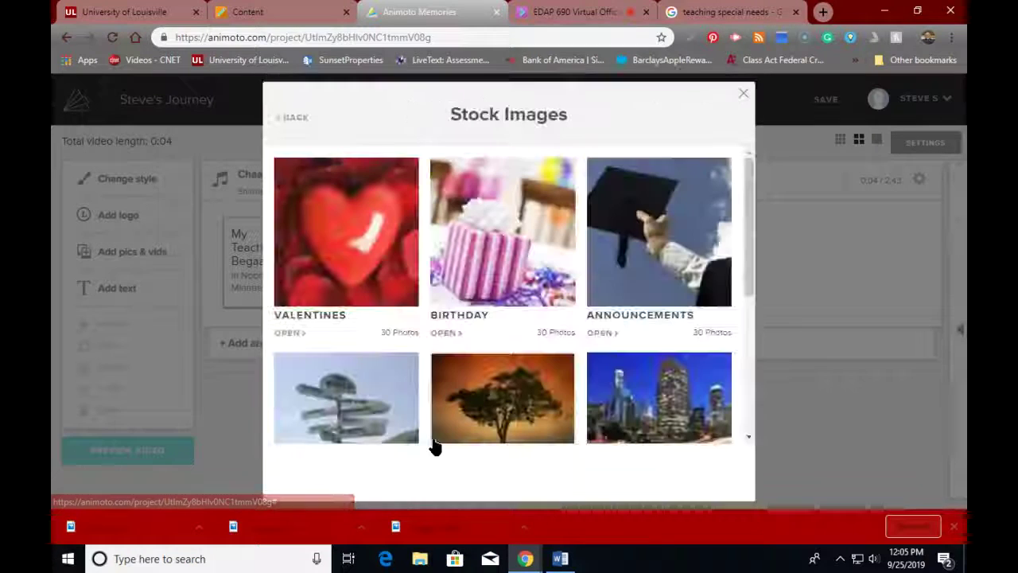
{"action": "scroll", "coordinate": [467, 382], "scroll_direction": "down", "scroll_amount": 2}
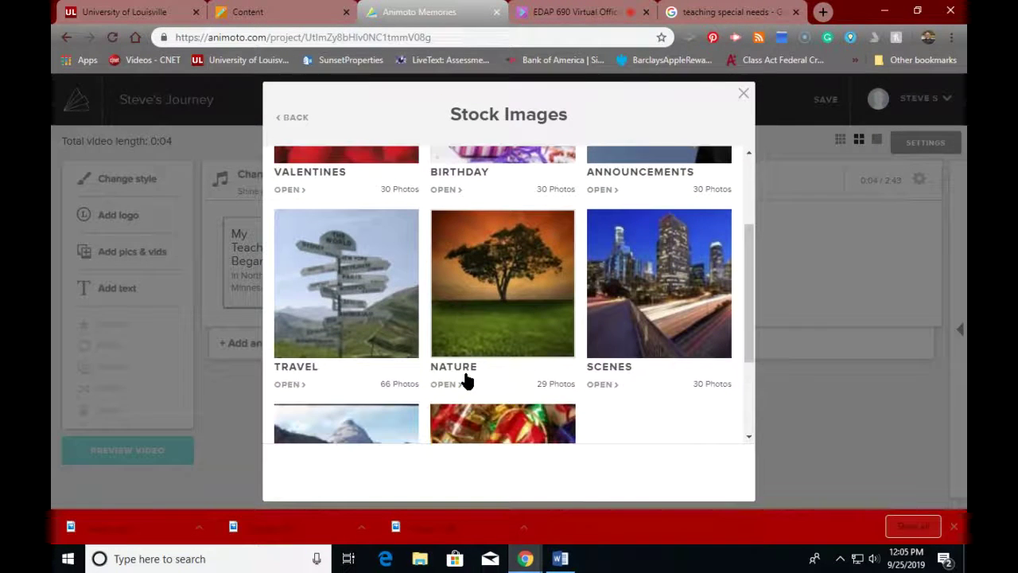
{"action": "scroll", "coordinate": [467, 381], "scroll_direction": "down", "scroll_amount": 2}
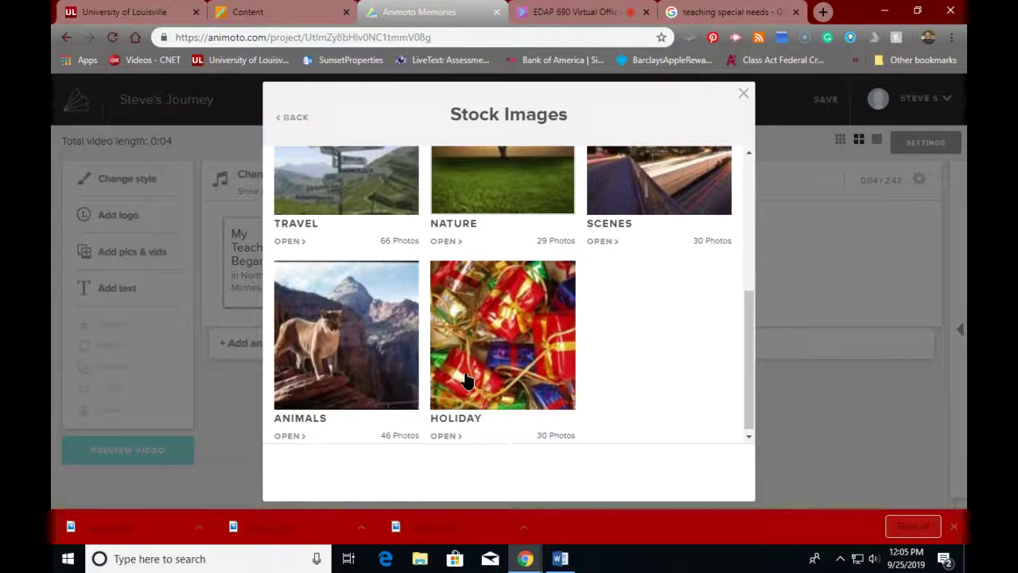
{"action": "scroll", "coordinate": [467, 380], "scroll_direction": "up", "scroll_amount": 5}
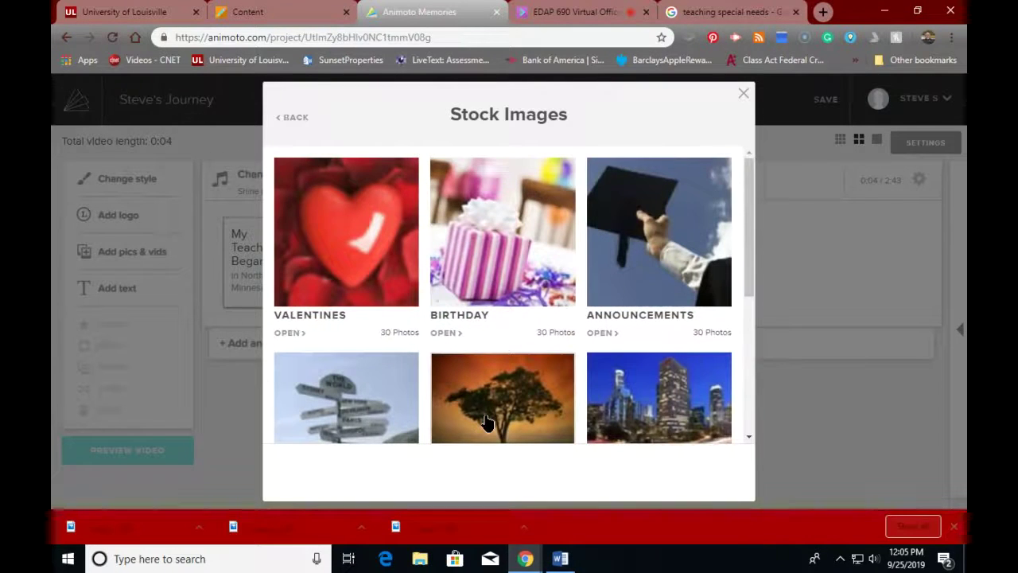
{"action": "scroll", "coordinate": [488, 421], "scroll_direction": "down", "scroll_amount": 3}
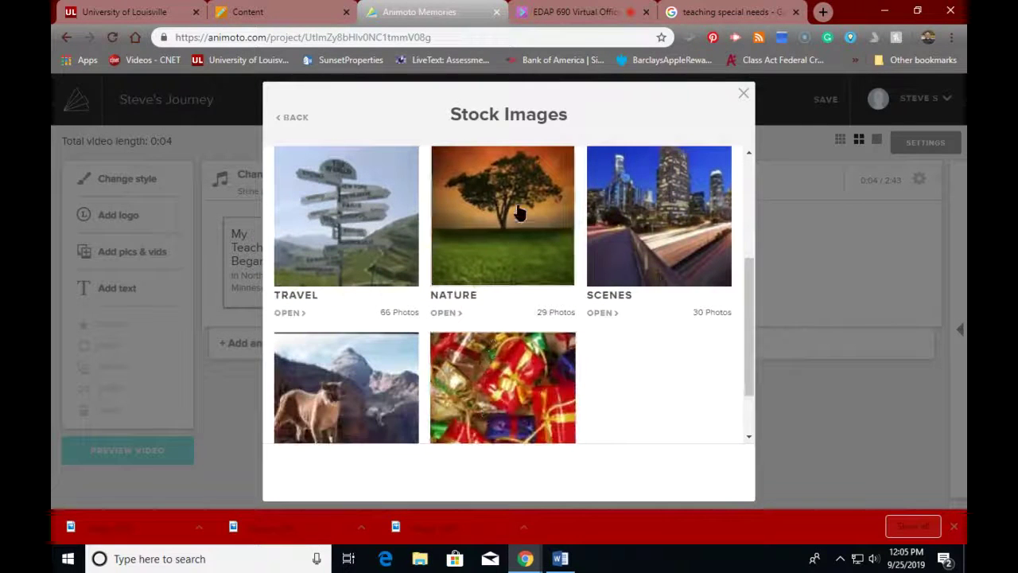
{"action": "left_click", "coordinate": [443, 316]}
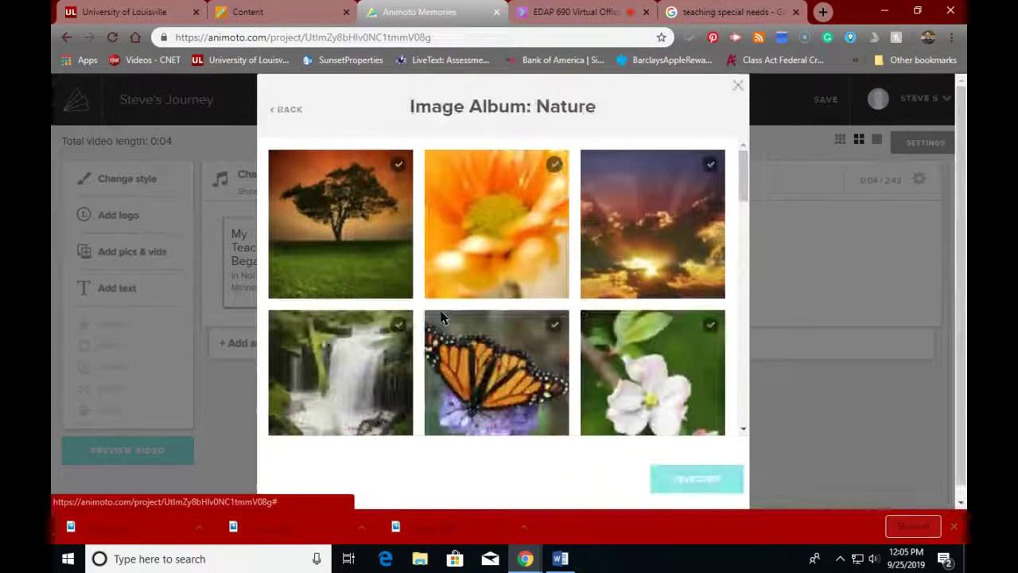
- Add the red poppy field photo from the Nature album to the storyboard
{"action": "scroll", "coordinate": [353, 280], "scroll_direction": "down", "scroll_amount": 4}
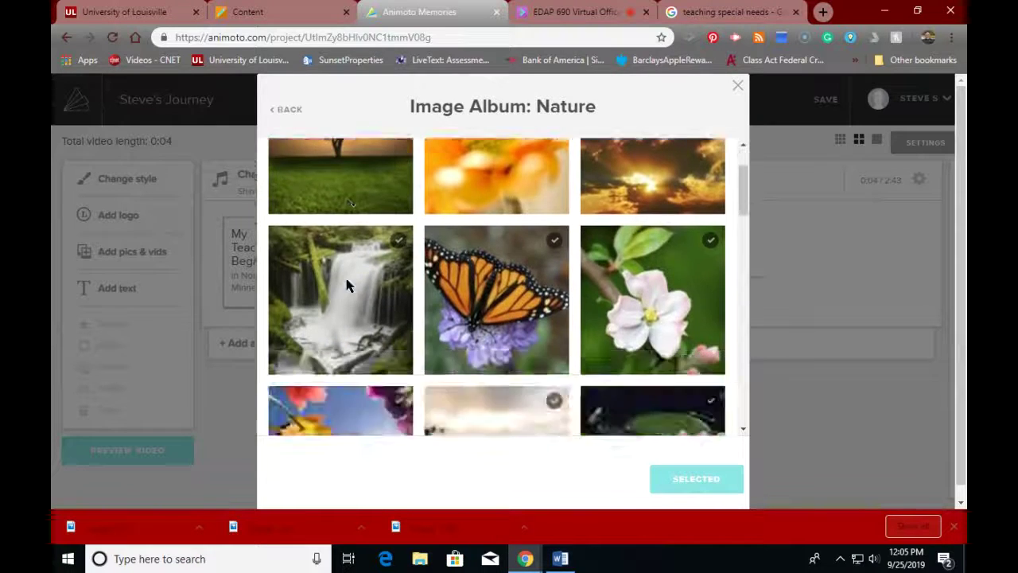
{"action": "scroll", "coordinate": [347, 285], "scroll_direction": "down", "scroll_amount": 2}
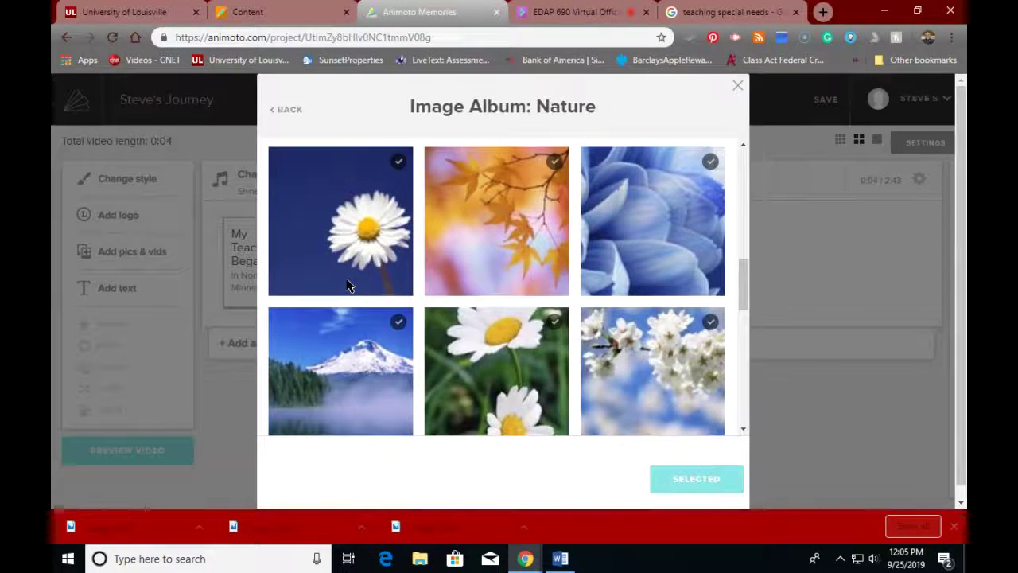
{"action": "scroll", "coordinate": [347, 284], "scroll_direction": "up", "scroll_amount": 3}
{"action": "scroll", "coordinate": [332, 311], "scroll_direction": "down", "scroll_amount": 1}
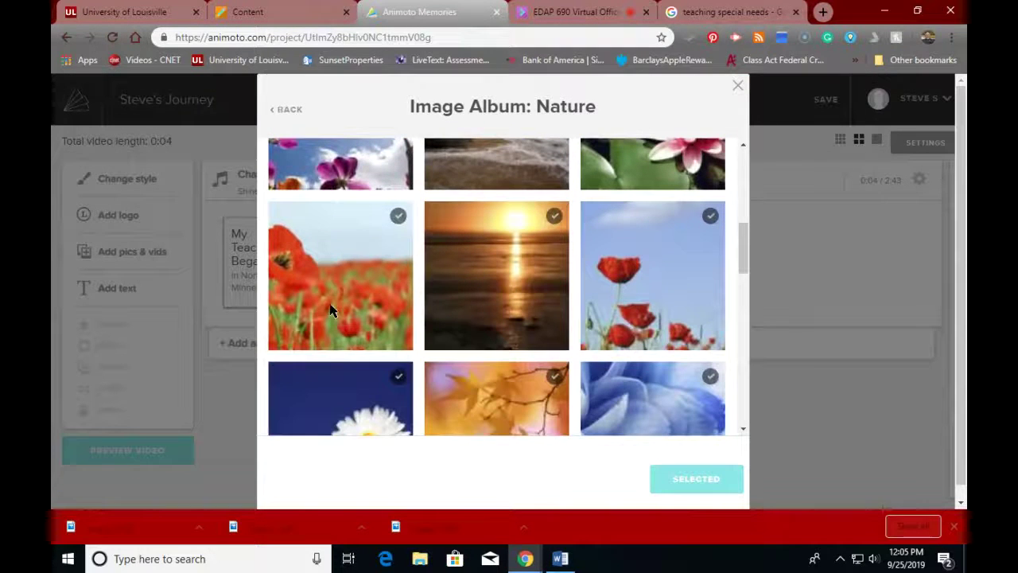
{"action": "left_click", "coordinate": [330, 306]}
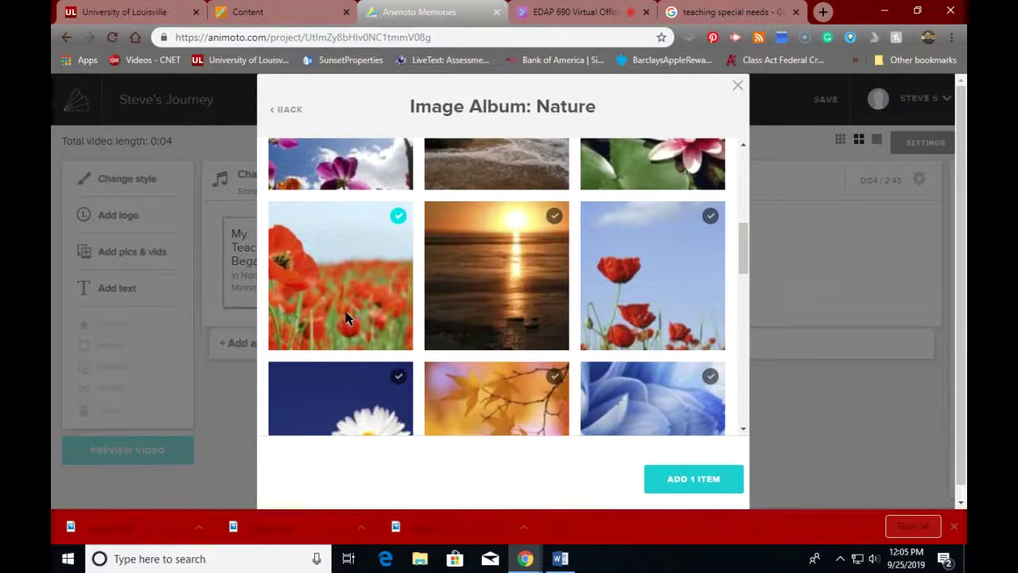
{"action": "left_click", "coordinate": [673, 480]}
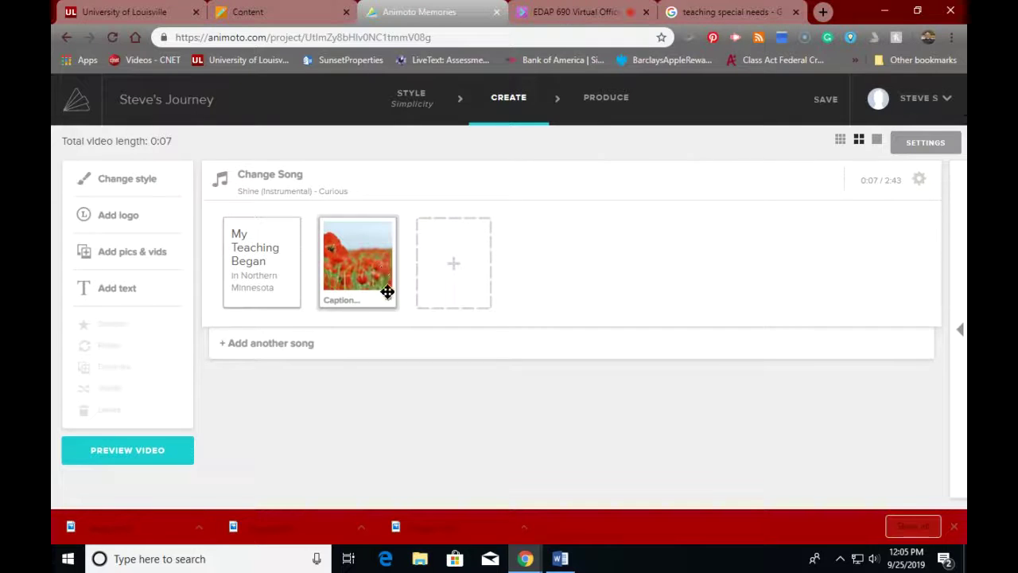
- Enter a caption on the poppy field photo about finding oneself in the Minnesota town of Bemidji
{"action": "left_click", "coordinate": [340, 309]}
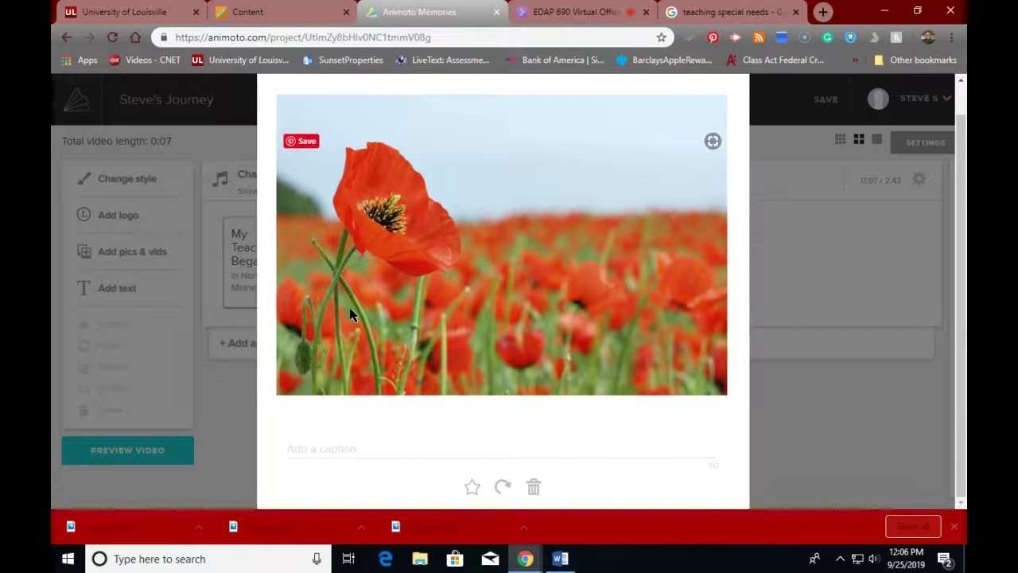
{"action": "left_click", "coordinate": [339, 444]}
{"action": "type", "text": "I "}
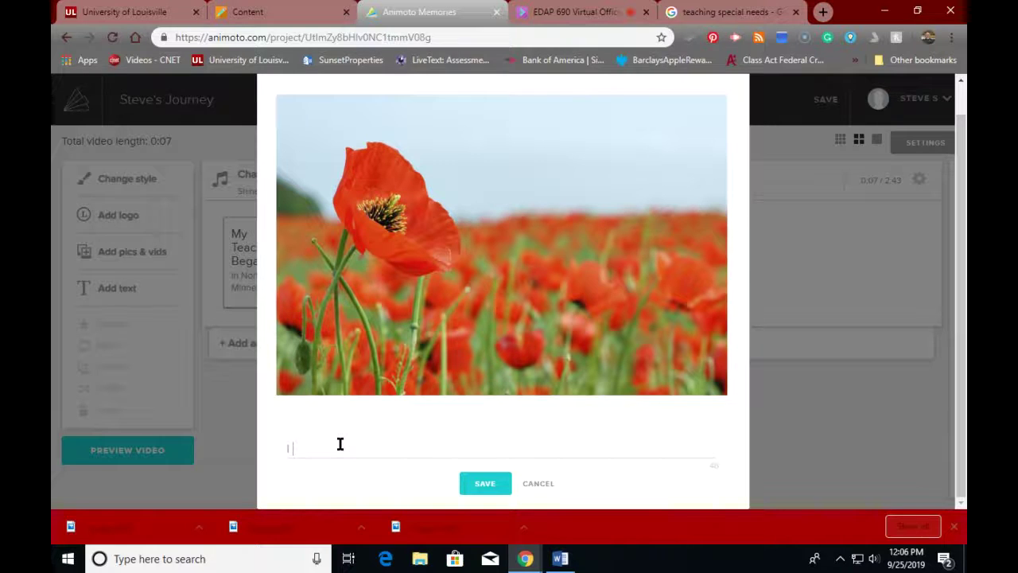
{"action": "type", "text": "l"}
{"action": "type", "text": "ind myse"}
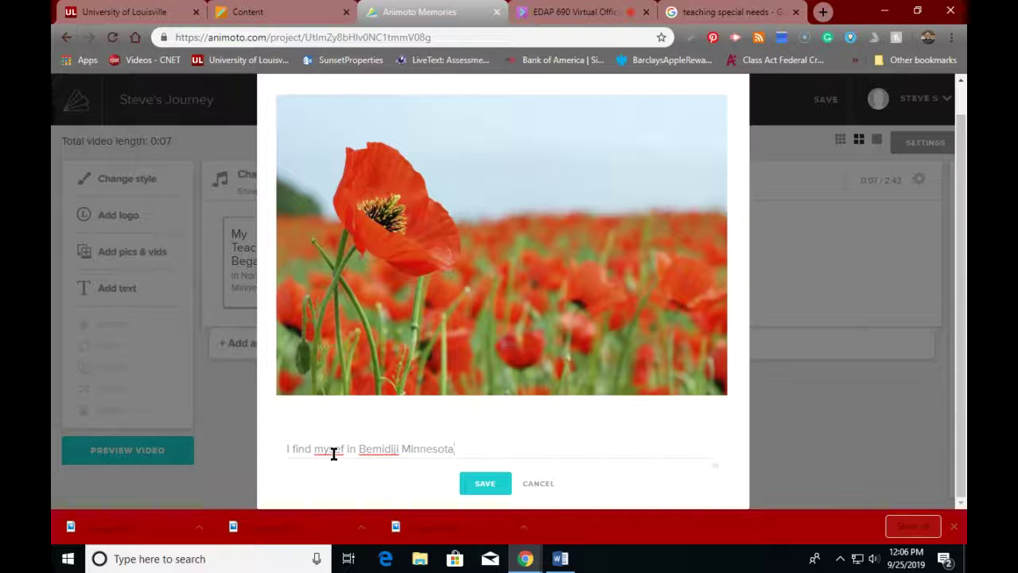
- Correct the spelling of "myself" and of the town name in the poppy photo's caption and save it
{"action": "right_click", "coordinate": [332, 452]}
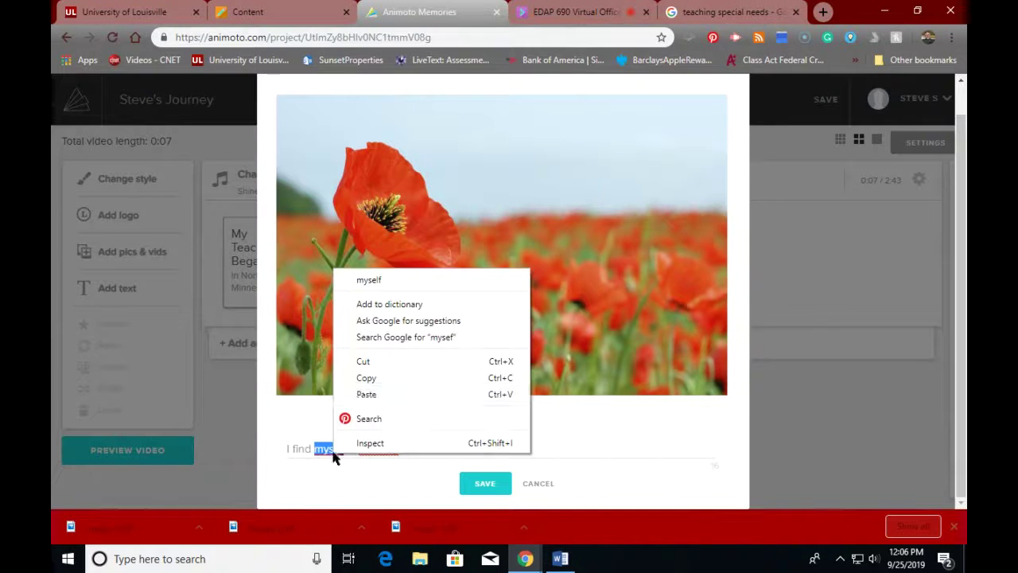
{"action": "left_click", "coordinate": [367, 278]}
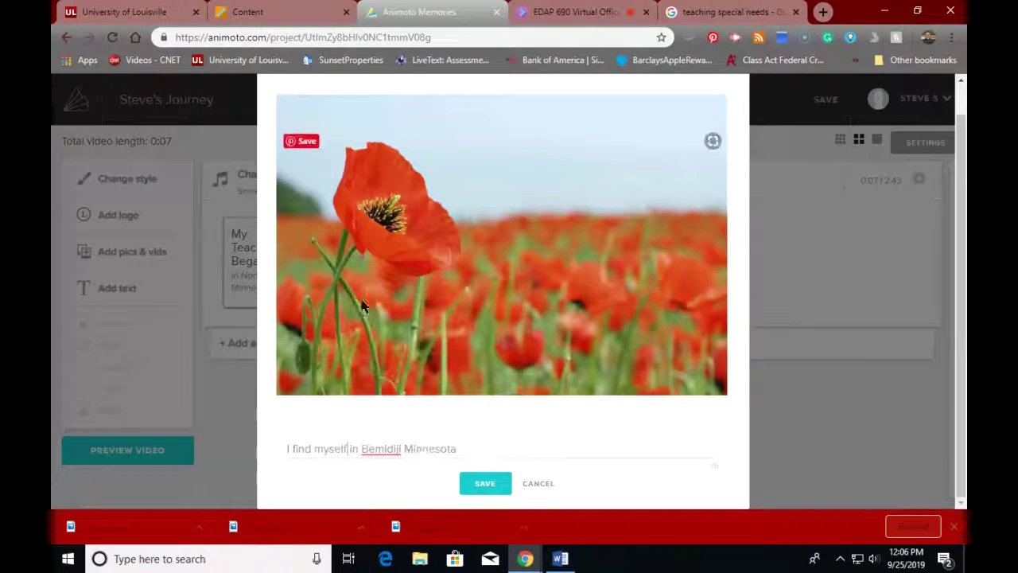
{"action": "left_click", "coordinate": [410, 480]}
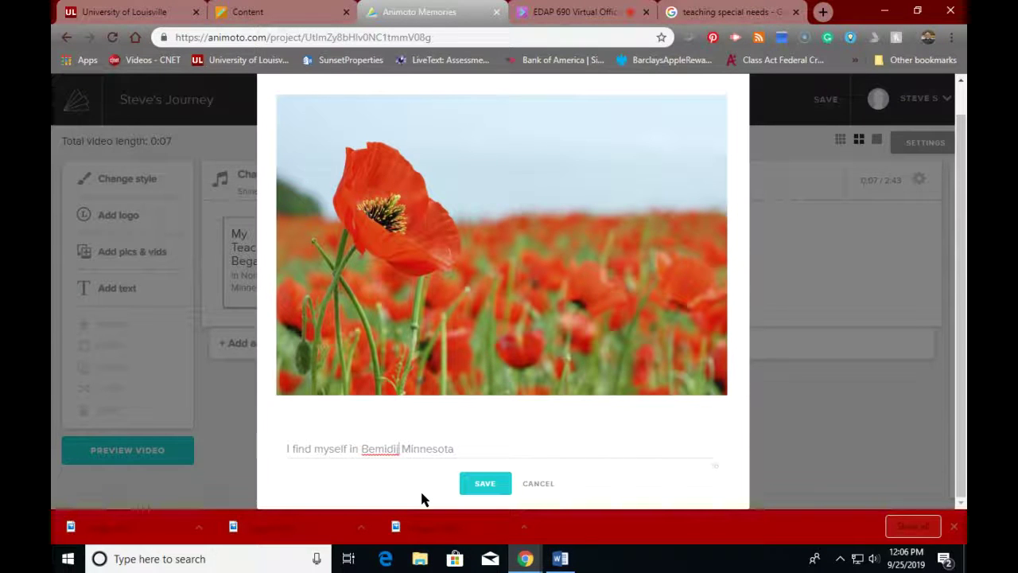
{"action": "key", "text": "BackSpace"}
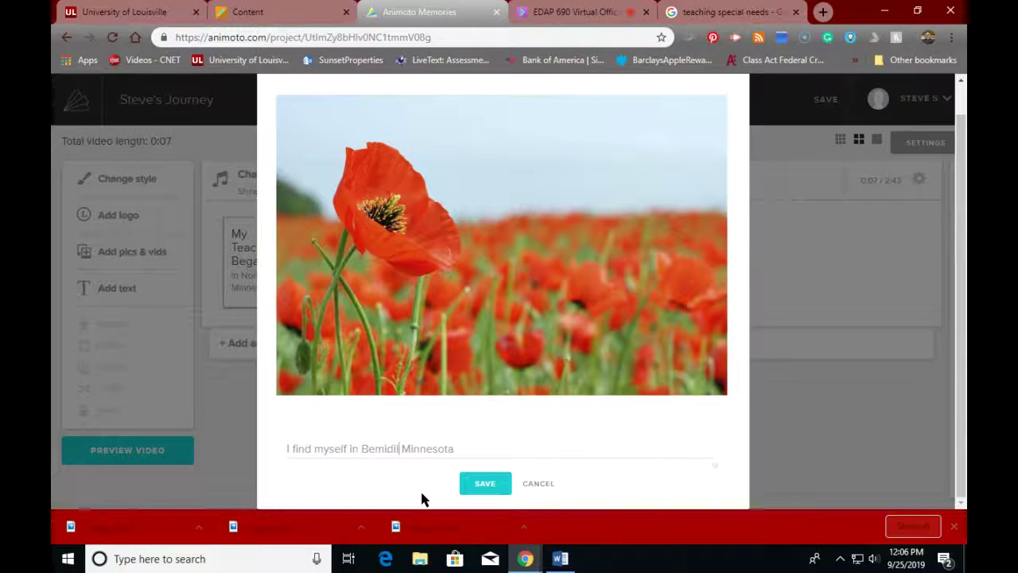
{"action": "left_click", "coordinate": [467, 490]}
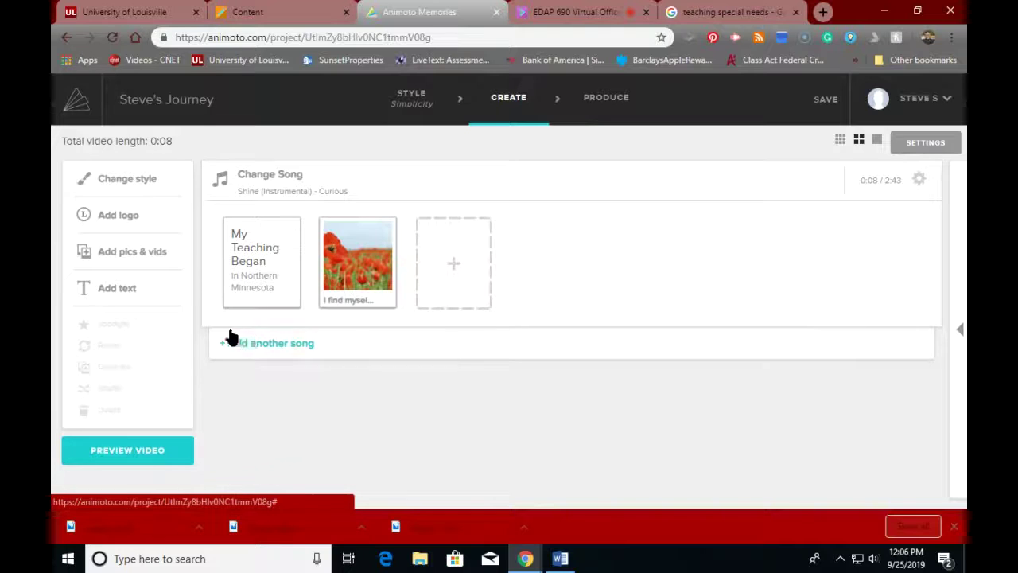
- Reopen the stock Nature album and select the orange flower, sunset, waterfall, butterfly and white blossom photos
{"action": "left_click", "coordinate": [104, 260]}
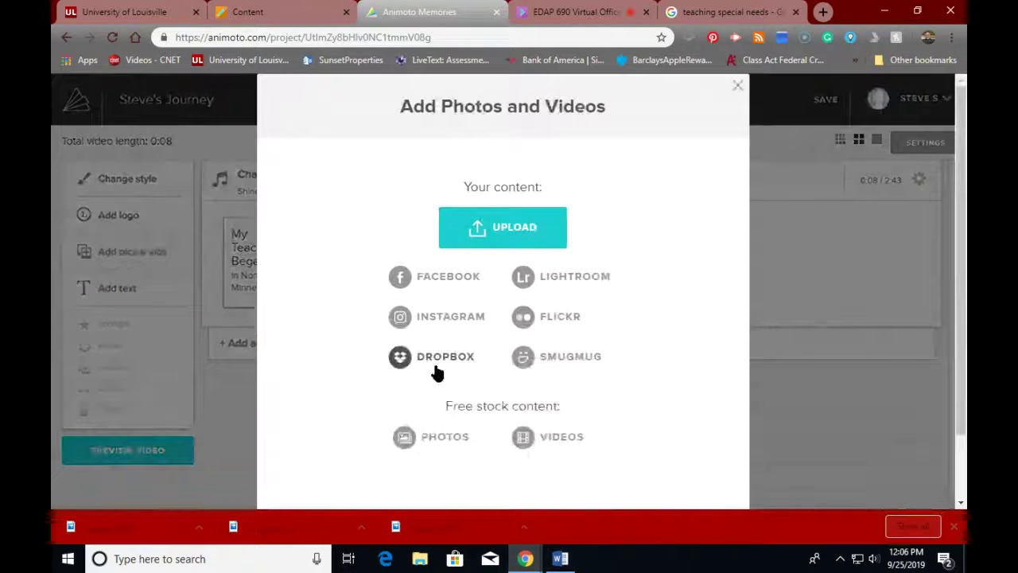
{"action": "left_click", "coordinate": [424, 444]}
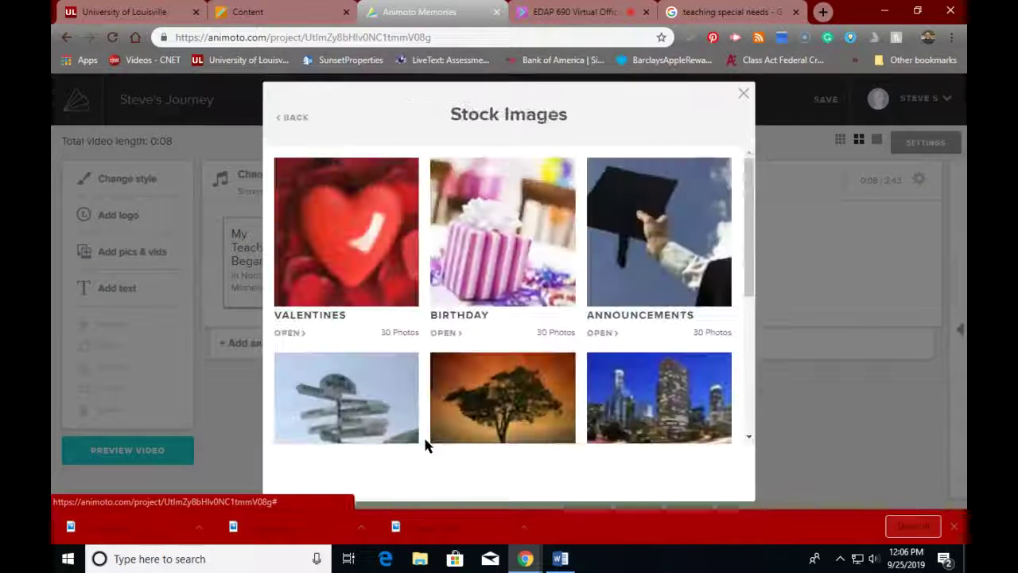
{"action": "left_click", "coordinate": [544, 414]}
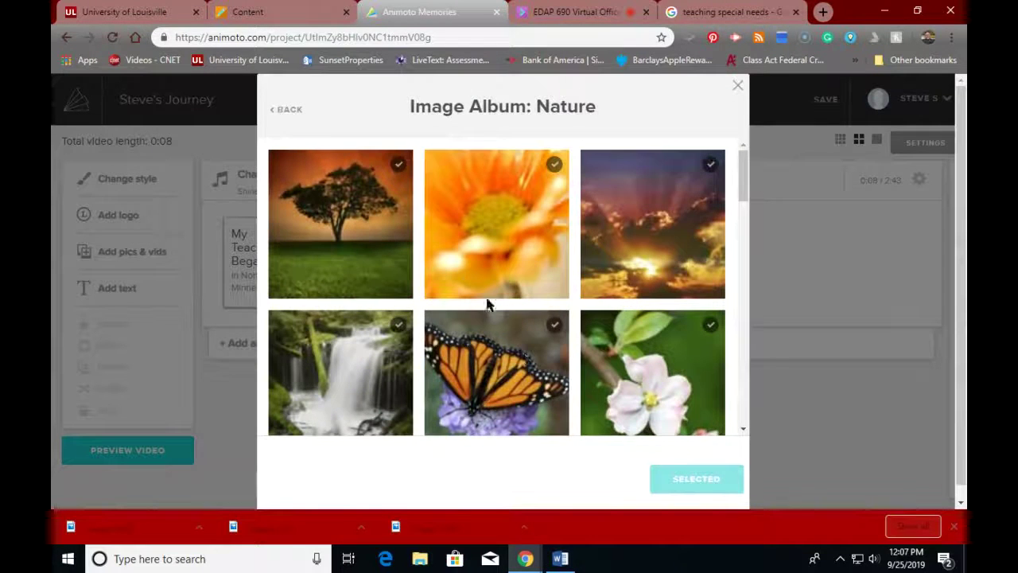
{"action": "left_click", "coordinate": [404, 170]}
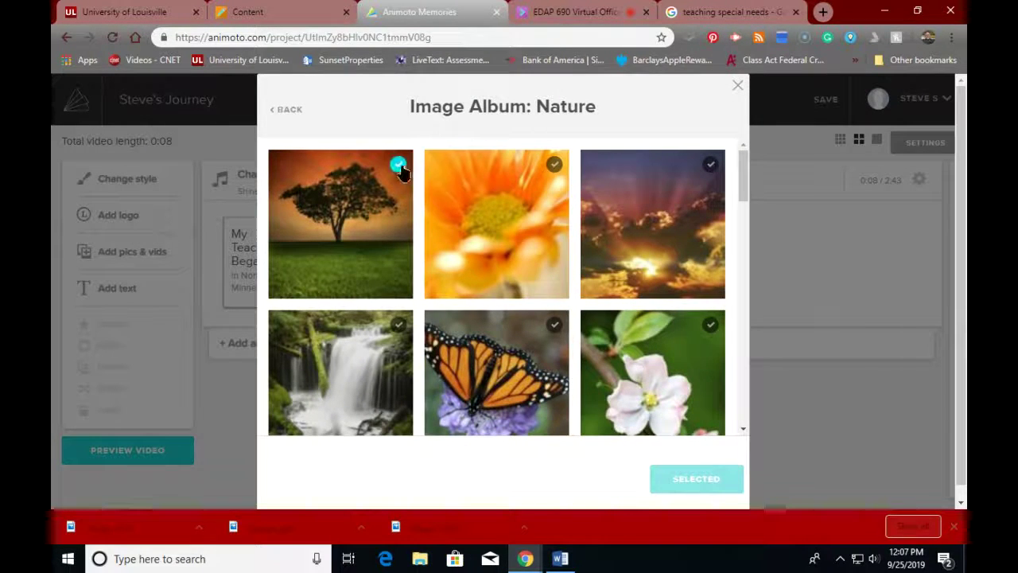
{"action": "left_click", "coordinate": [554, 166]}
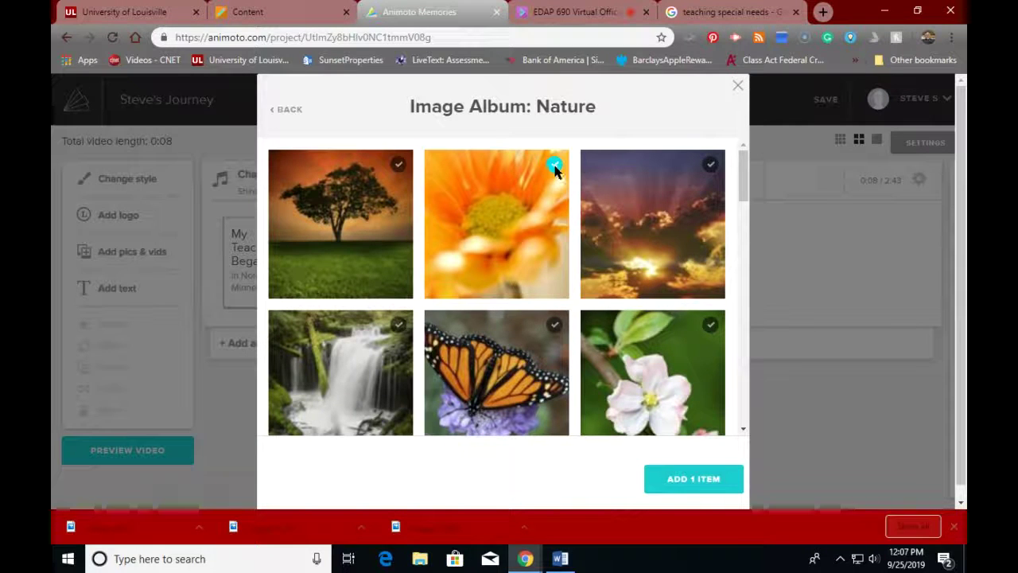
{"action": "left_click", "coordinate": [710, 166]}
{"action": "left_click", "coordinate": [711, 325]}
{"action": "left_click", "coordinate": [397, 324]}
{"action": "left_click", "coordinate": [554, 324]}
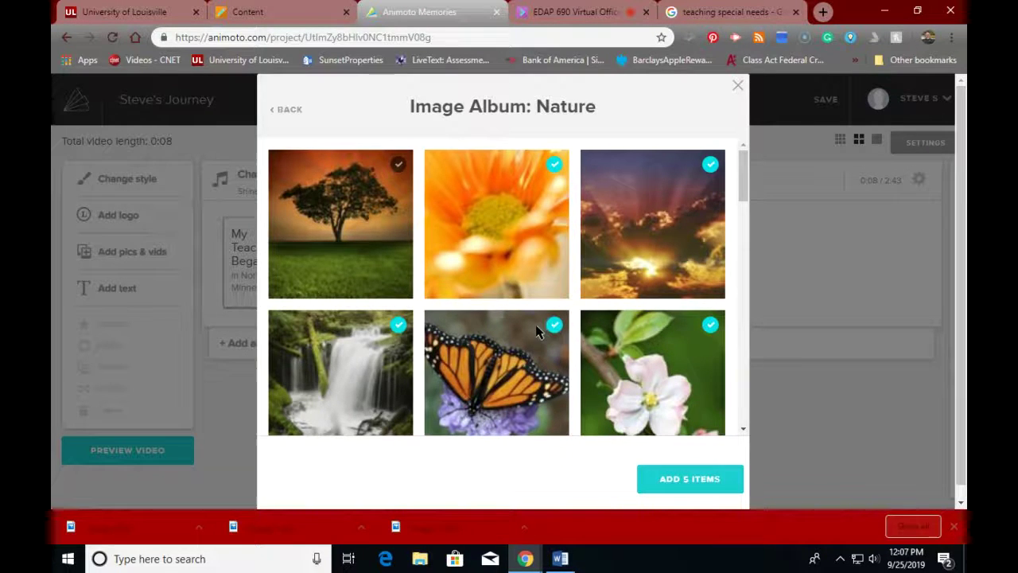
- Adjust the selection to the five Nature photos without the tree and add them to the storyboard
{"action": "left_click", "coordinate": [397, 165]}
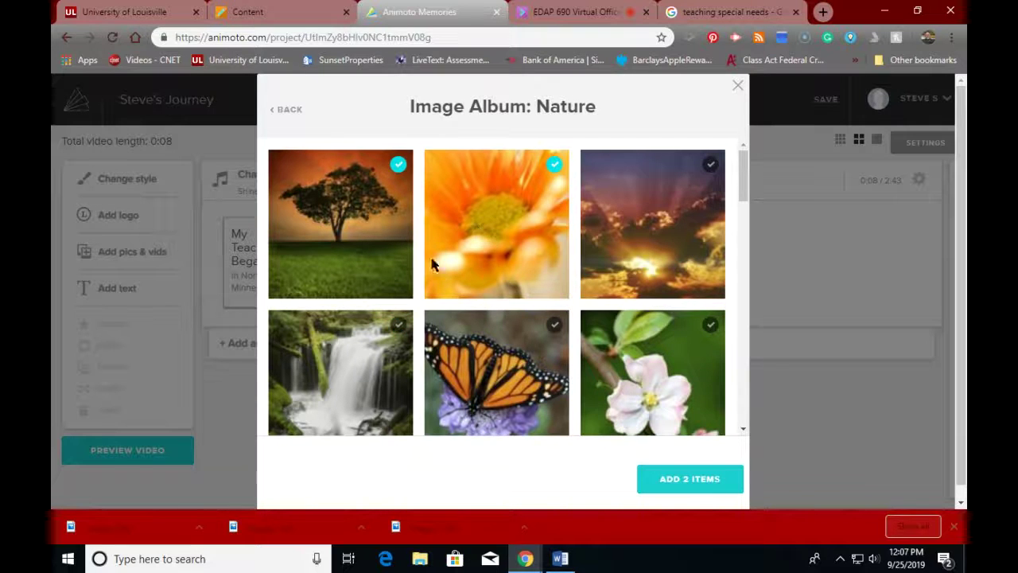
{"action": "left_click", "coordinate": [397, 325]}
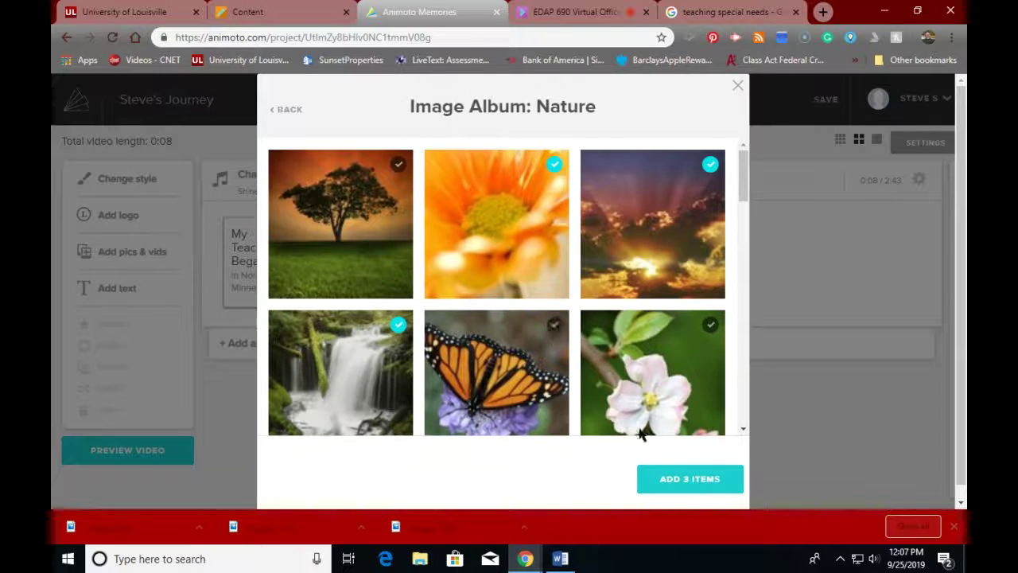
{"action": "left_click", "coordinate": [553, 326]}
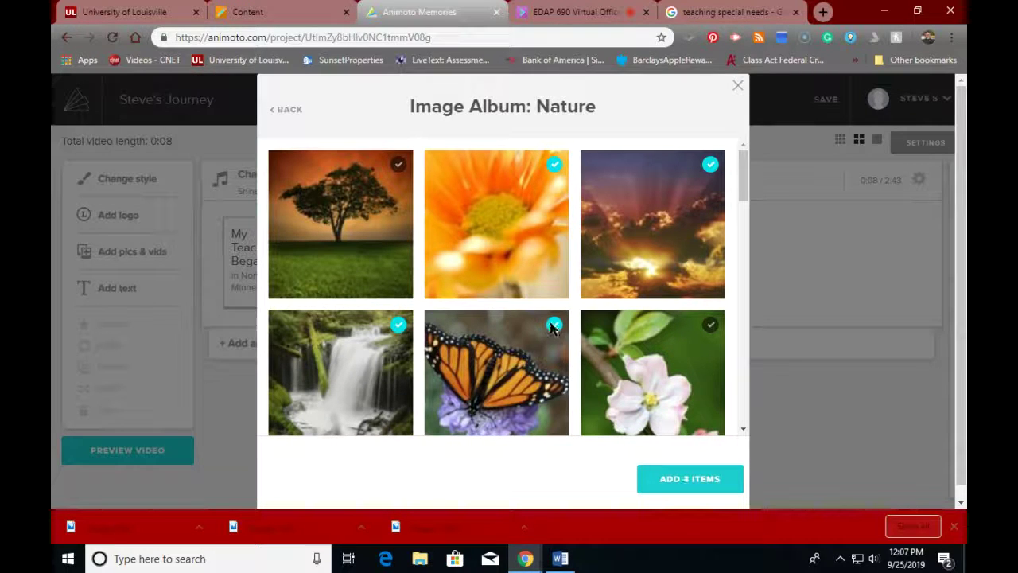
{"action": "left_click", "coordinate": [710, 326]}
{"action": "left_click", "coordinate": [680, 483]}
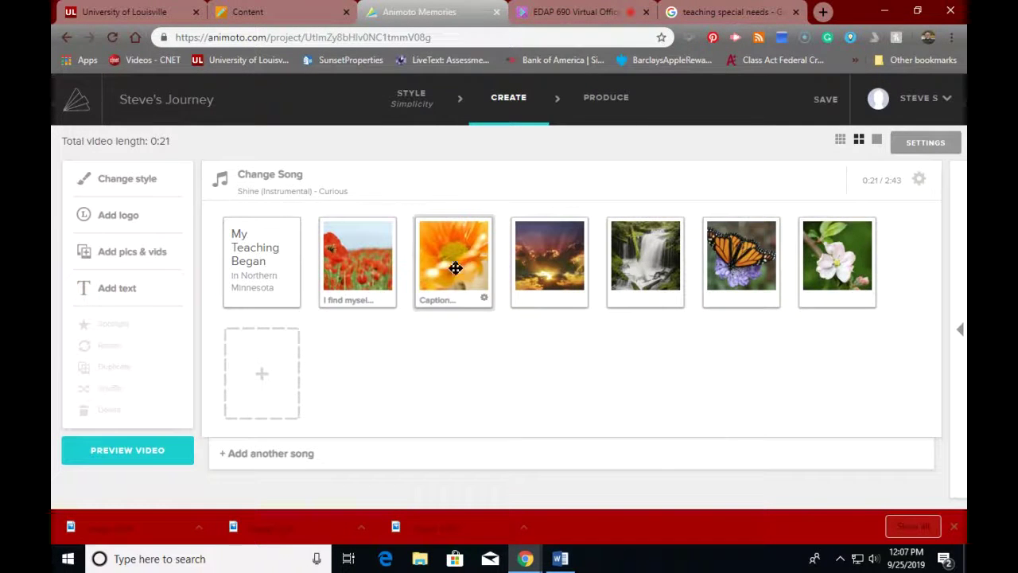
- Move the orange flower photo ahead of the poppy photo and try moving the sunset and white blossom photos earlier
{"action": "left_click_drag", "start_coordinate": [455, 268], "coordinate": [375, 262]}
{"action": "left_click_drag", "start_coordinate": [566, 285], "coordinate": [484, 287]}
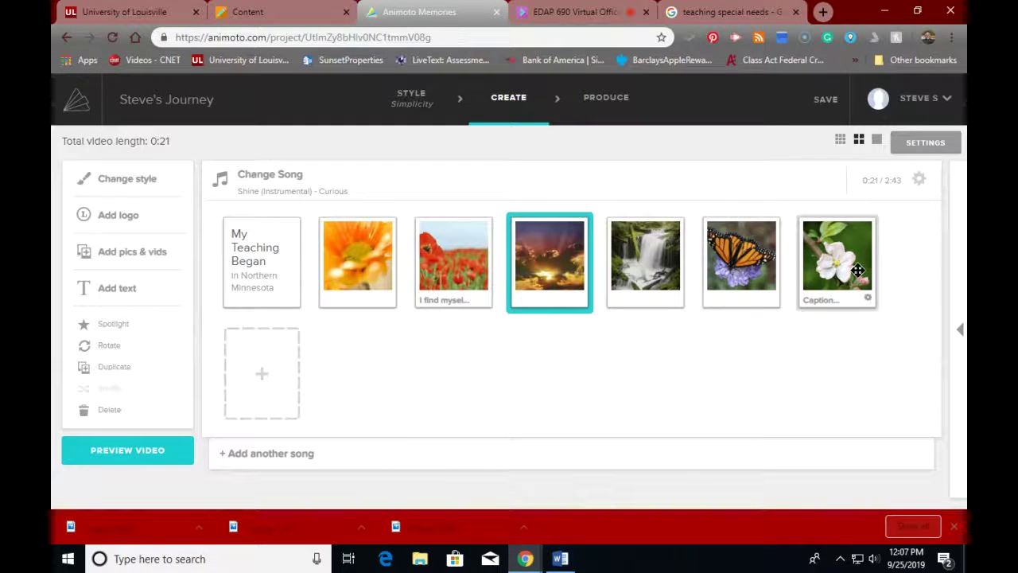
{"action": "left_click_drag", "start_coordinate": [858, 271], "coordinate": [754, 271]}
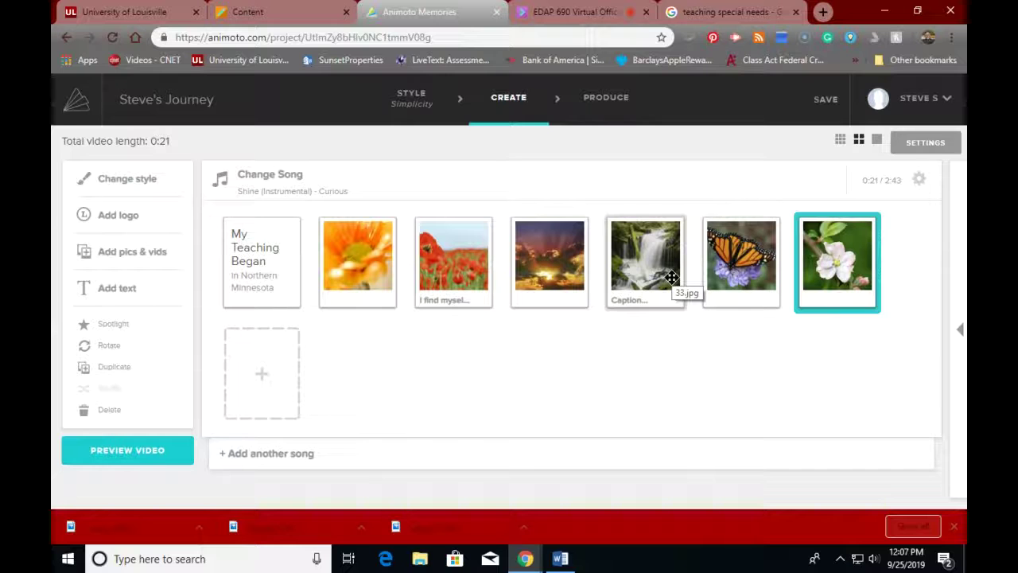
- Open the full music library to change the video's song and look over its Popular For categories
{"action": "left_click", "coordinate": [253, 178]}
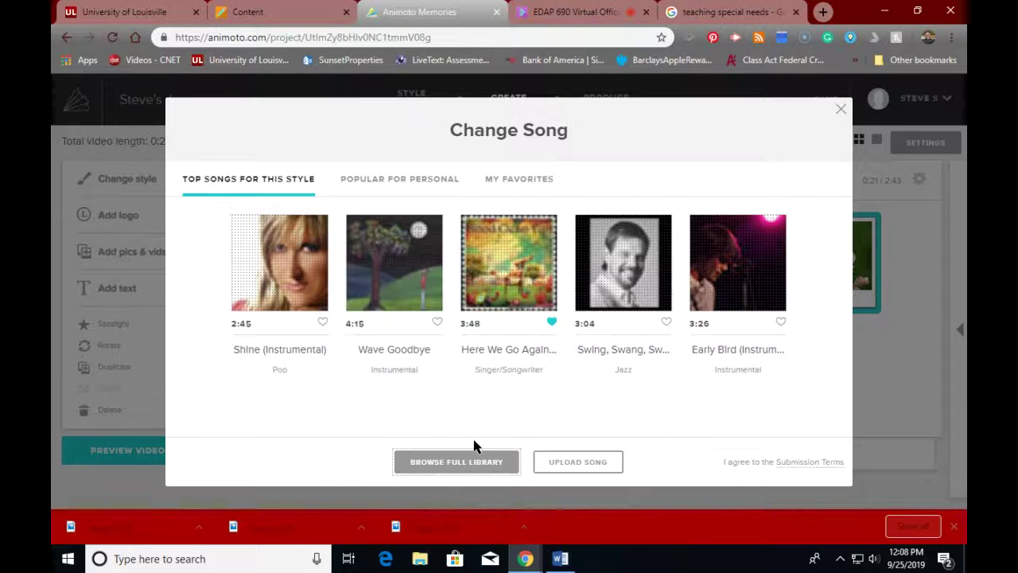
{"action": "left_click", "coordinate": [465, 464]}
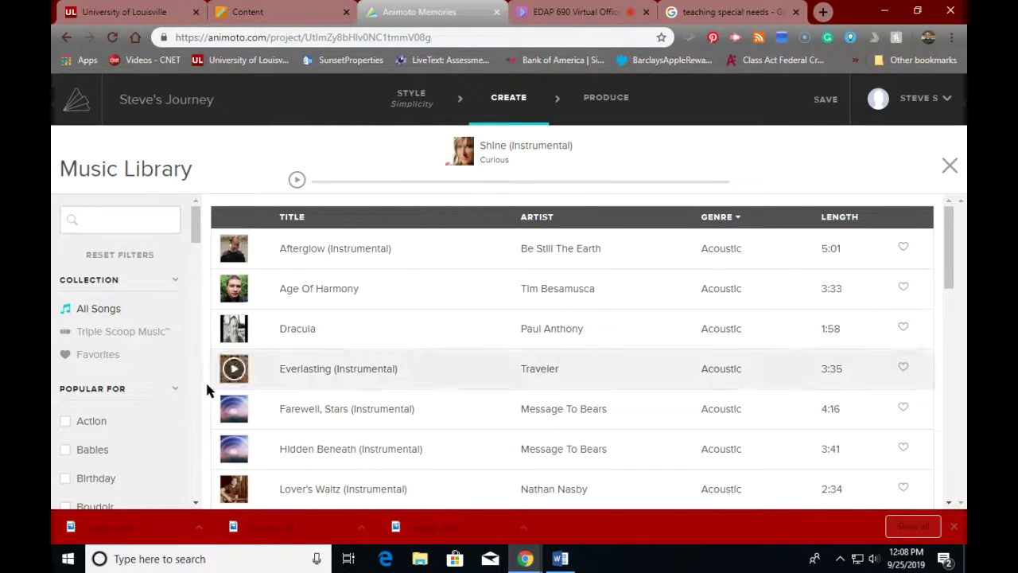
{"action": "scroll", "coordinate": [189, 386], "scroll_direction": "down", "scroll_amount": 3}
{"action": "scroll", "coordinate": [189, 388], "scroll_direction": "down", "scroll_amount": 4}
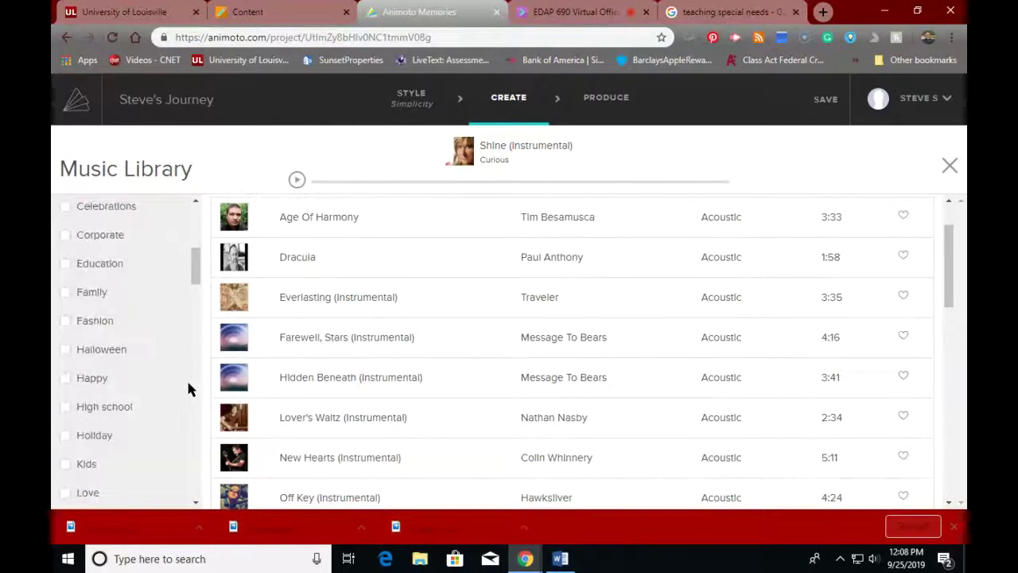
{"action": "scroll", "coordinate": [189, 388], "scroll_direction": "up", "scroll_amount": 7}
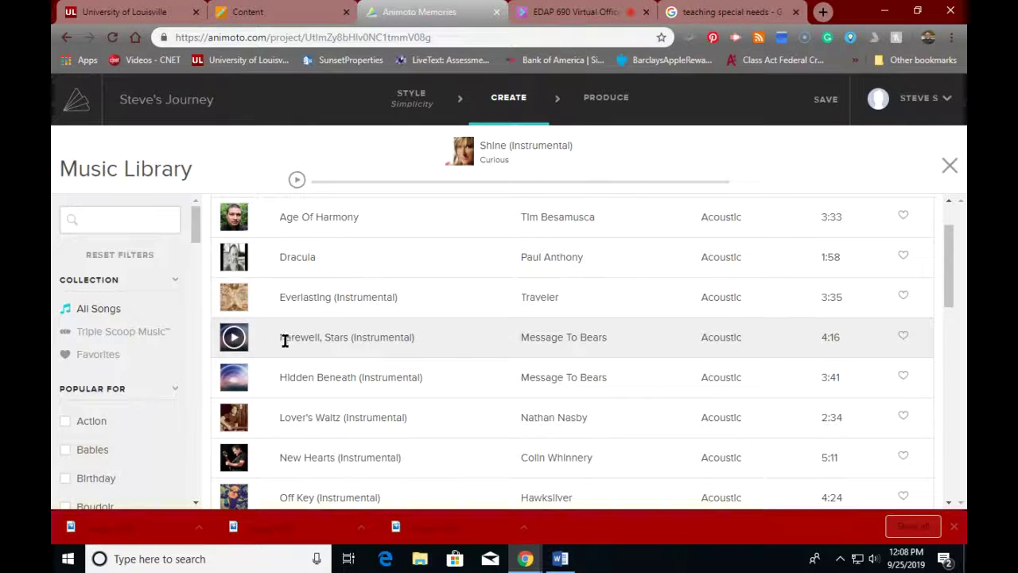
- Preview the Acoustic songs "Farewell, Stars (Instrumental)" and "Running Through Woodland (Instrumental)"
{"action": "left_click", "coordinate": [236, 337]}
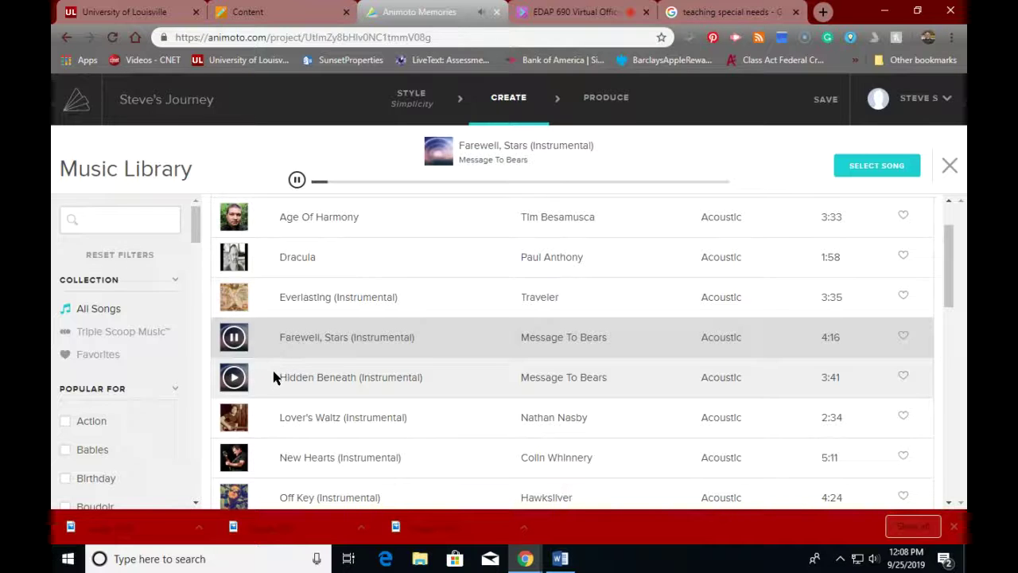
{"action": "scroll", "coordinate": [273, 377], "scroll_direction": "down", "scroll_amount": 2}
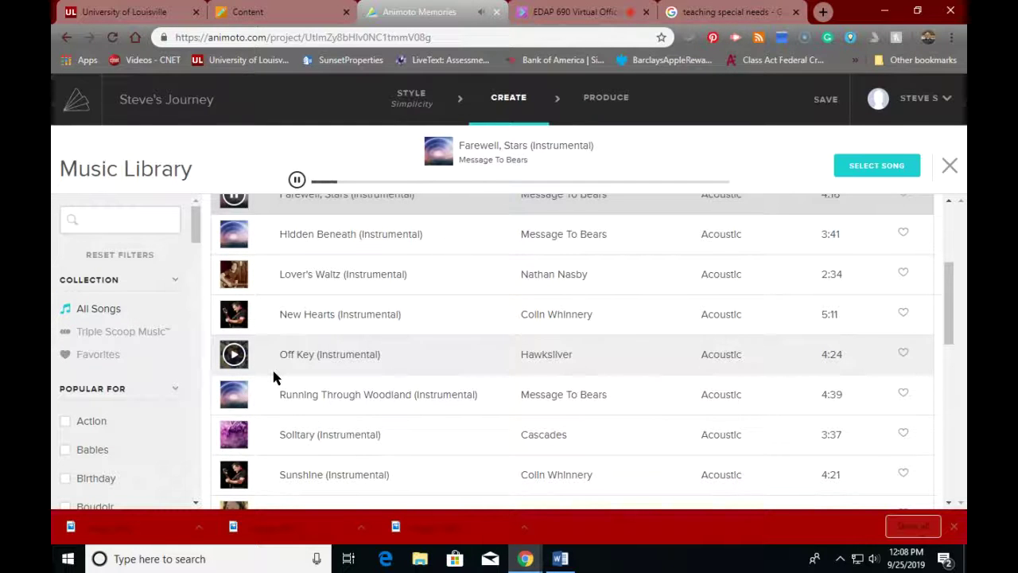
{"action": "left_click", "coordinate": [233, 395]}
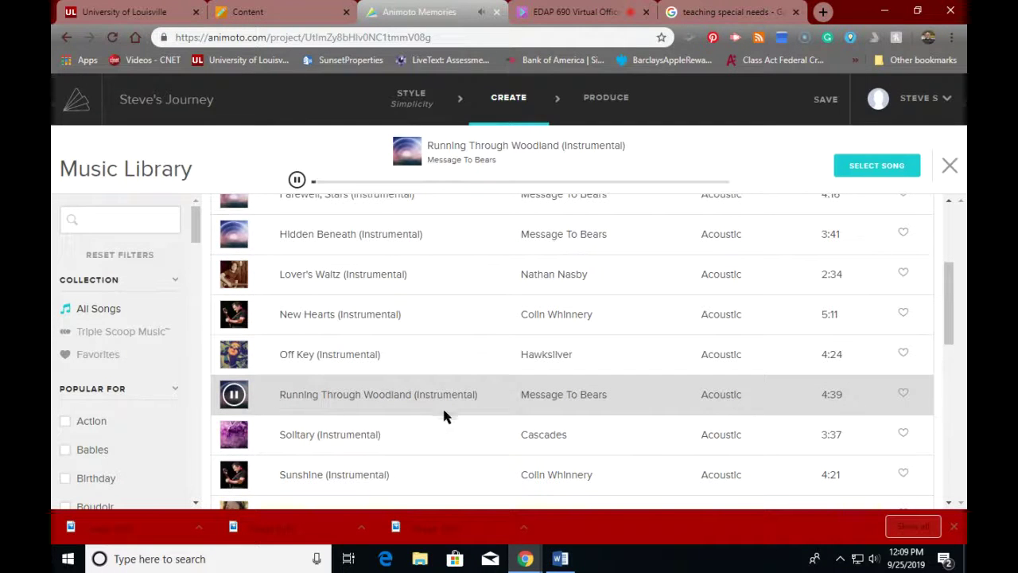
- Go to page 2 of the song list and look through the songs listed there
{"action": "scroll", "coordinate": [479, 422], "scroll_direction": "down", "scroll_amount": 10}
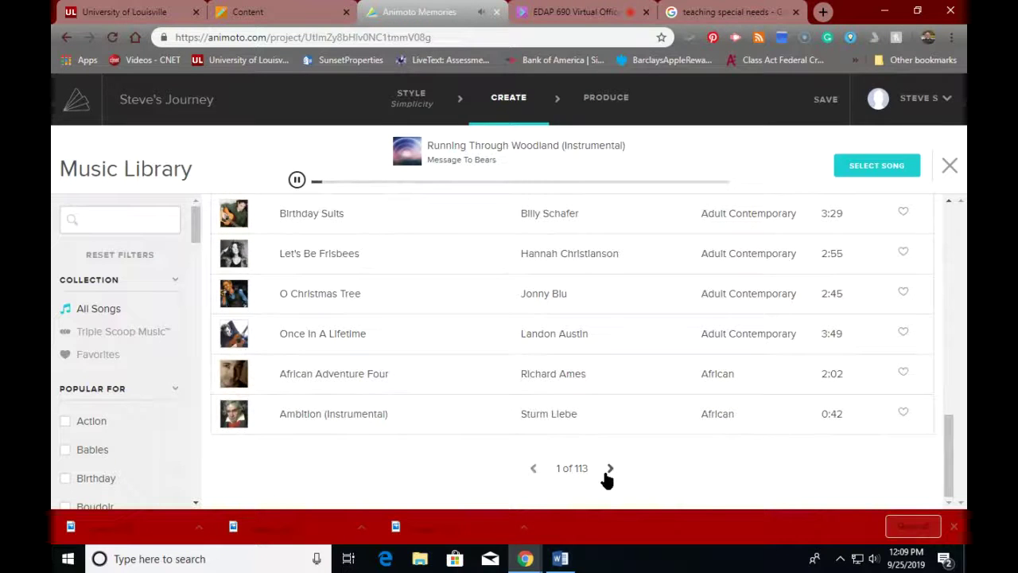
{"action": "left_click", "coordinate": [611, 470]}
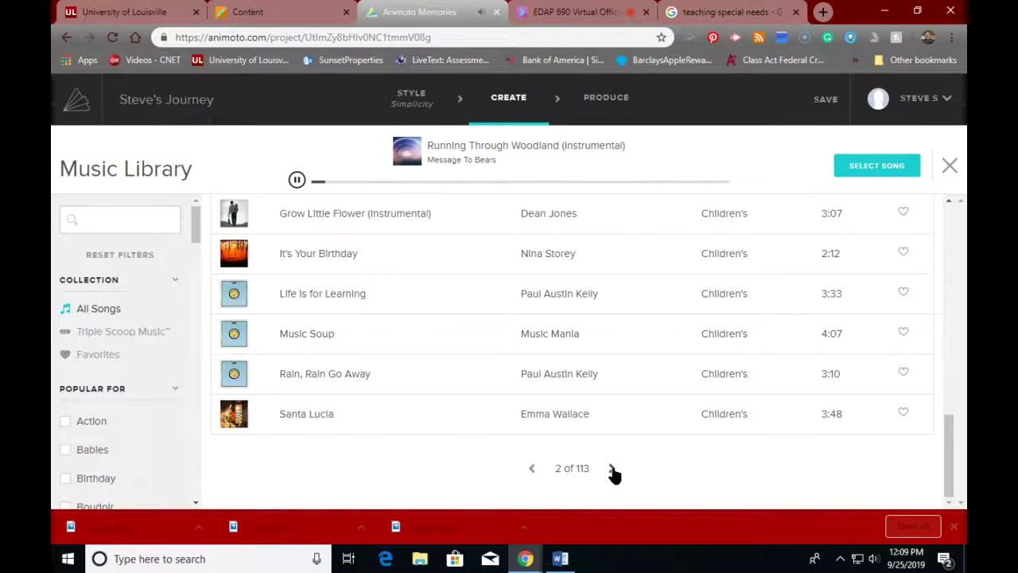
{"action": "scroll", "coordinate": [420, 425], "scroll_direction": "up", "scroll_amount": 2}
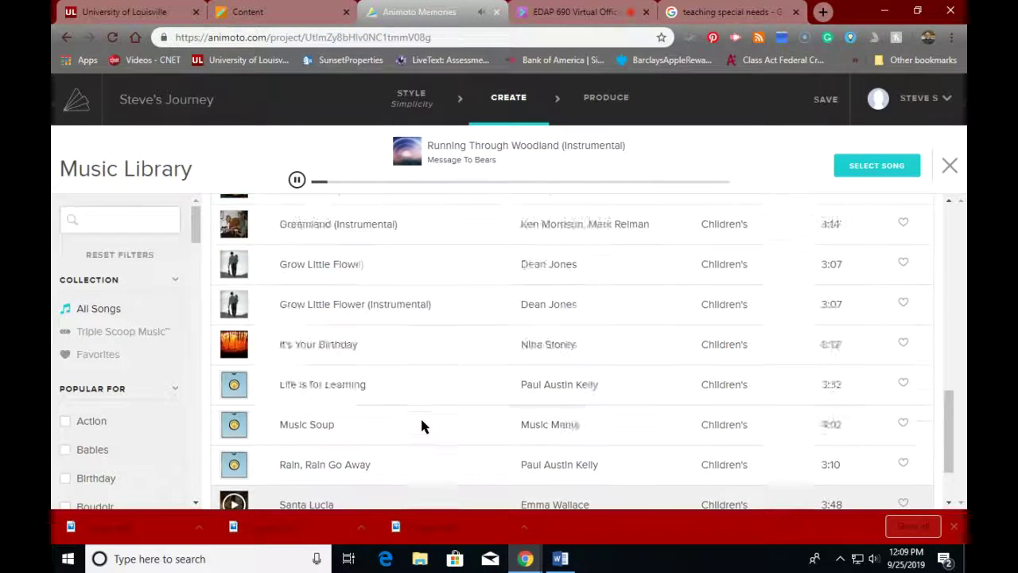
{"action": "scroll", "coordinate": [421, 421], "scroll_direction": "up", "scroll_amount": 1}
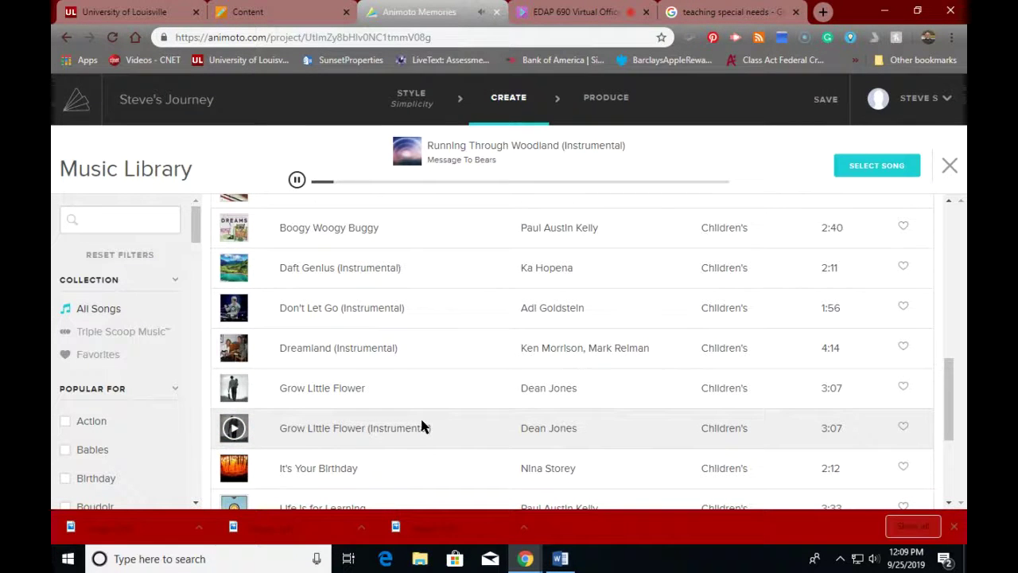
{"action": "scroll", "coordinate": [422, 427], "scroll_direction": "up", "scroll_amount": 2}
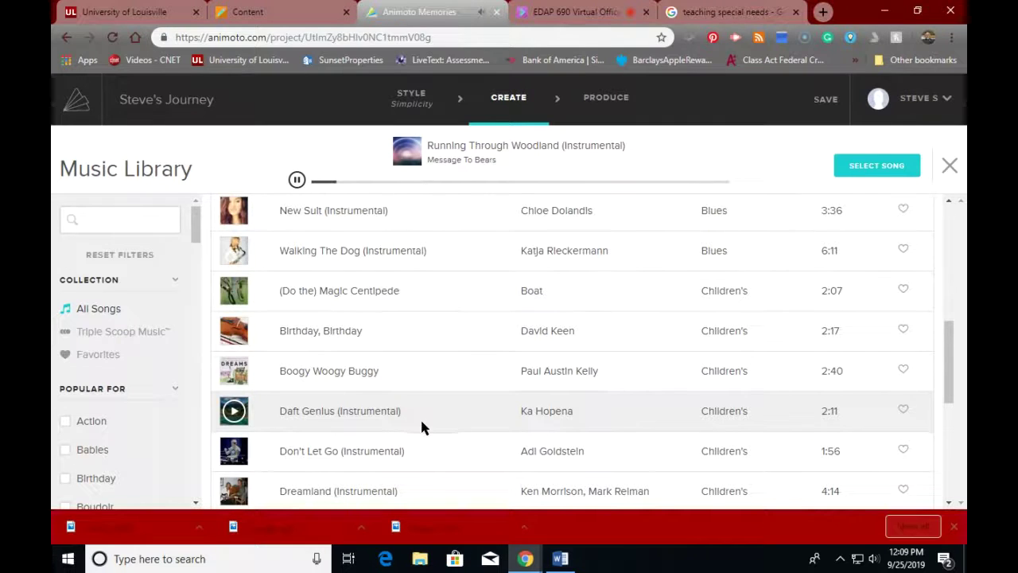
{"action": "scroll", "coordinate": [421, 427], "scroll_direction": "up", "scroll_amount": 2}
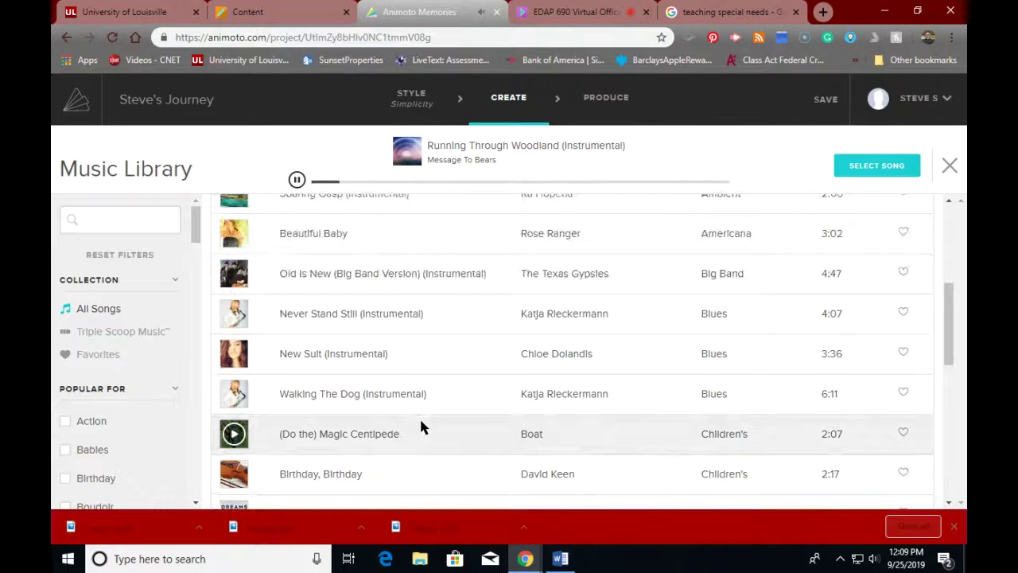
{"action": "scroll", "coordinate": [422, 427], "scroll_direction": "up", "scroll_amount": 2}
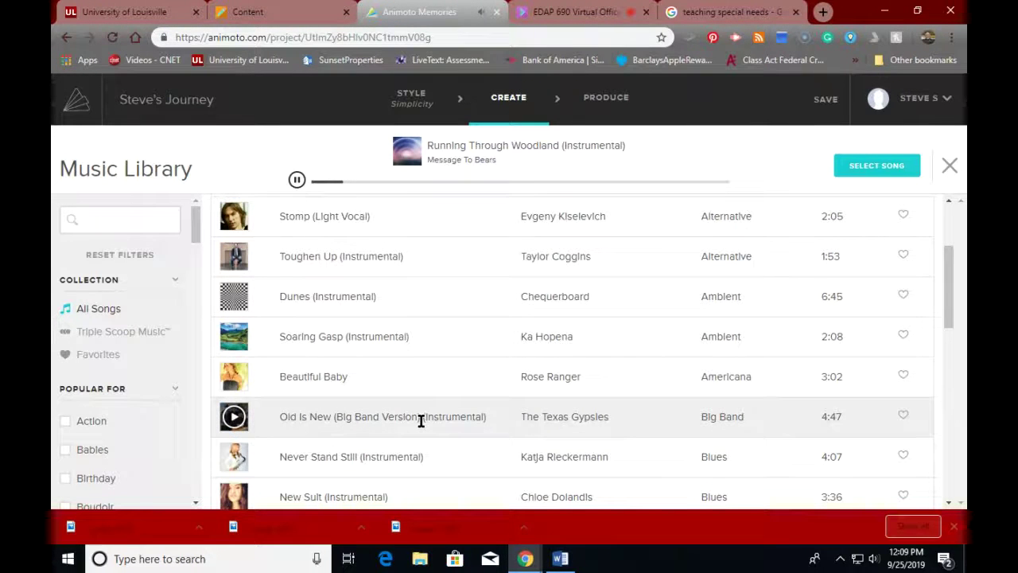
- Look through the Children's songs on page 2 and preview "Boogy Woogy Buggy"
{"action": "scroll", "coordinate": [422, 422], "scroll_direction": "down", "scroll_amount": 4}
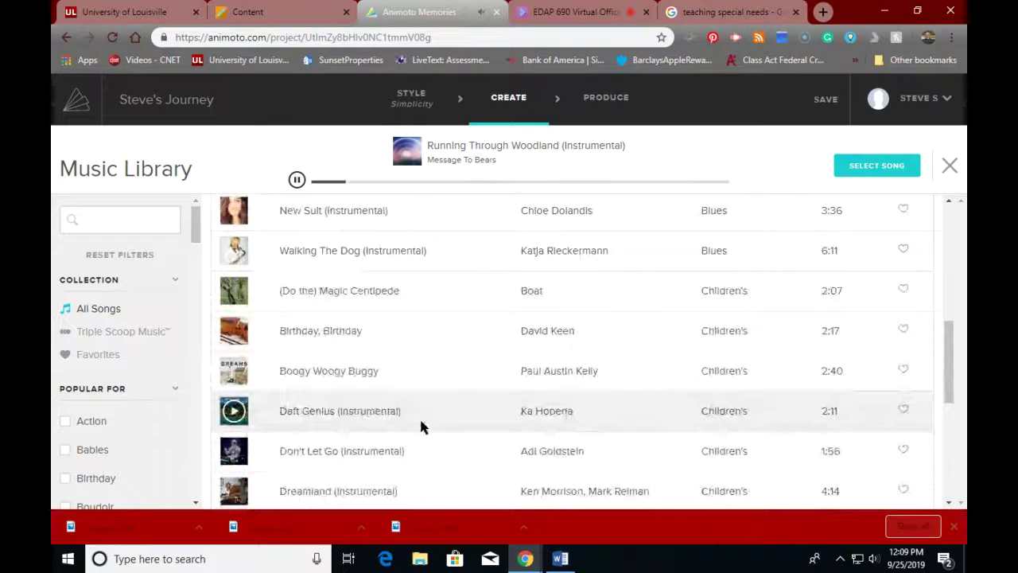
{"action": "scroll", "coordinate": [422, 426], "scroll_direction": "down", "scroll_amount": 1}
{"action": "scroll", "coordinate": [422, 427], "scroll_direction": "down", "scroll_amount": 1}
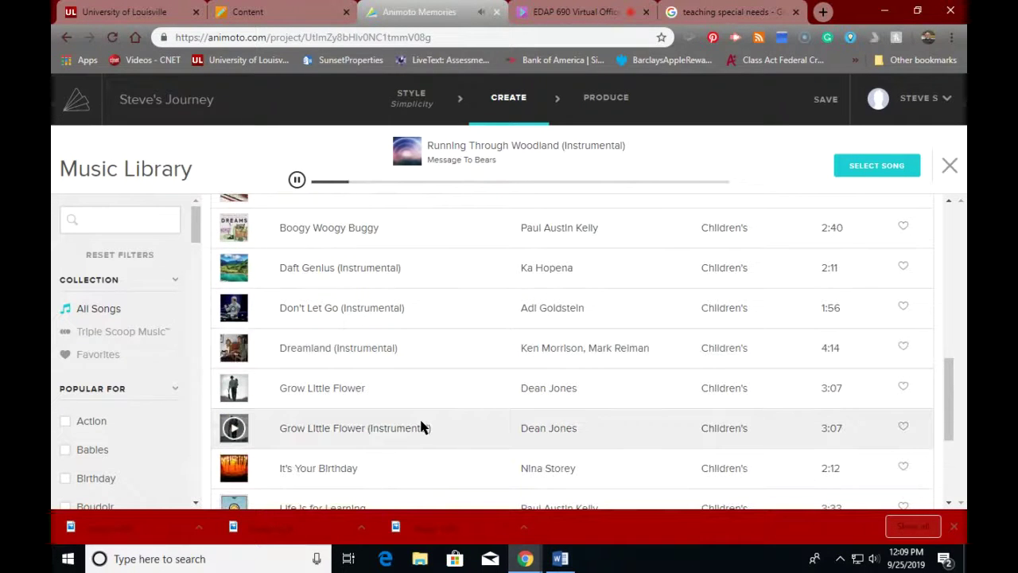
{"action": "scroll", "coordinate": [421, 427], "scroll_direction": "down", "scroll_amount": 3}
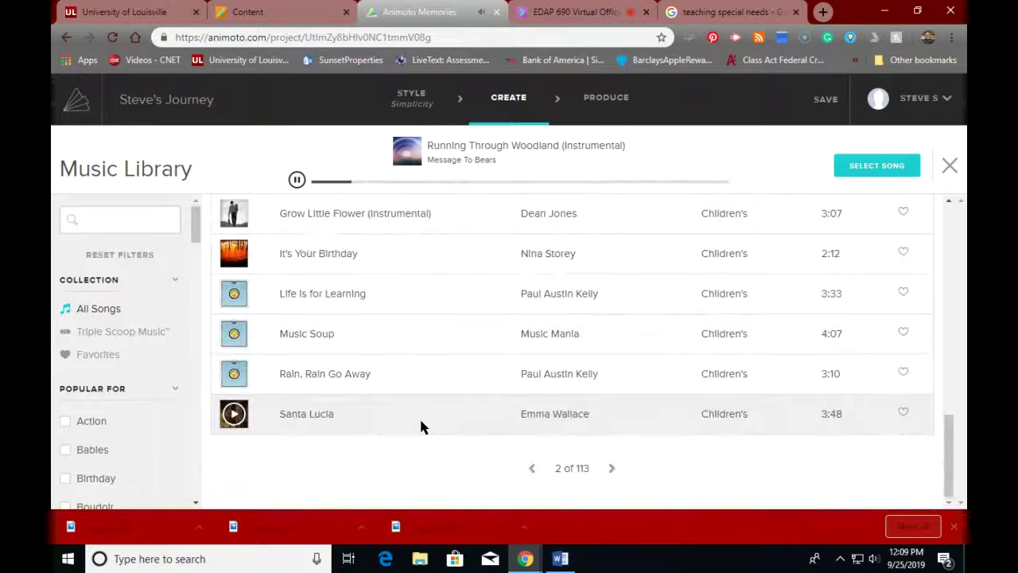
{"action": "scroll", "coordinate": [421, 427], "scroll_direction": "up", "scroll_amount": 1}
{"action": "scroll", "coordinate": [421, 427], "scroll_direction": "up", "scroll_amount": 2}
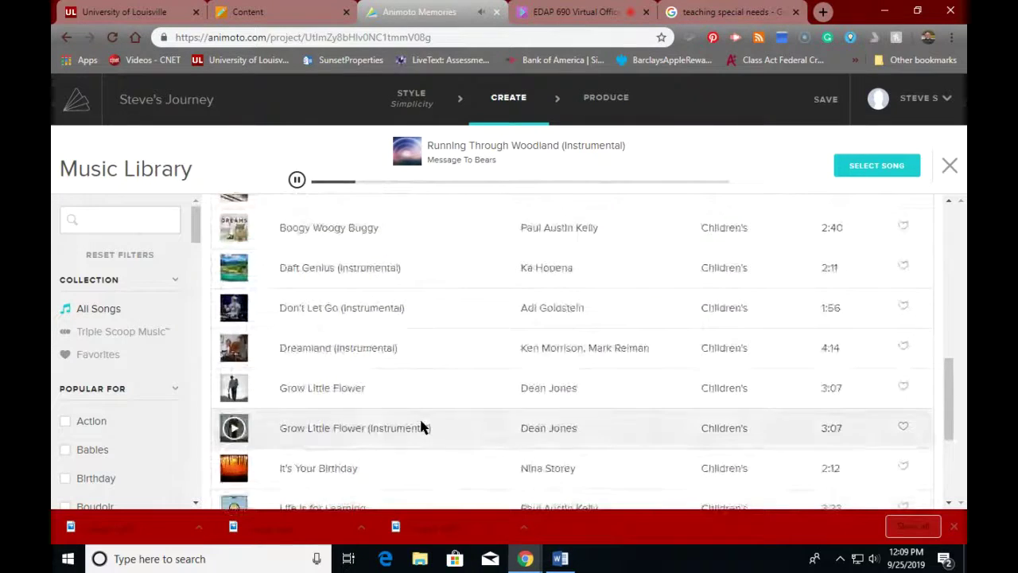
{"action": "scroll", "coordinate": [420, 421], "scroll_direction": "up", "scroll_amount": 3}
{"action": "scroll", "coordinate": [419, 416], "scroll_direction": "down", "scroll_amount": 1}
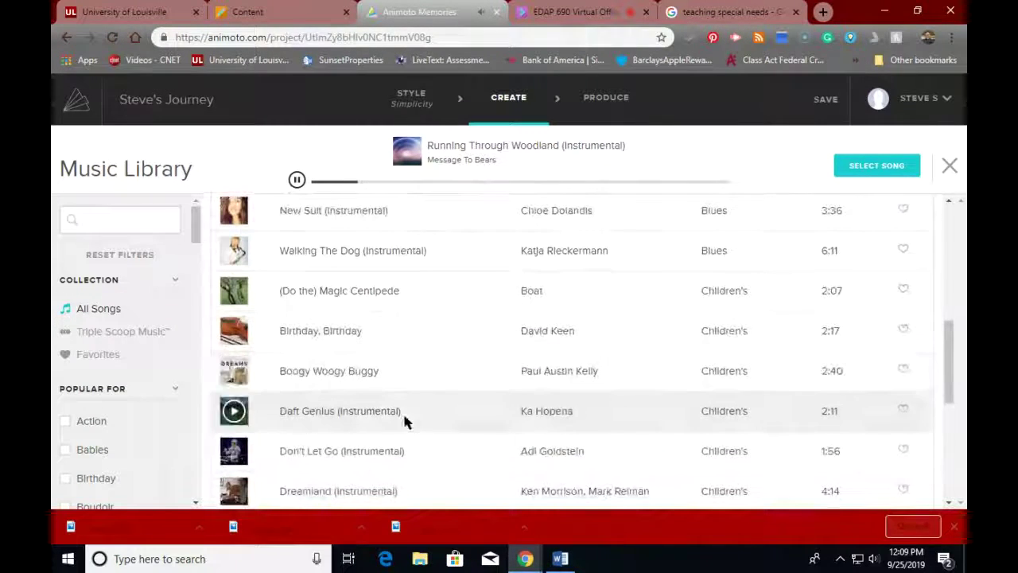
{"action": "left_click", "coordinate": [234, 371]}
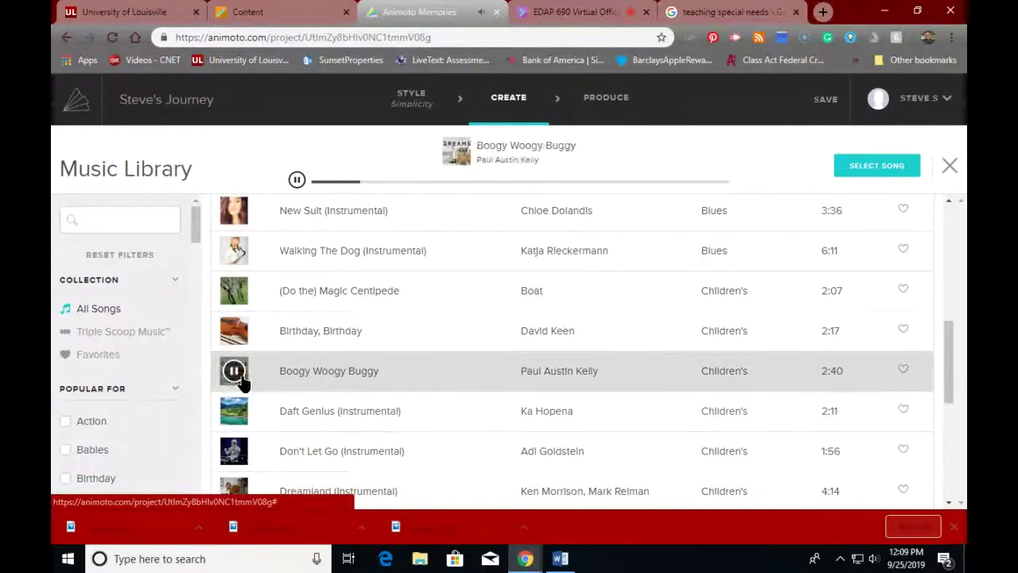
- Go to page 3 of the song list and preview the Children's song "Walking In Sunshine (Light Vocal)"
{"action": "scroll", "coordinate": [488, 442], "scroll_direction": "up", "scroll_amount": 3}
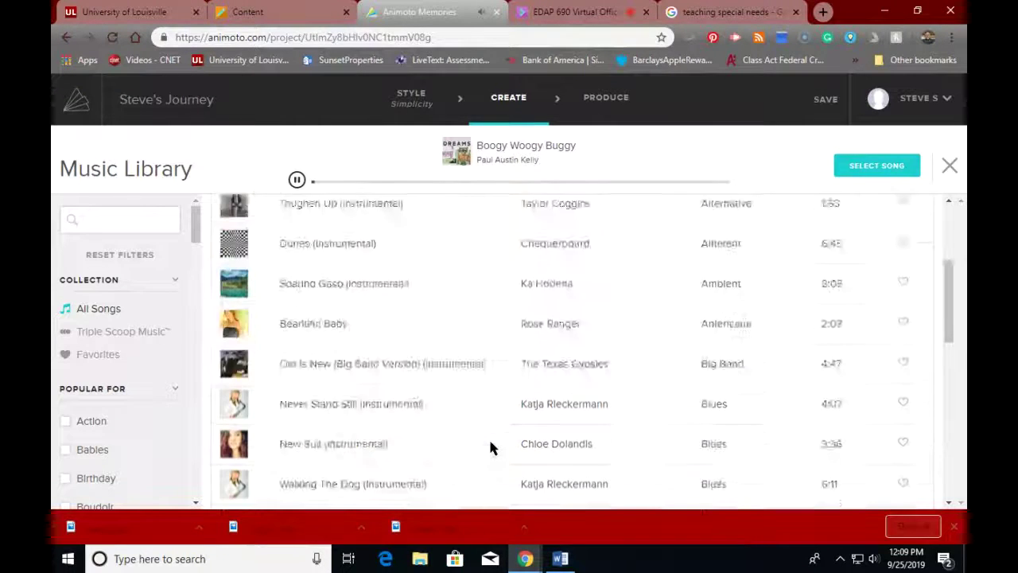
{"action": "scroll", "coordinate": [490, 447], "scroll_direction": "down", "scroll_amount": 4}
{"action": "scroll", "coordinate": [490, 448], "scroll_direction": "down", "scroll_amount": 4}
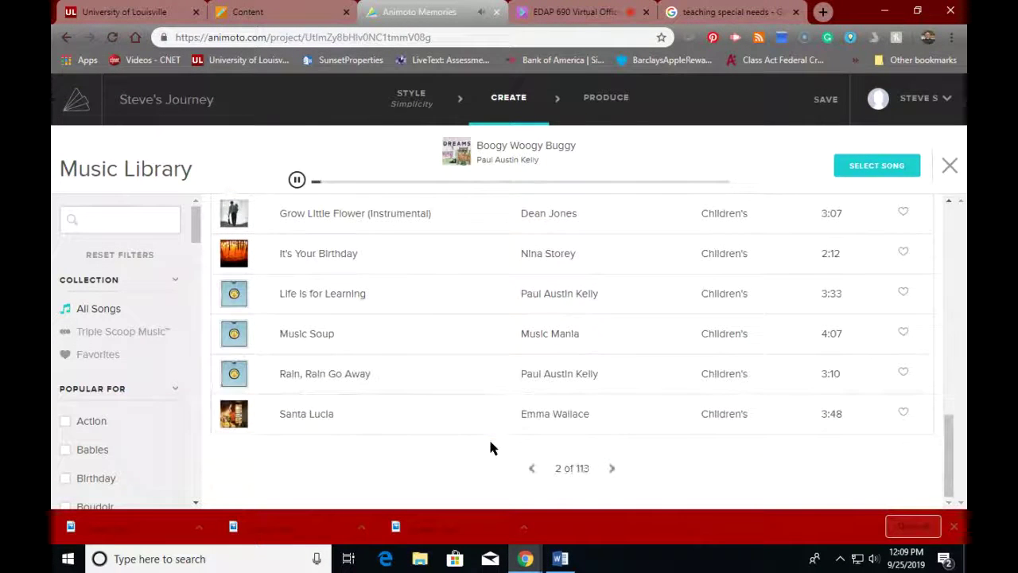
{"action": "left_click", "coordinate": [610, 470]}
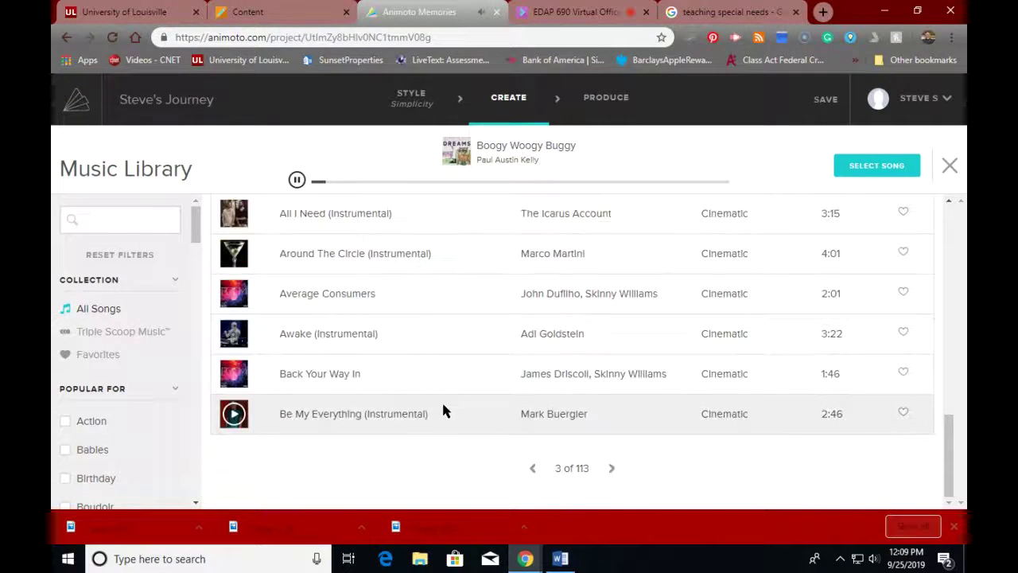
{"action": "scroll", "coordinate": [442, 411], "scroll_direction": "up", "scroll_amount": 4}
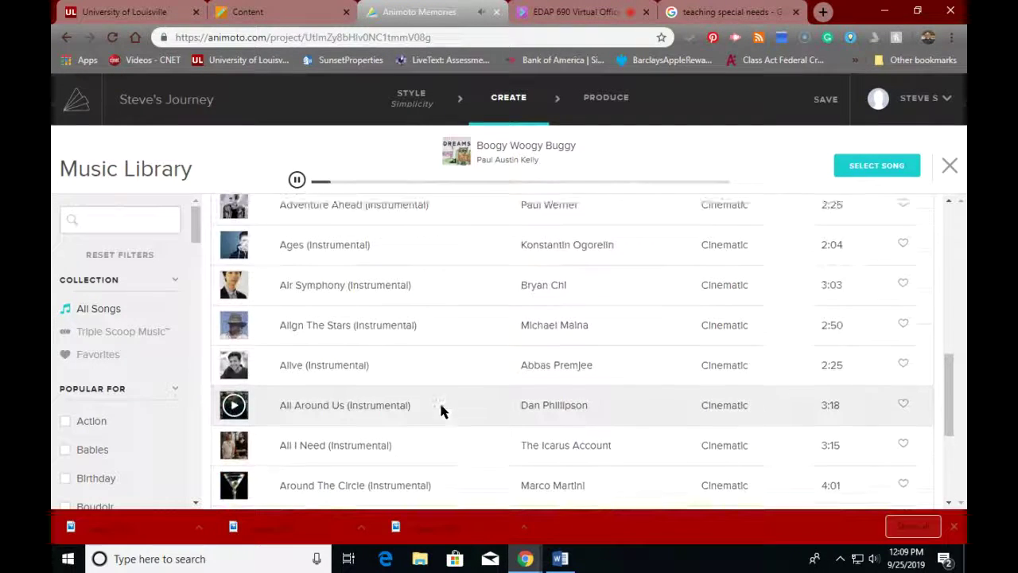
{"action": "scroll", "coordinate": [442, 411], "scroll_direction": "up", "scroll_amount": 4}
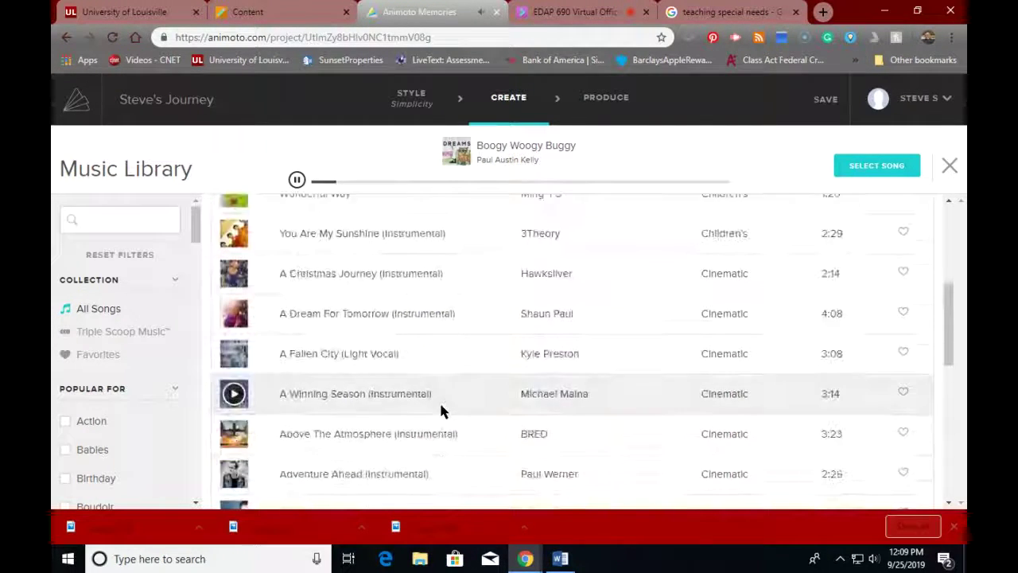
{"action": "scroll", "coordinate": [442, 411], "scroll_direction": "up", "scroll_amount": 3}
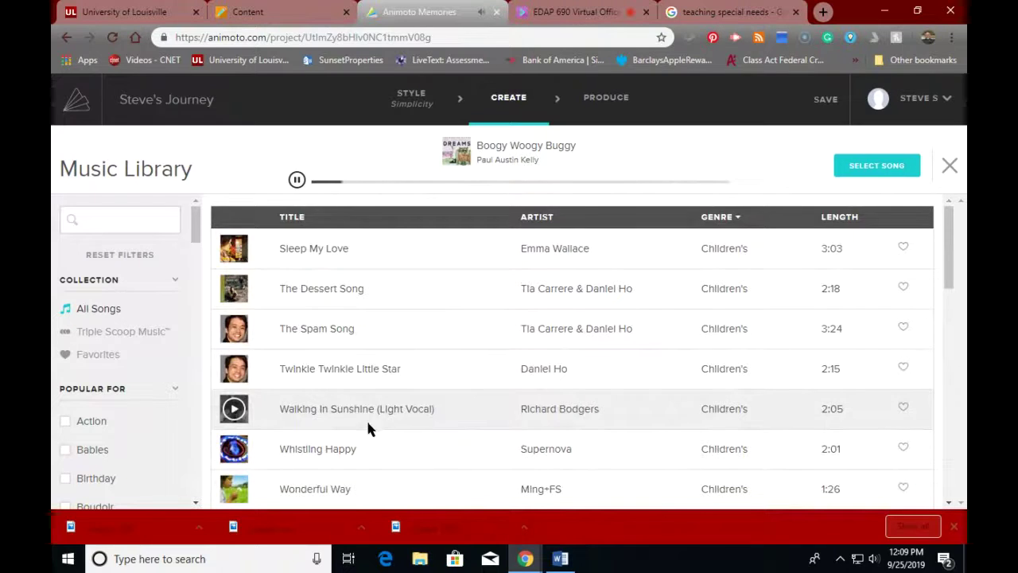
{"action": "scroll", "coordinate": [368, 425], "scroll_direction": "down", "scroll_amount": 2}
{"action": "scroll", "coordinate": [368, 422], "scroll_direction": "up", "scroll_amount": 1}
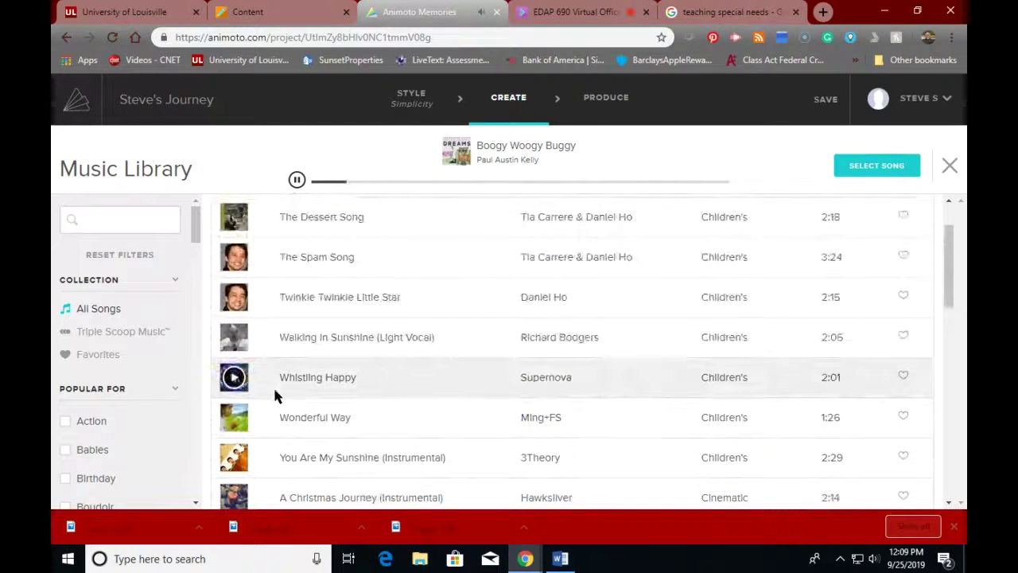
{"action": "left_click", "coordinate": [232, 339]}
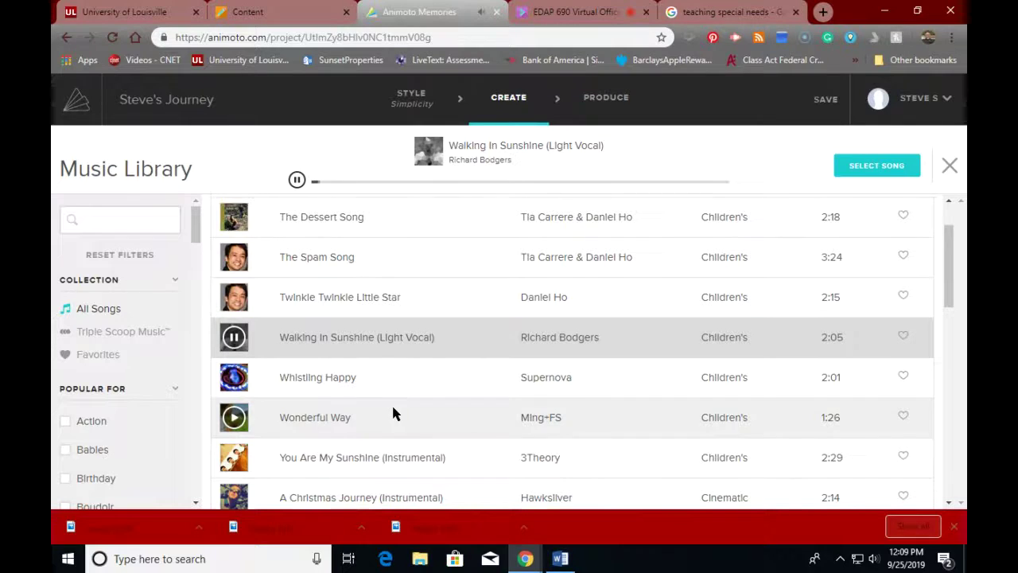
- Preview the Children's song "Wonderful Way" and pause its playback
{"action": "scroll", "coordinate": [393, 410], "scroll_direction": "down", "scroll_amount": 2}
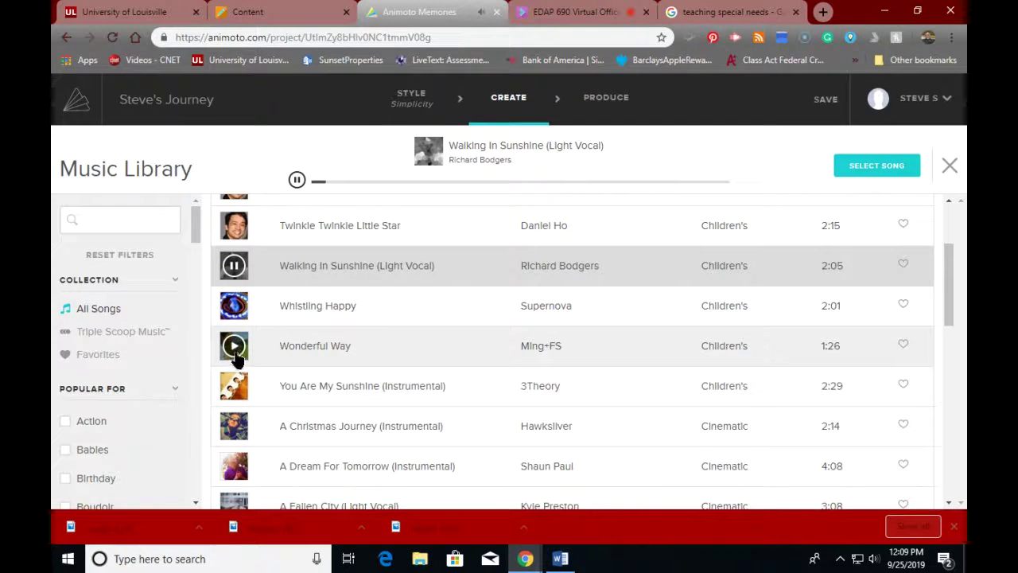
{"action": "left_click", "coordinate": [236, 355]}
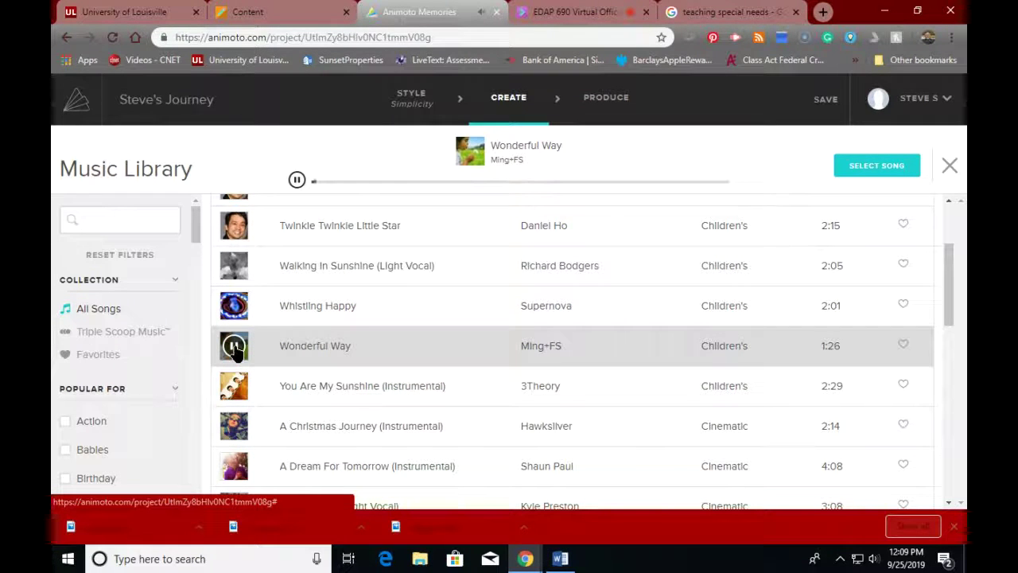
{"action": "left_click", "coordinate": [235, 352]}
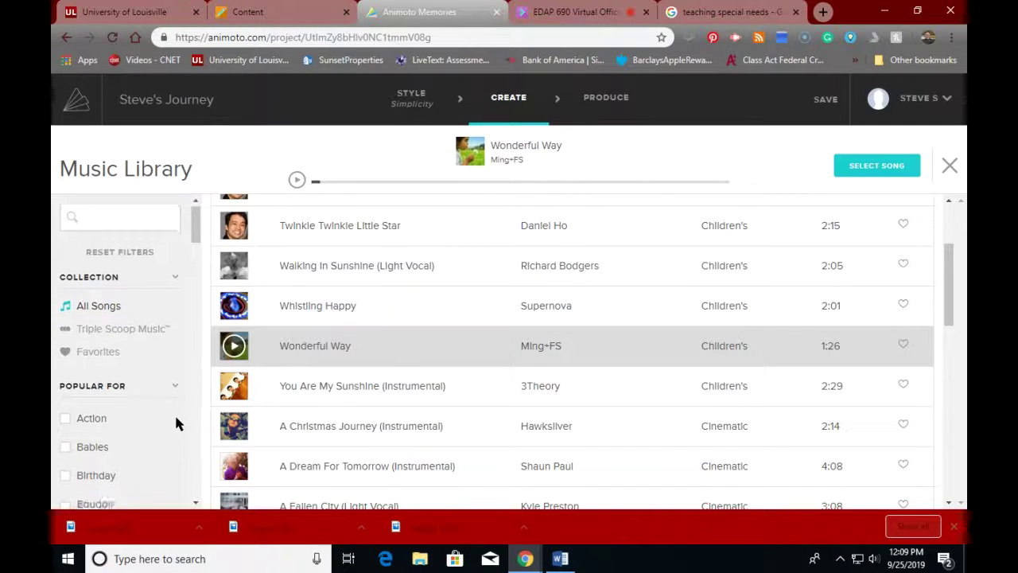
- Filter the music library to songs popular for Education and preview "Bass My Brain"
{"action": "scroll", "coordinate": [174, 413], "scroll_direction": "down", "scroll_amount": 2}
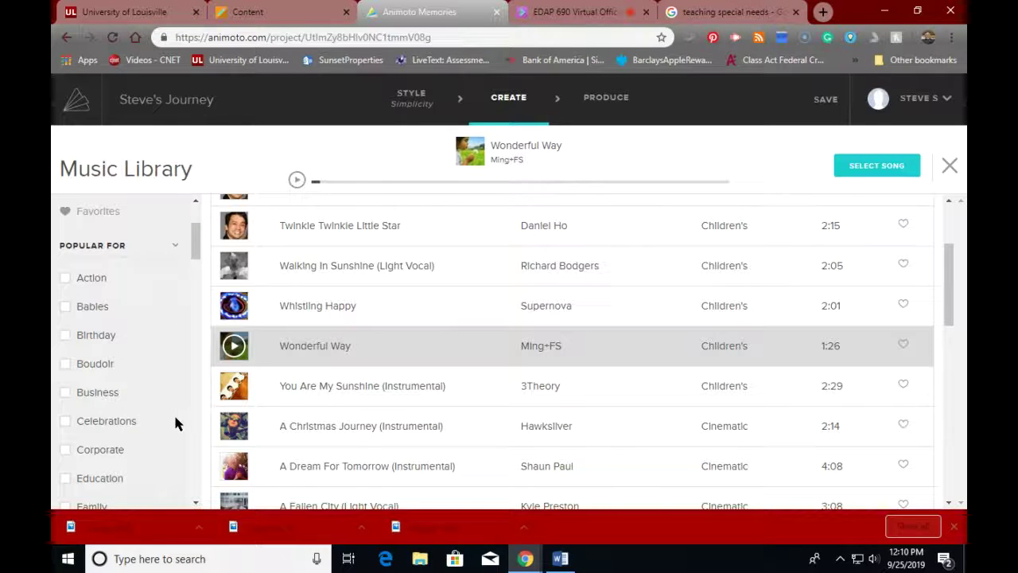
{"action": "scroll", "coordinate": [176, 422], "scroll_direction": "down", "scroll_amount": 1}
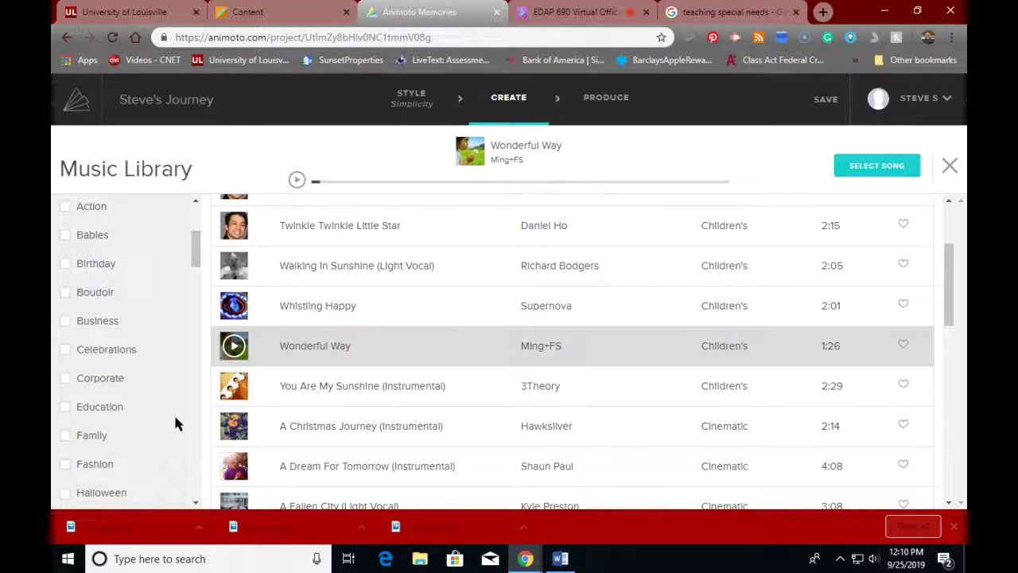
{"action": "left_click", "coordinate": [64, 407]}
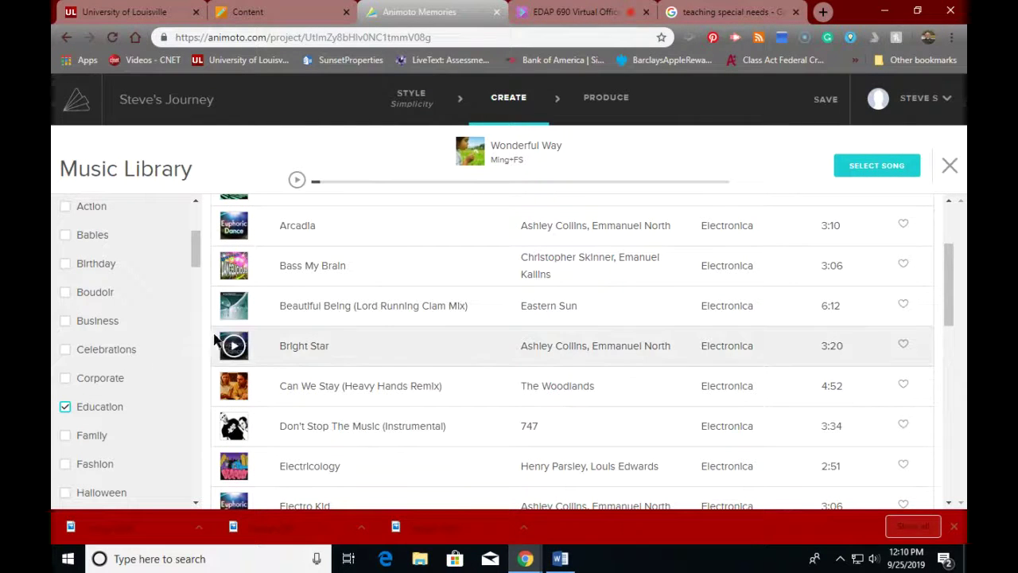
{"action": "mouse_move", "coordinate": [229, 310]}
{"action": "left_click", "coordinate": [232, 267]}
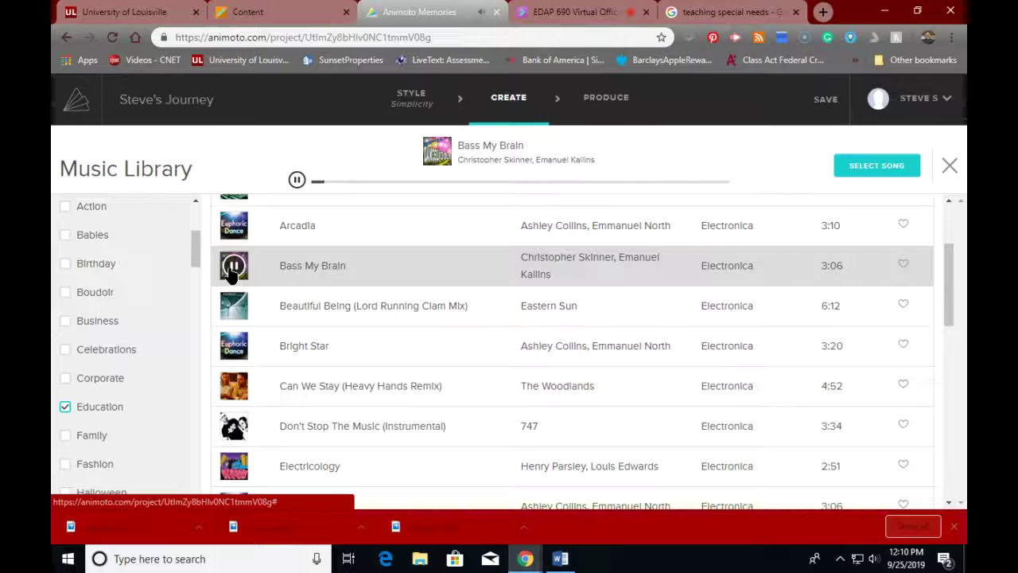
- Preview the Education songs "Bright Star" and "Don't Stop The Music (Instrumental)", pausing the second one's playback
{"action": "left_click", "coordinate": [233, 348]}
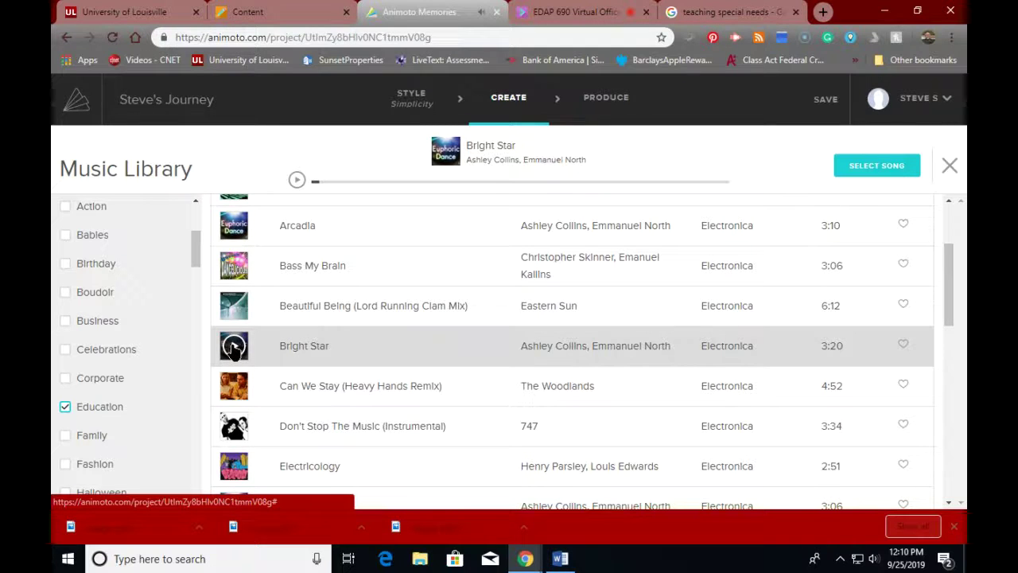
{"action": "left_click", "coordinate": [233, 427]}
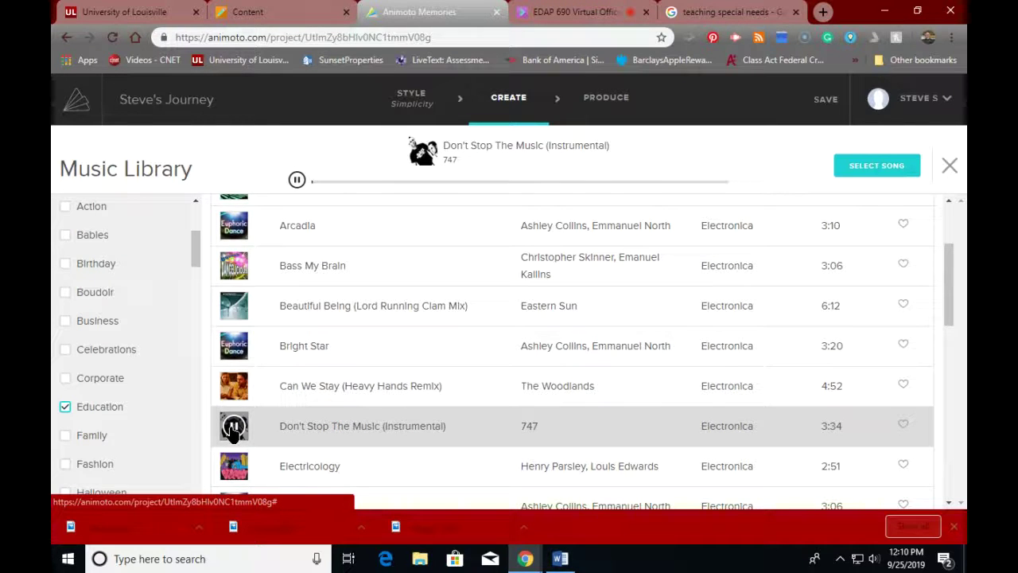
{"action": "left_click", "coordinate": [233, 427]}
- Preview the Electronica song "Love Your Life" further down the library and select it as the video's song
{"action": "scroll", "coordinate": [232, 428], "scroll_direction": "down", "scroll_amount": 3}
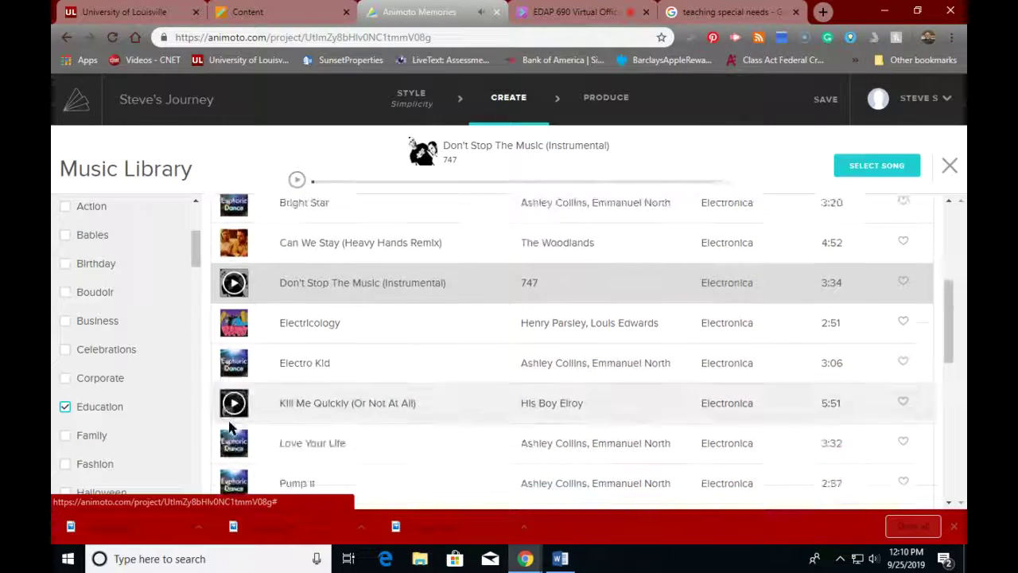
{"action": "scroll", "coordinate": [231, 427], "scroll_direction": "down", "scroll_amount": 3}
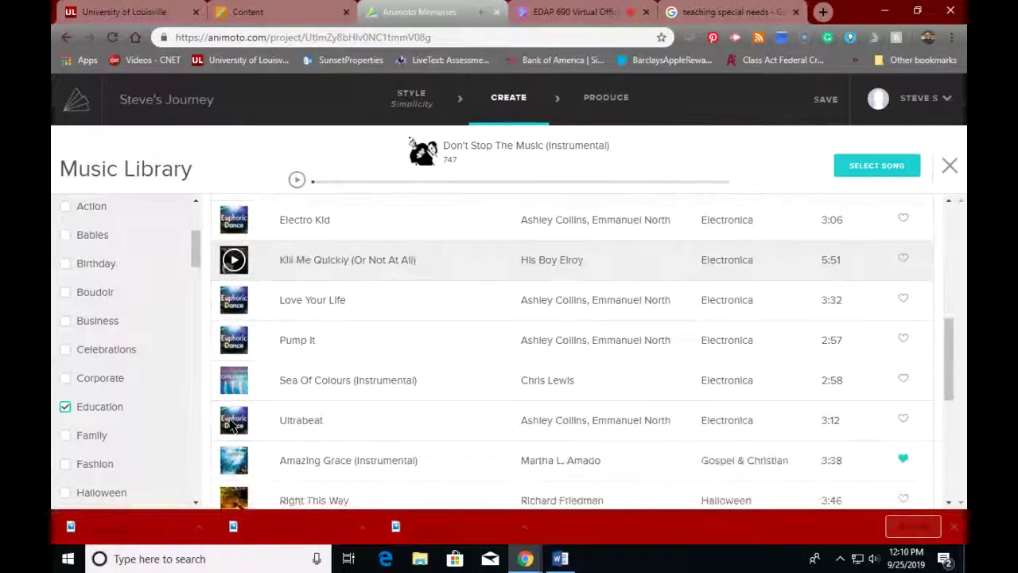
{"action": "scroll", "coordinate": [231, 362], "scroll_direction": "down", "scroll_amount": 2}
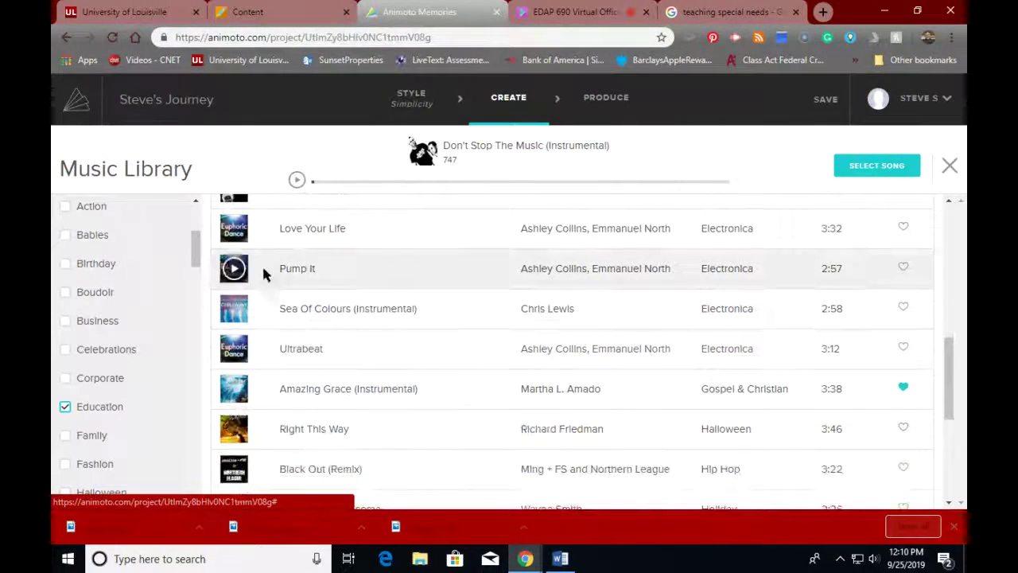
{"action": "left_click", "coordinate": [233, 229]}
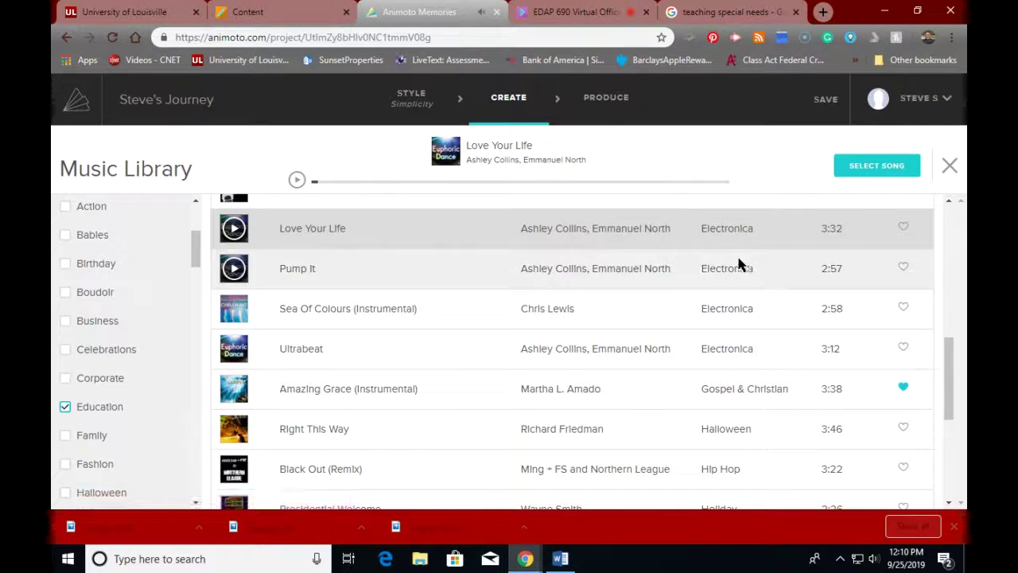
{"action": "left_click", "coordinate": [841, 167]}
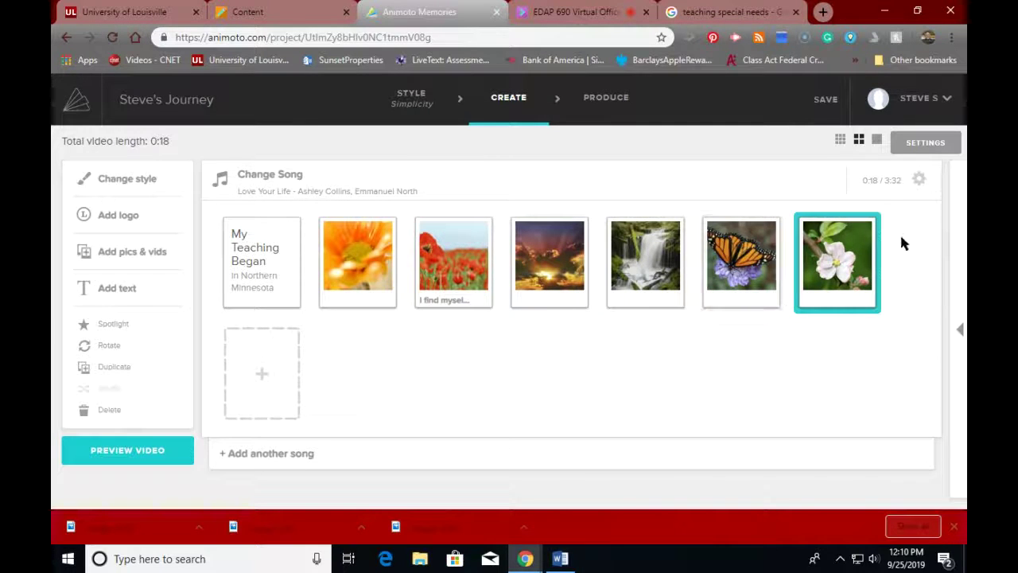
- Trim the beginning of the song to a 2:44 length, turn on automatic image pacing and save
{"action": "left_click", "coordinate": [920, 183]}
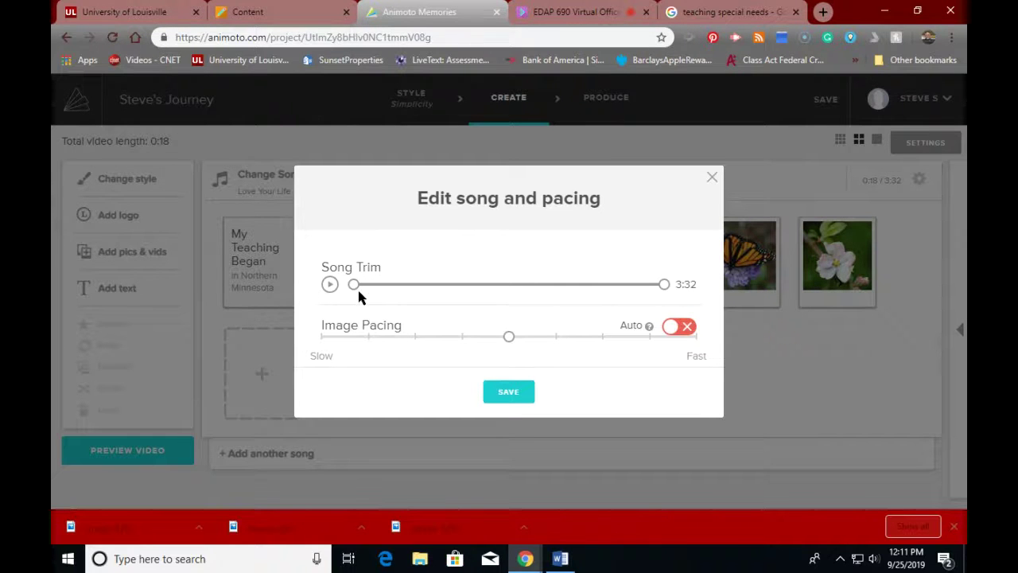
{"action": "left_click_drag", "start_coordinate": [355, 289], "coordinate": [442, 288]}
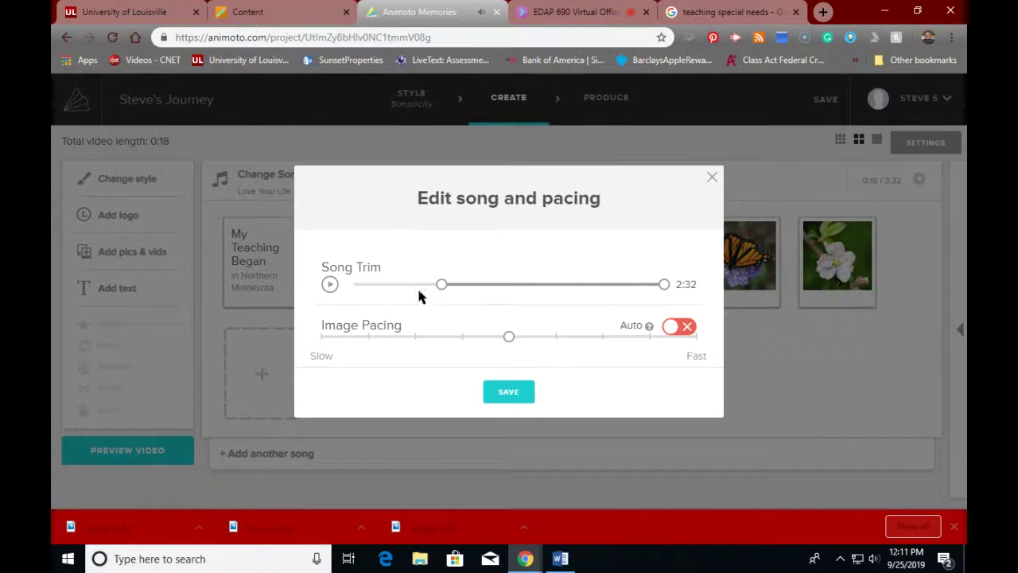
{"action": "left_click_drag", "start_coordinate": [440, 294], "coordinate": [338, 285]}
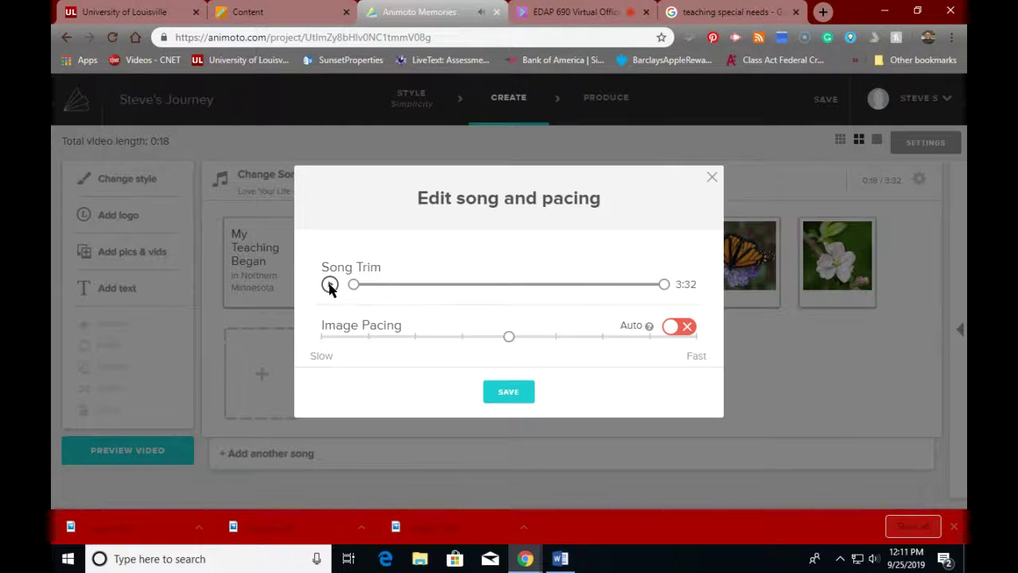
{"action": "left_click_drag", "start_coordinate": [354, 288], "coordinate": [423, 290]}
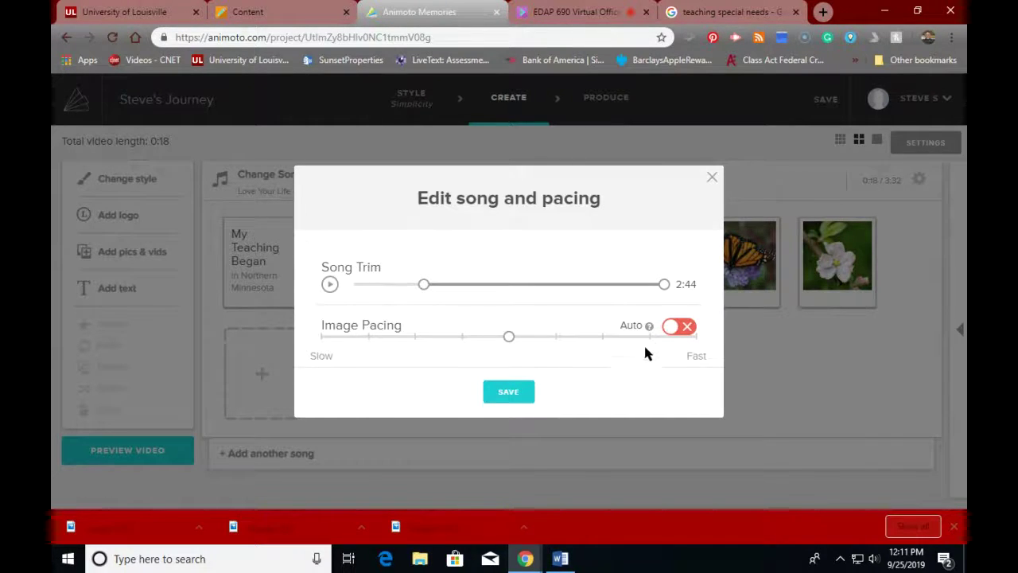
{"action": "left_click", "coordinate": [683, 328]}
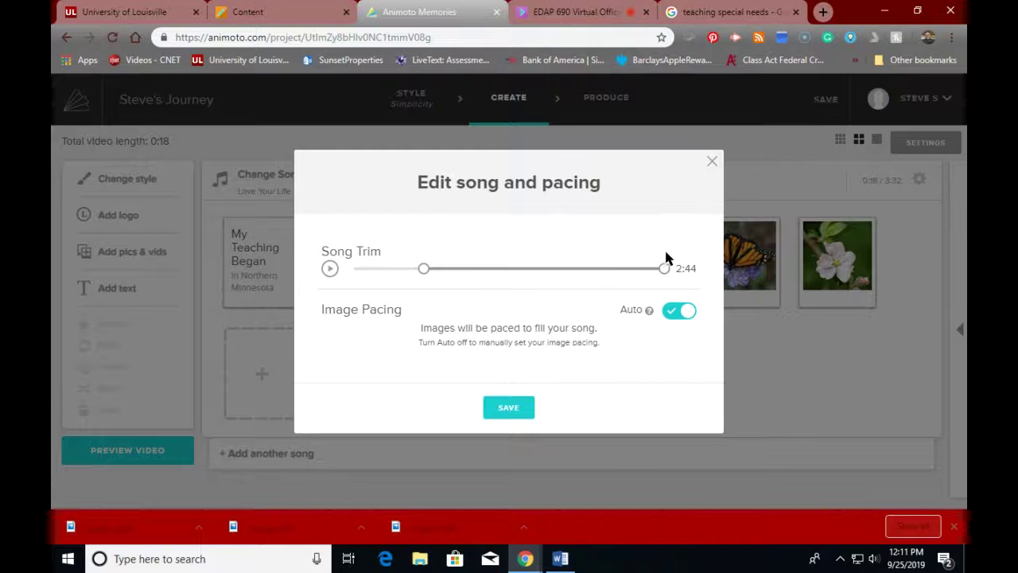
{"action": "left_click", "coordinate": [504, 413]}
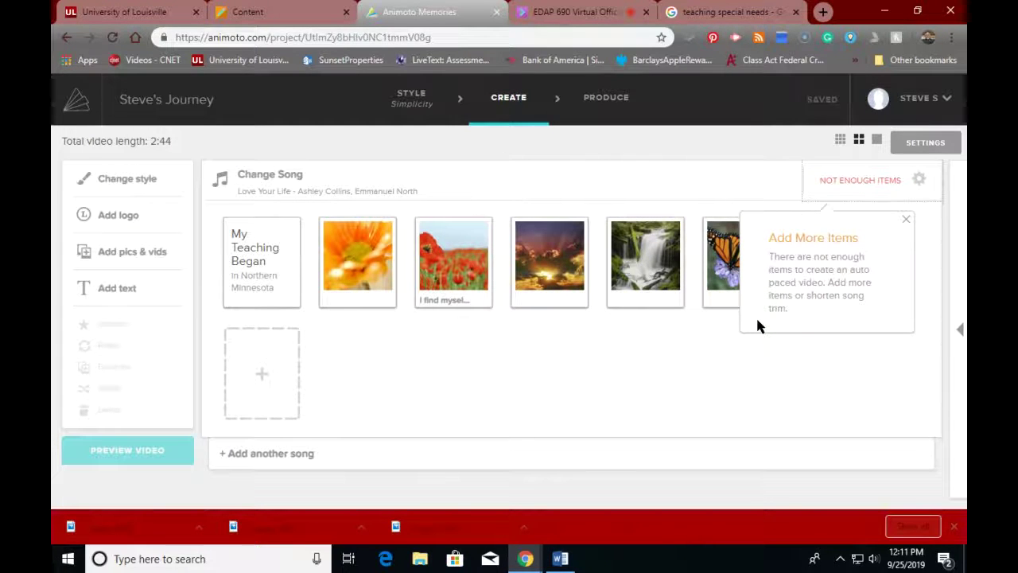
- Turn off automatic image pacing for the song and save the pacing settings
{"action": "left_click", "coordinate": [869, 185]}
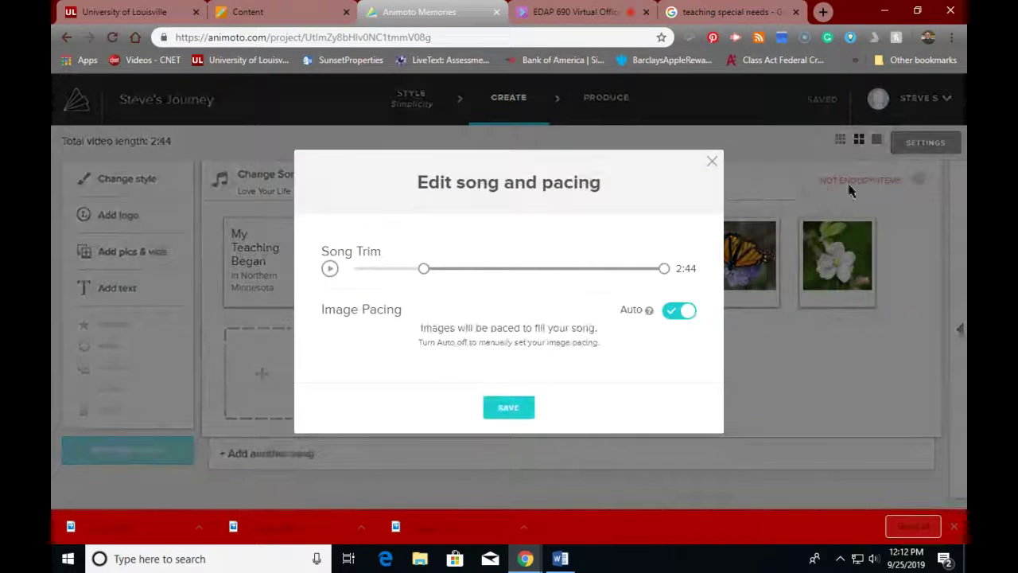
{"action": "left_click", "coordinate": [672, 314]}
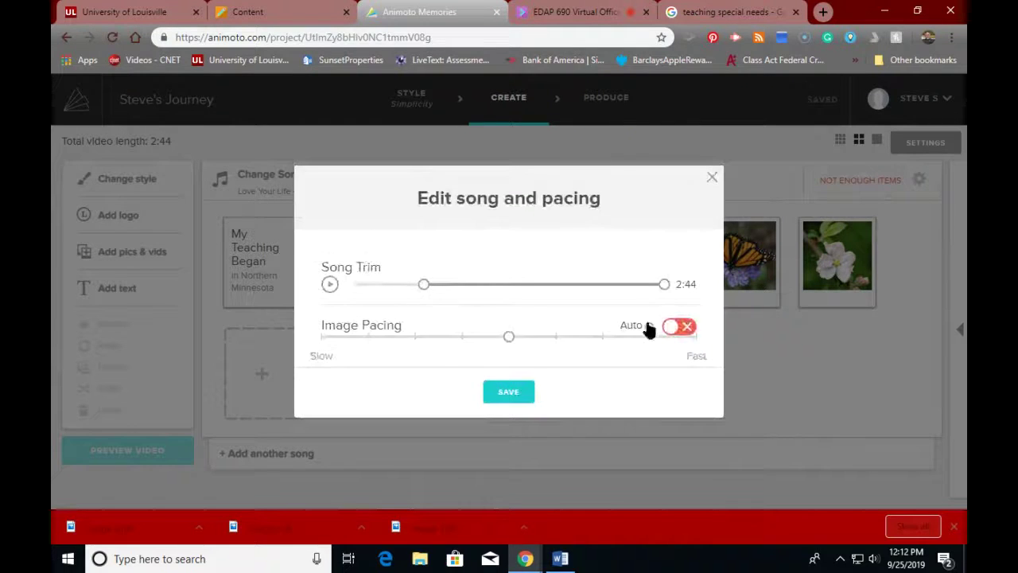
{"action": "left_click", "coordinate": [490, 393]}
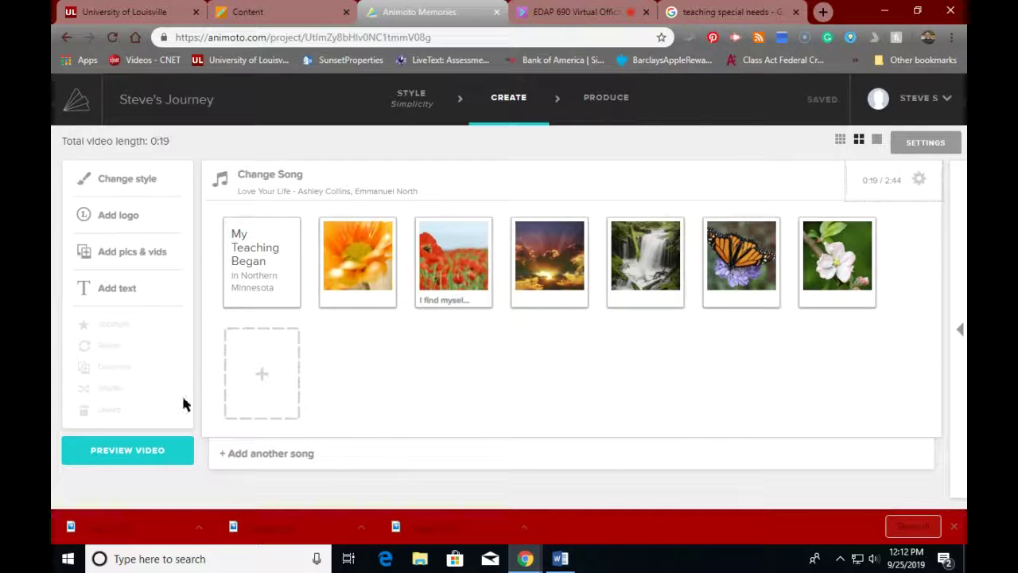
- Start a preview of the video, proceed to production and produce it with 720p quality added
{"action": "left_click", "coordinate": [83, 455]}
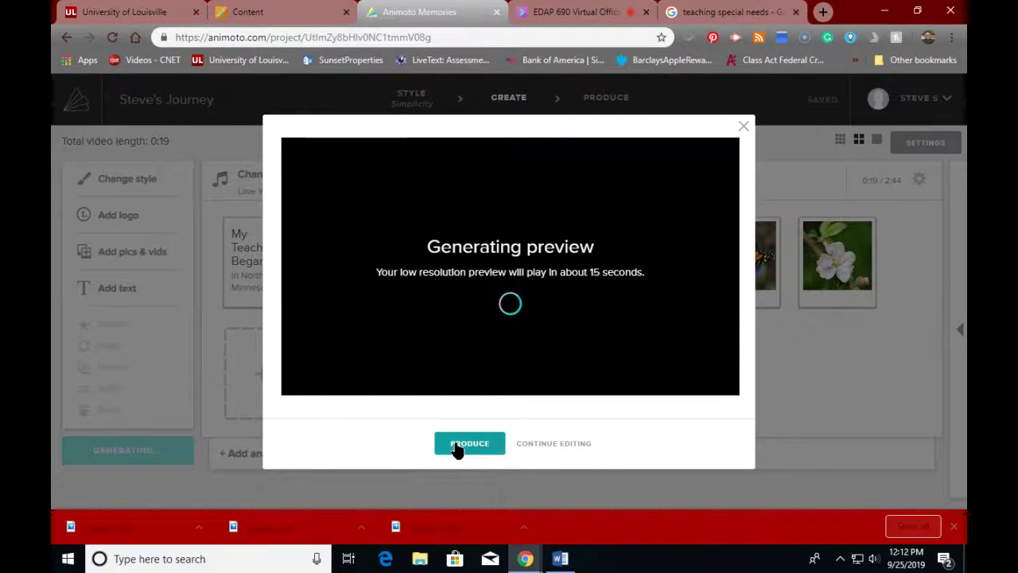
{"action": "left_click", "coordinate": [458, 447]}
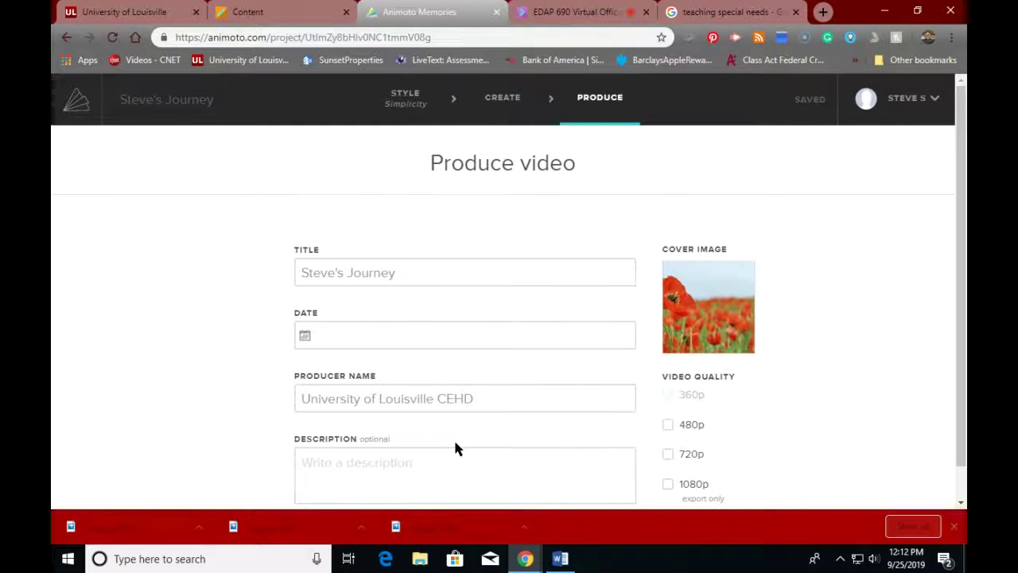
{"action": "scroll", "coordinate": [470, 314], "scroll_direction": "down", "scroll_amount": 1}
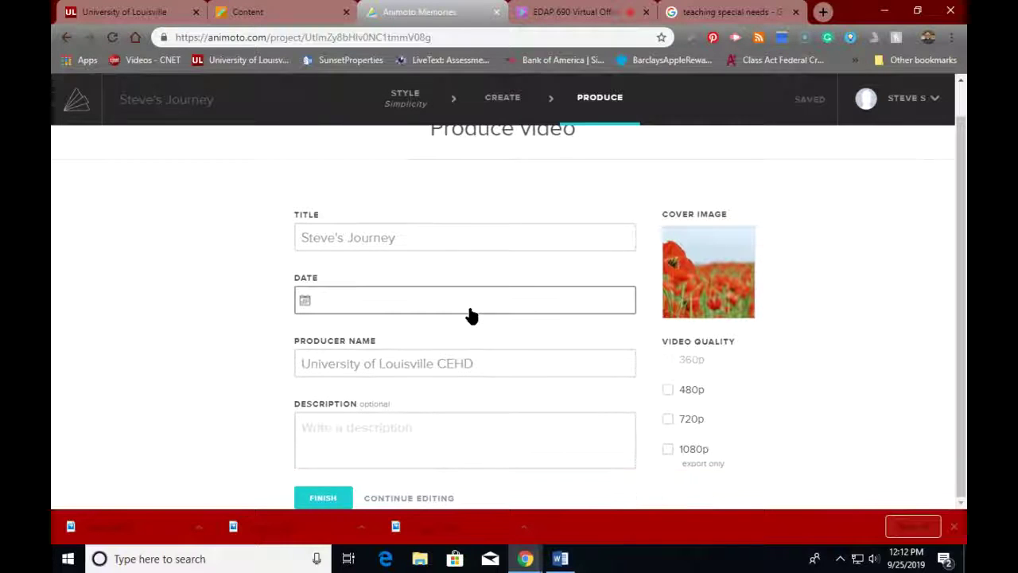
{"action": "left_click", "coordinate": [668, 420]}
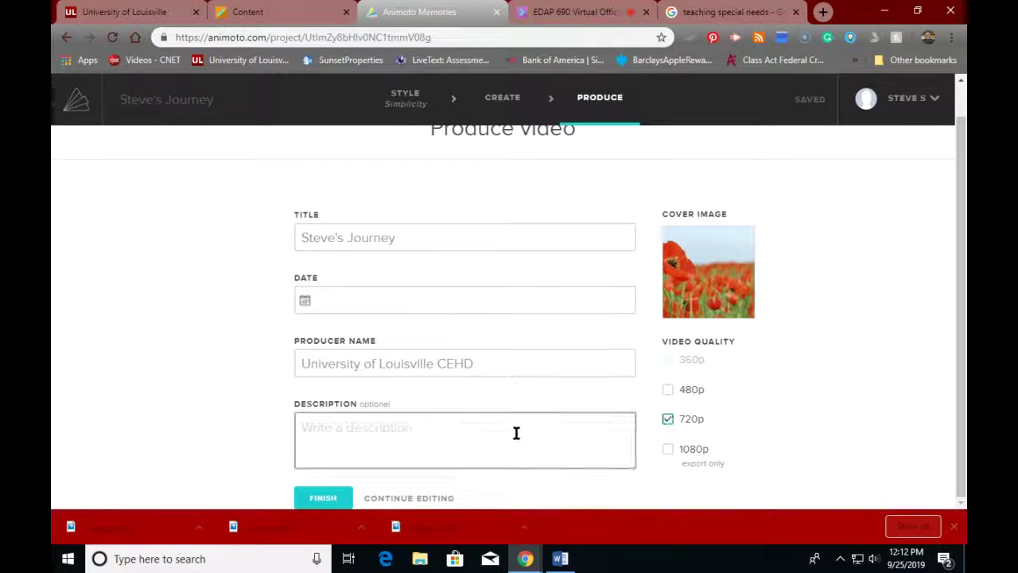
{"action": "left_click", "coordinate": [312, 499]}
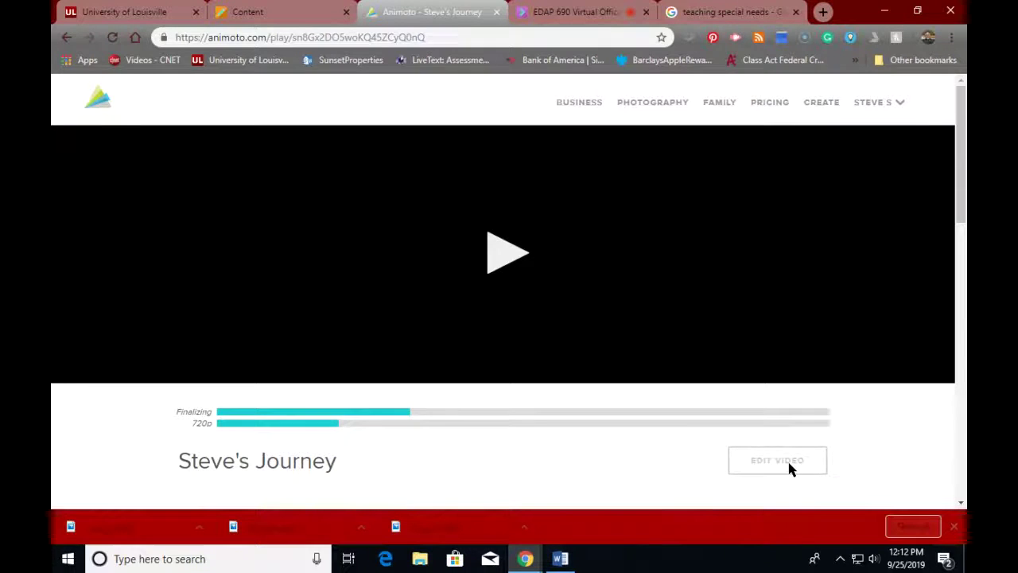
- Look over the produced video's sharing page, play the video and pause it at the captioned poppy photo
{"action": "scroll", "coordinate": [692, 481], "scroll_direction": "down", "scroll_amount": 6}
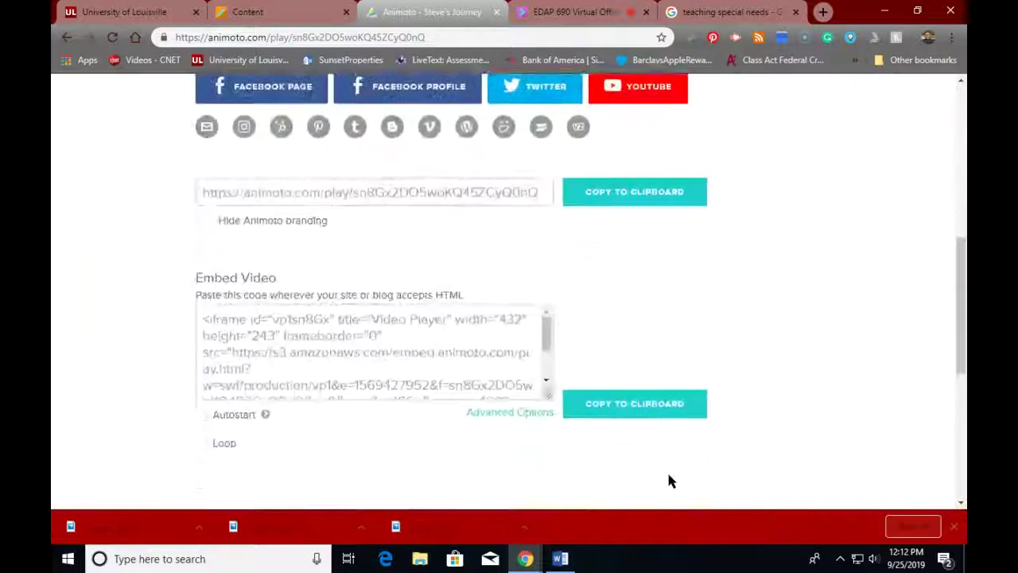
{"action": "scroll", "coordinate": [671, 481], "scroll_direction": "up", "scroll_amount": 3}
{"action": "scroll", "coordinate": [671, 482], "scroll_direction": "up", "scroll_amount": 3}
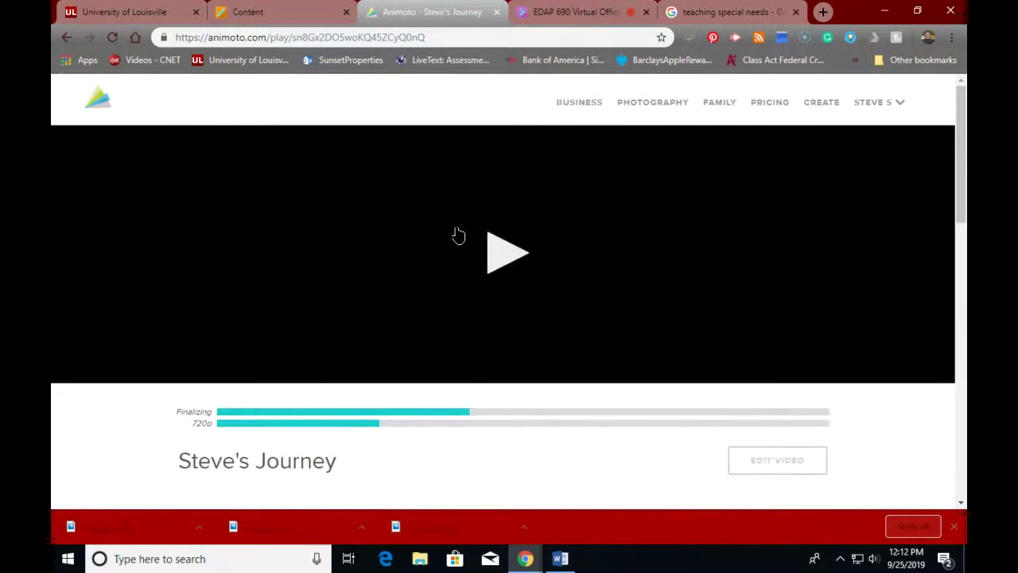
{"action": "left_click", "coordinate": [498, 261]}
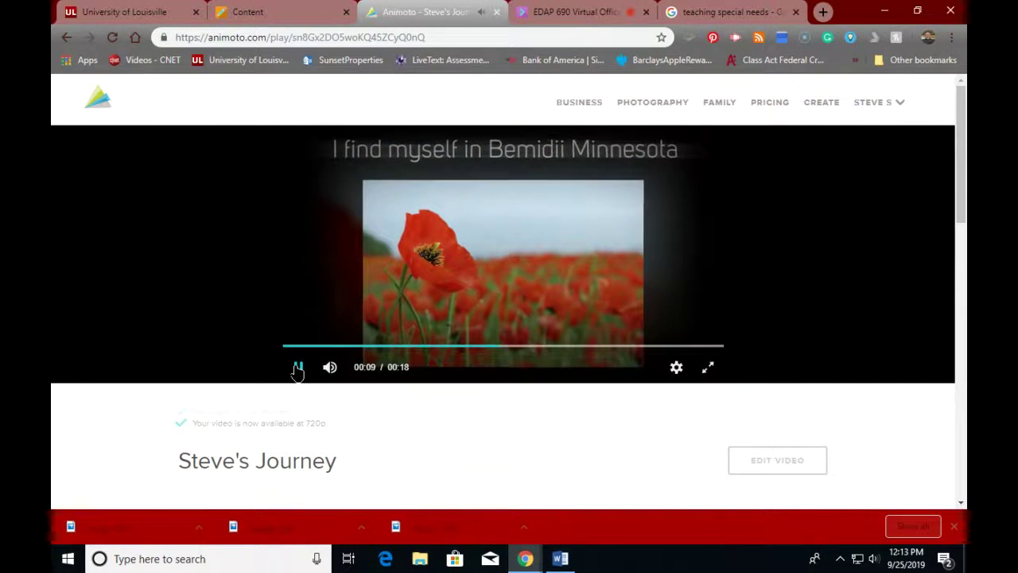
{"action": "left_click", "coordinate": [298, 368]}
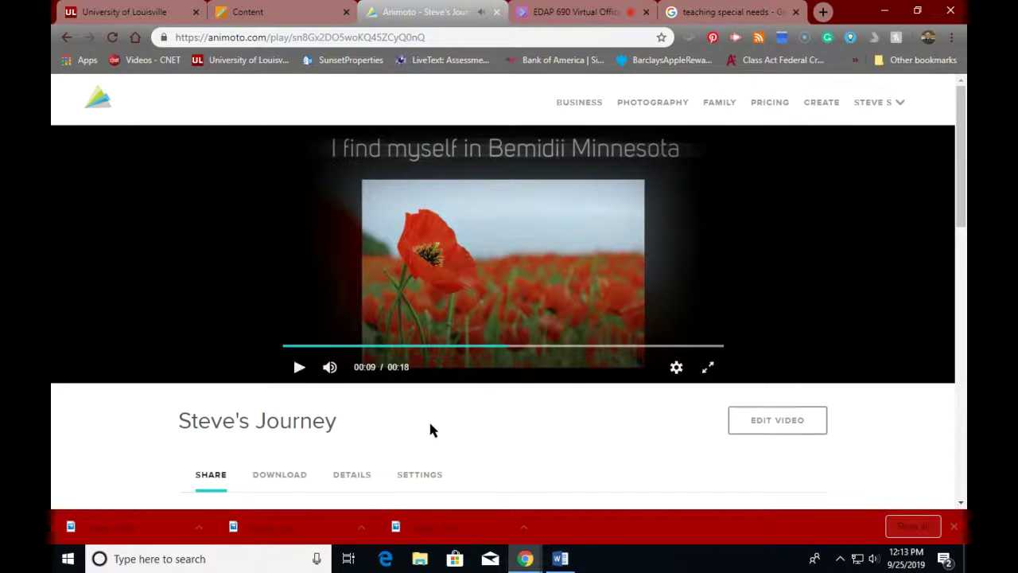
- Hide the Animoto branding on the video's share link
{"action": "scroll", "coordinate": [488, 432], "scroll_direction": "down", "scroll_amount": 1}
{"action": "scroll", "coordinate": [488, 432], "scroll_direction": "down", "scroll_amount": 3}
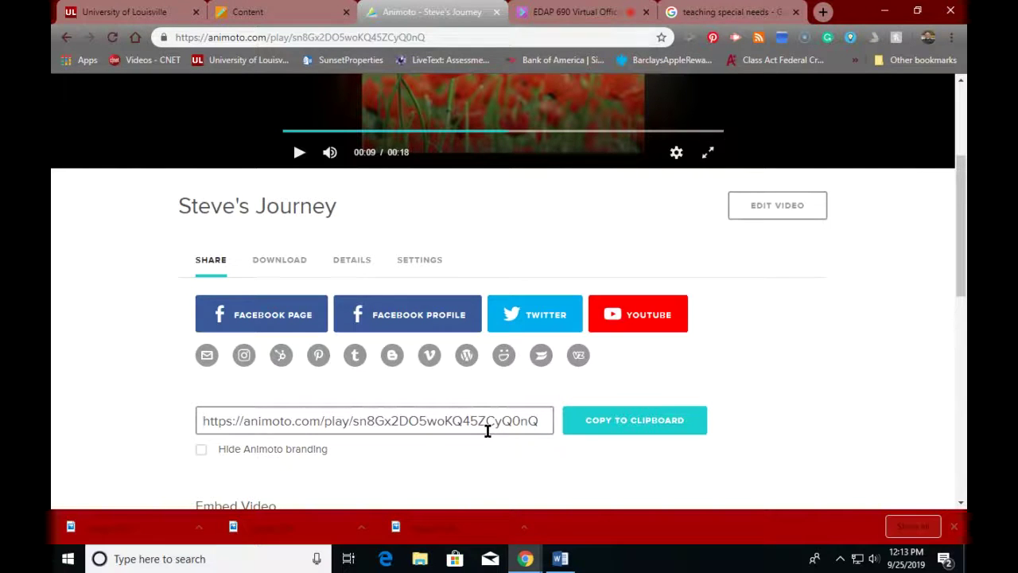
{"action": "left_click", "coordinate": [201, 450]}
- Review the video's HTML embed code and copy it to the clipboard
{"action": "scroll", "coordinate": [404, 470], "scroll_direction": "down", "scroll_amount": 3}
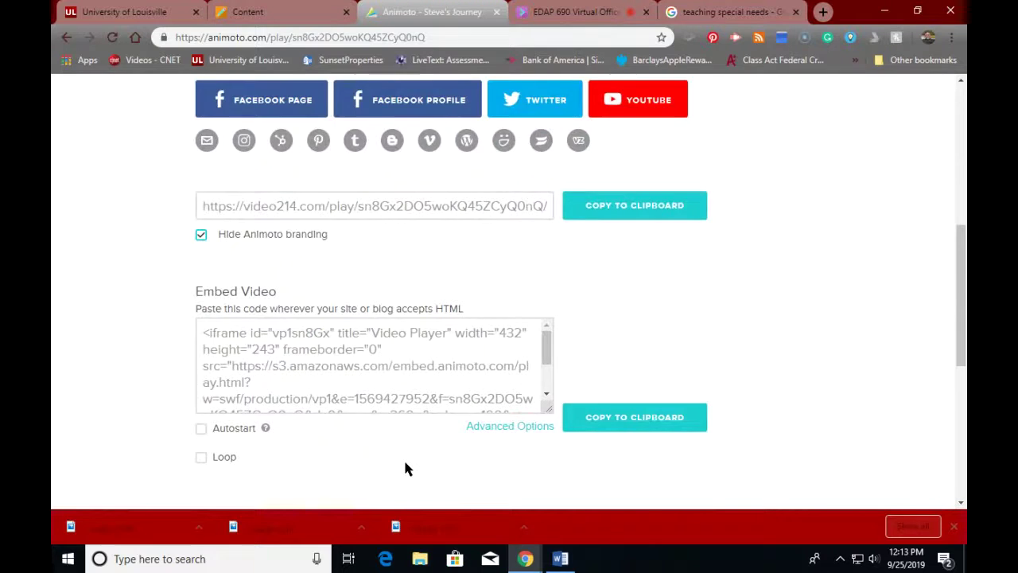
{"action": "scroll", "coordinate": [405, 464], "scroll_direction": "up", "scroll_amount": 2}
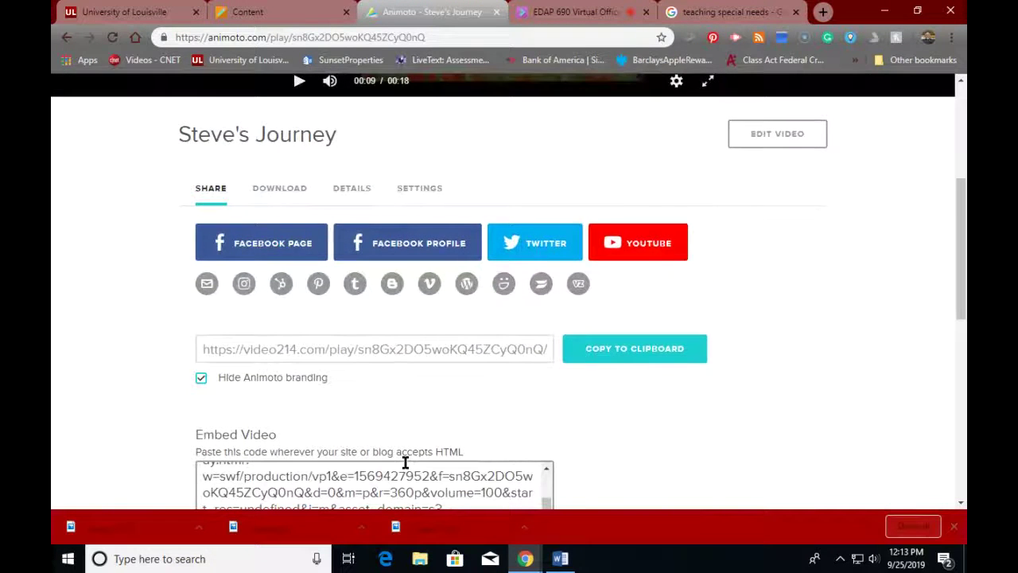
{"action": "scroll", "coordinate": [390, 454], "scroll_direction": "down", "scroll_amount": 1}
{"action": "scroll", "coordinate": [366, 441], "scroll_direction": "down", "scroll_amount": 1}
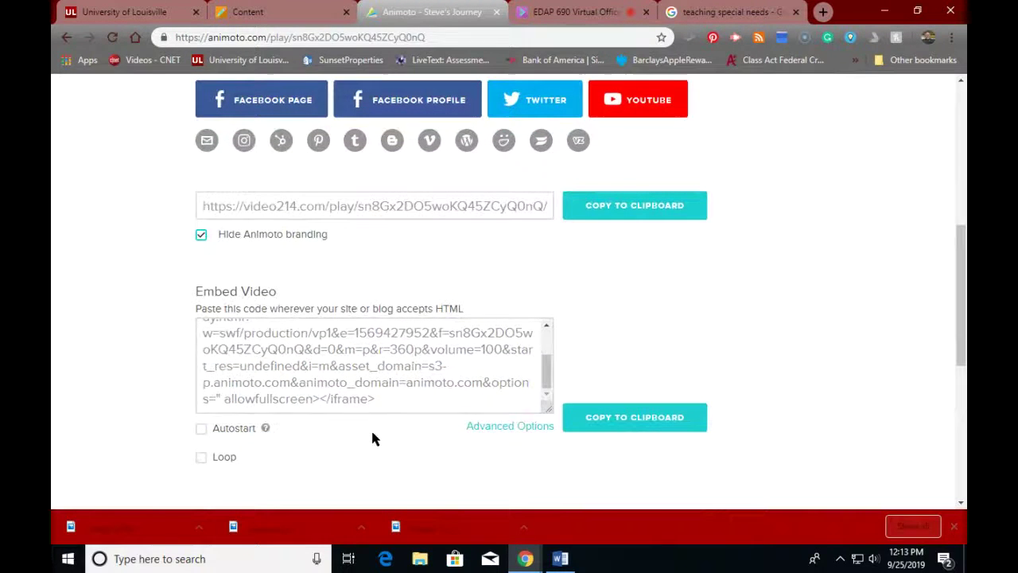
{"action": "left_click", "coordinate": [387, 366]}
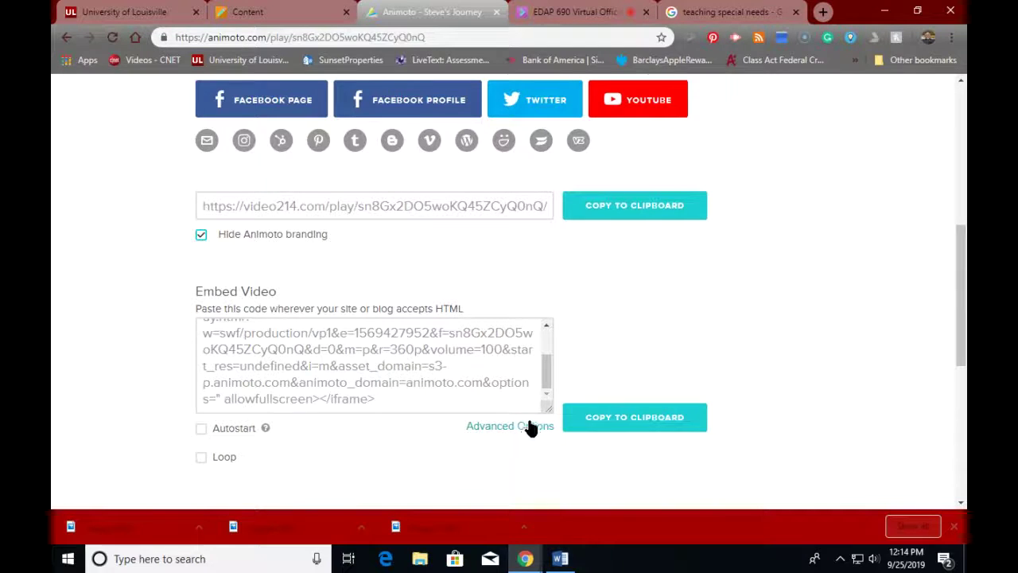
{"action": "left_click", "coordinate": [579, 420]}
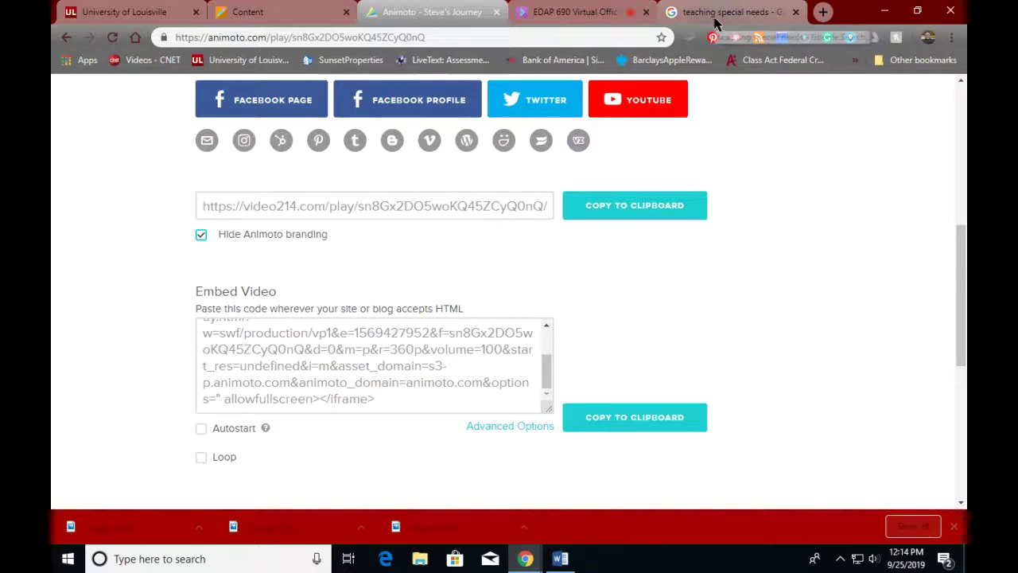
- Try to load pbworks.com in the browser tab that holds the image search results
{"action": "left_click", "coordinate": [737, 13]}
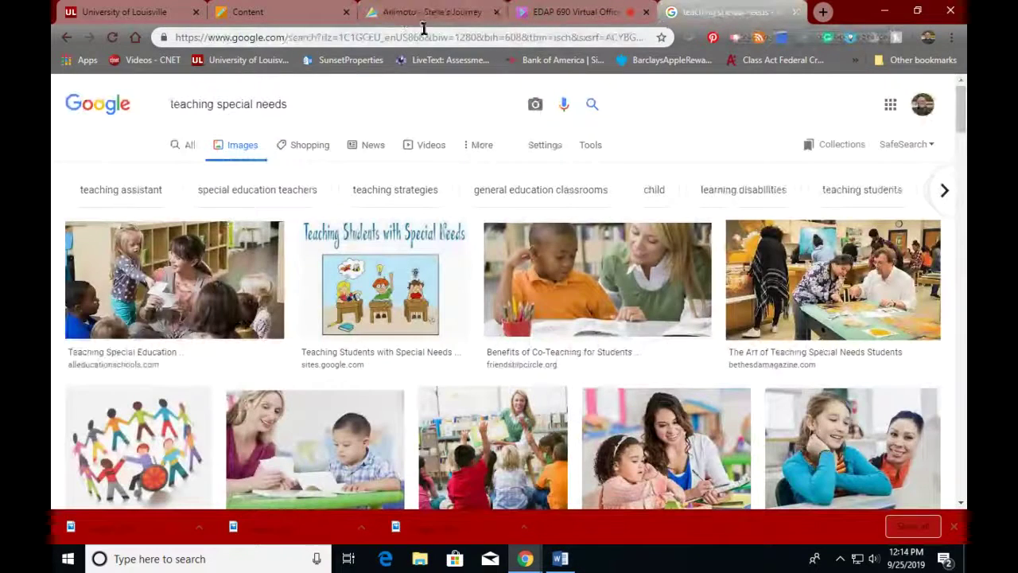
{"action": "left_click", "coordinate": [428, 37]}
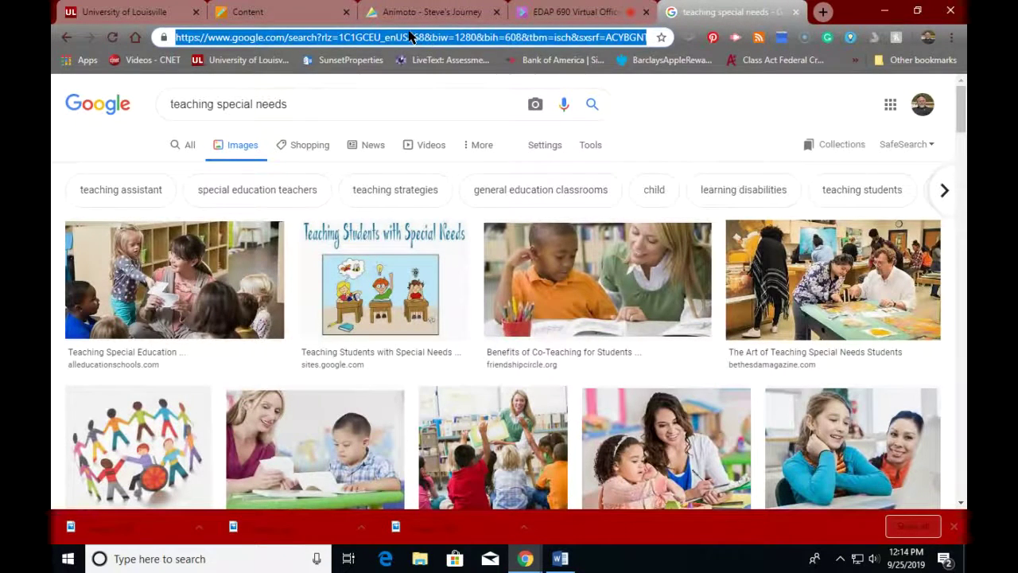
{"action": "type", "text": "pb"}
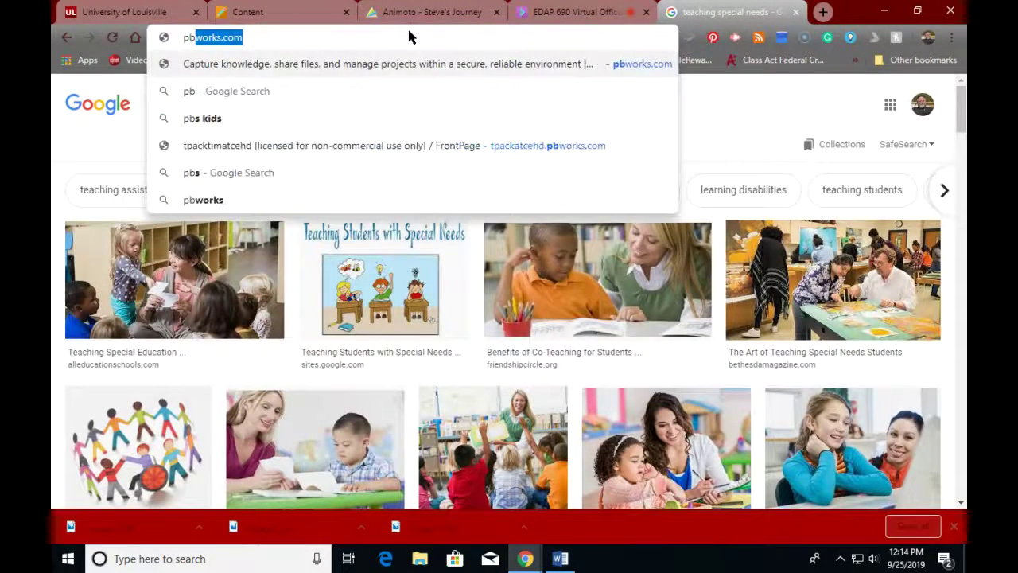
{"action": "type", "text": "works"}
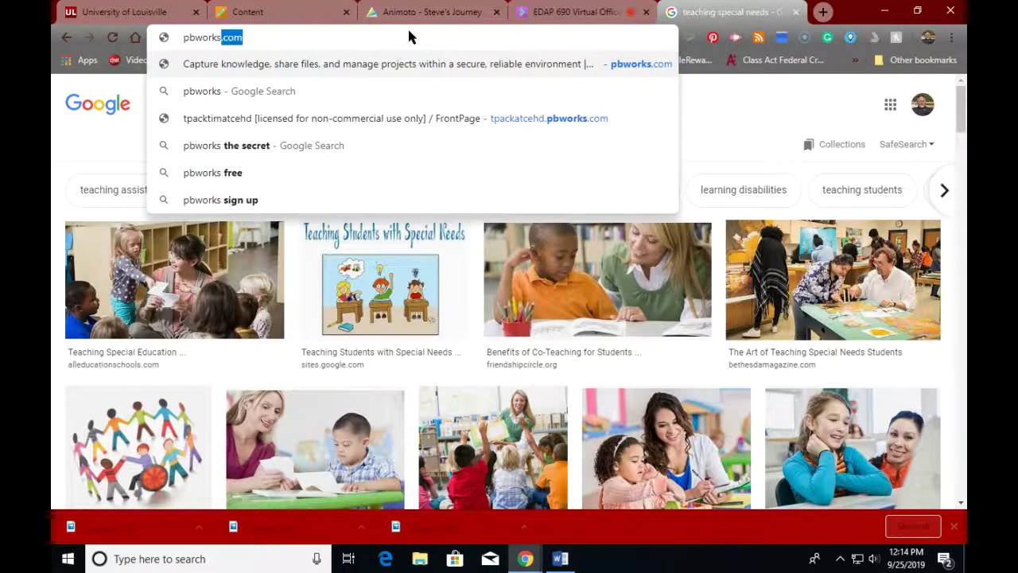
{"action": "key", "text": "Return"}
- Close the My Accounts window on the University of Louisville page and load pbworks.com in that tab
{"action": "key", "text": "ctrl+1"}
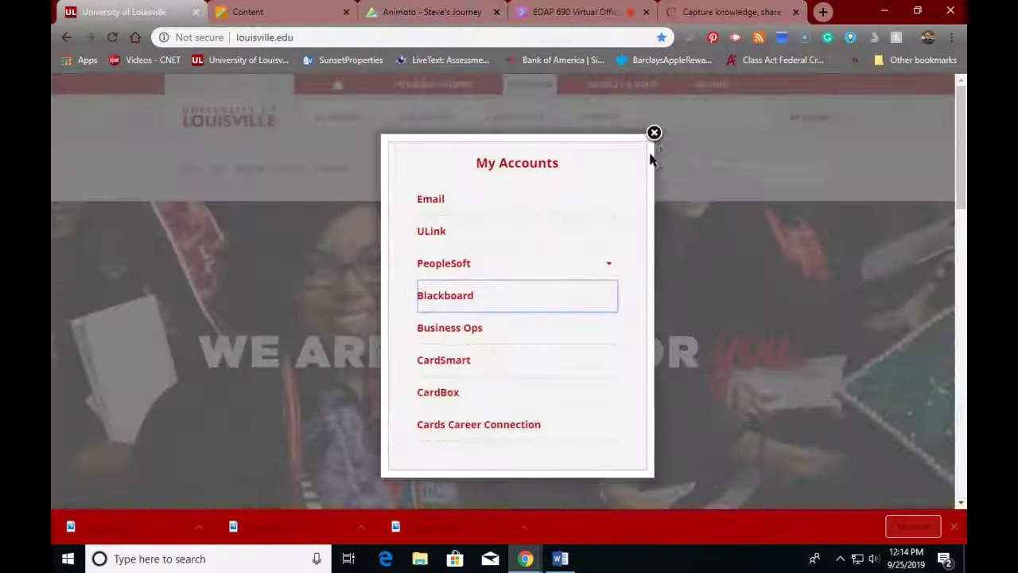
{"action": "left_click", "coordinate": [654, 133]}
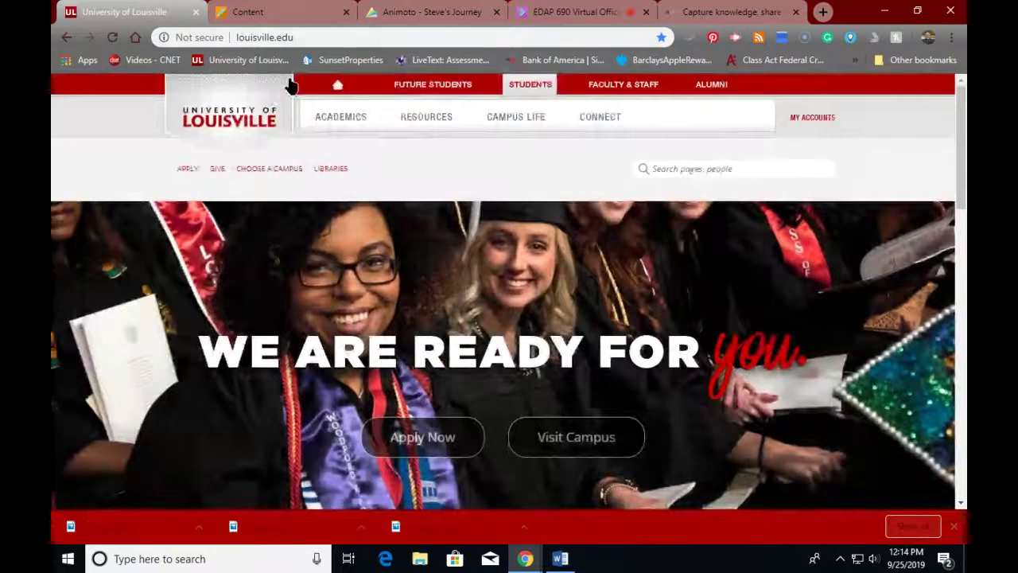
{"action": "left_click", "coordinate": [308, 32]}
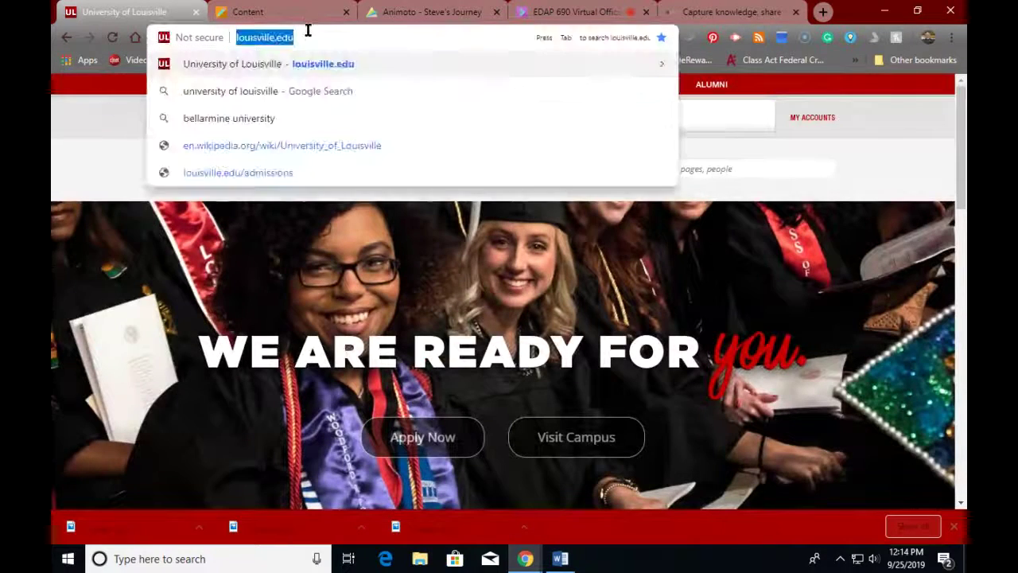
{"action": "type", "text": "pbworks.com"}
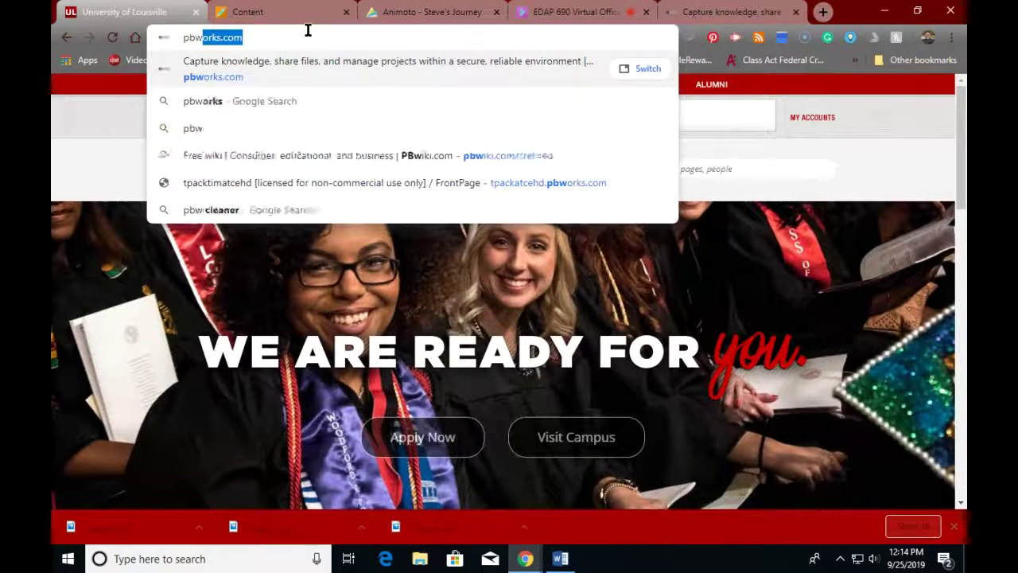
{"action": "key", "text": "Return"}
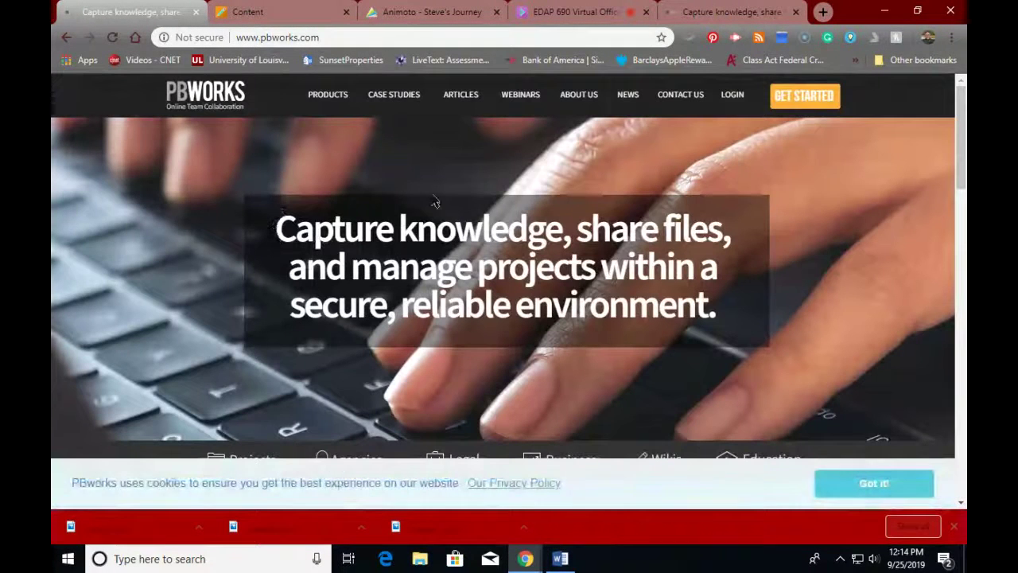
- Go to the PBworks login and open the sanpln.pbworks.com workspace
{"action": "left_click", "coordinate": [731, 94]}
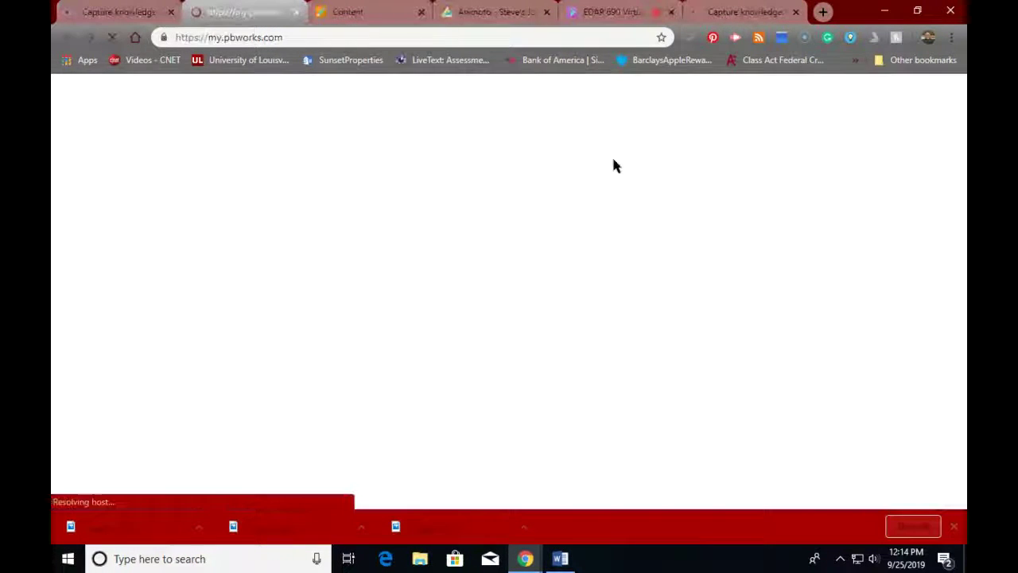
{"action": "left_click", "coordinate": [320, 279]}
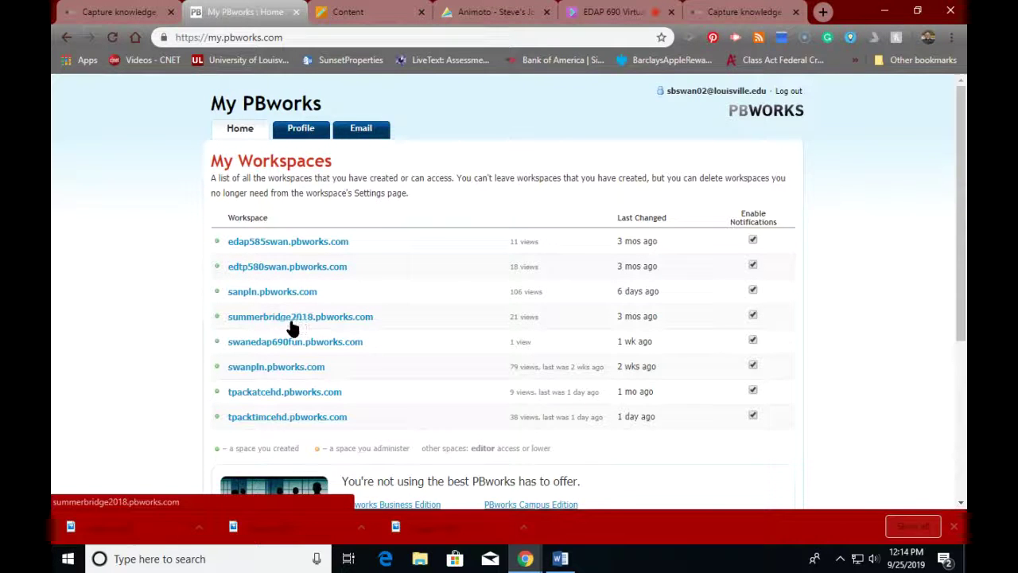
{"action": "left_click", "coordinate": [268, 294]}
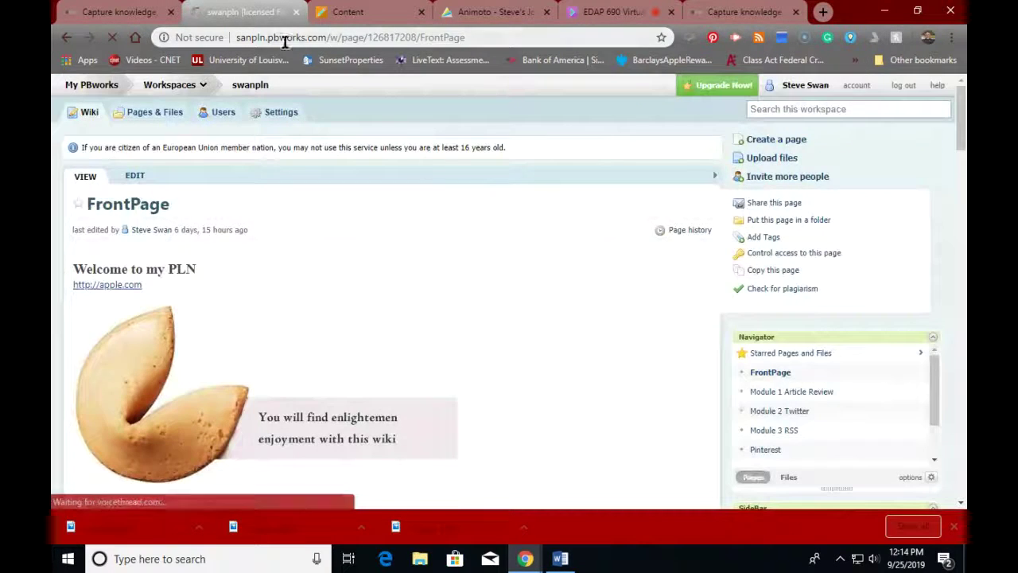
- Go to the EDAP 690 Modules list in the Blackboard course, check the Module 1: Multimedia Wiki Creation folder and return to the list
{"action": "left_click", "coordinate": [358, 14]}
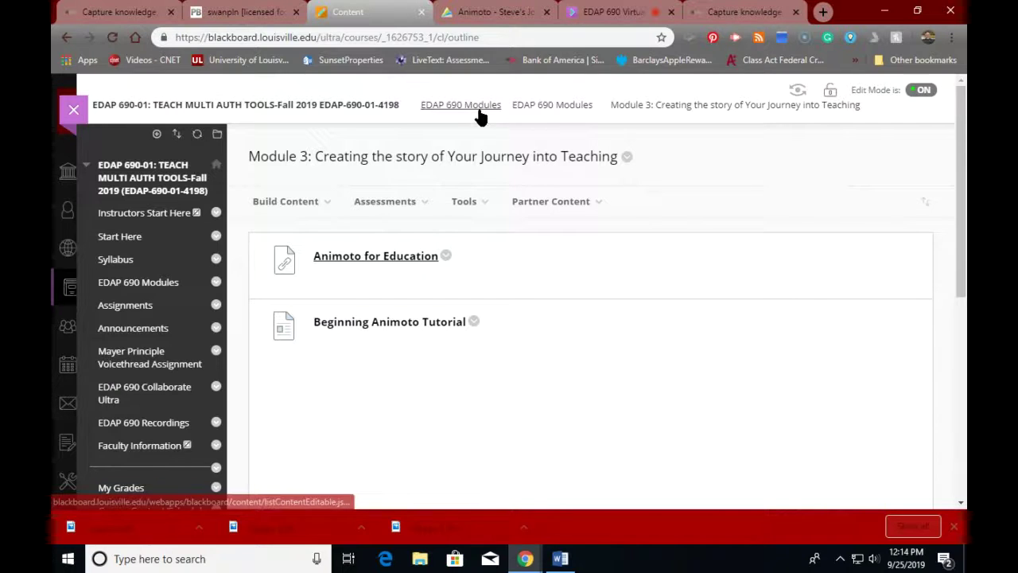
{"action": "left_click", "coordinate": [557, 107]}
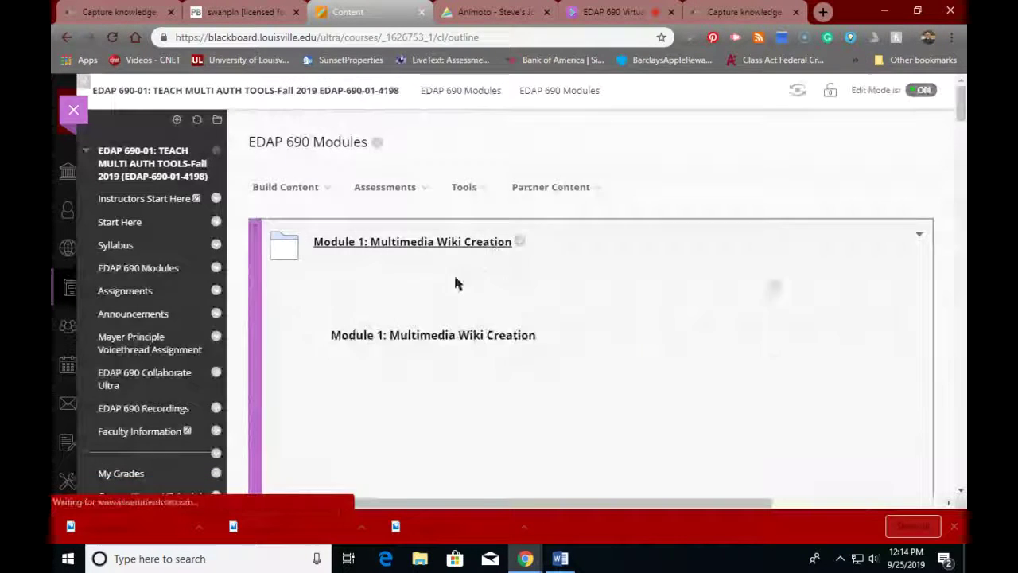
{"action": "left_click", "coordinate": [388, 242]}
{"action": "scroll", "coordinate": [334, 288], "scroll_direction": "down", "scroll_amount": 3}
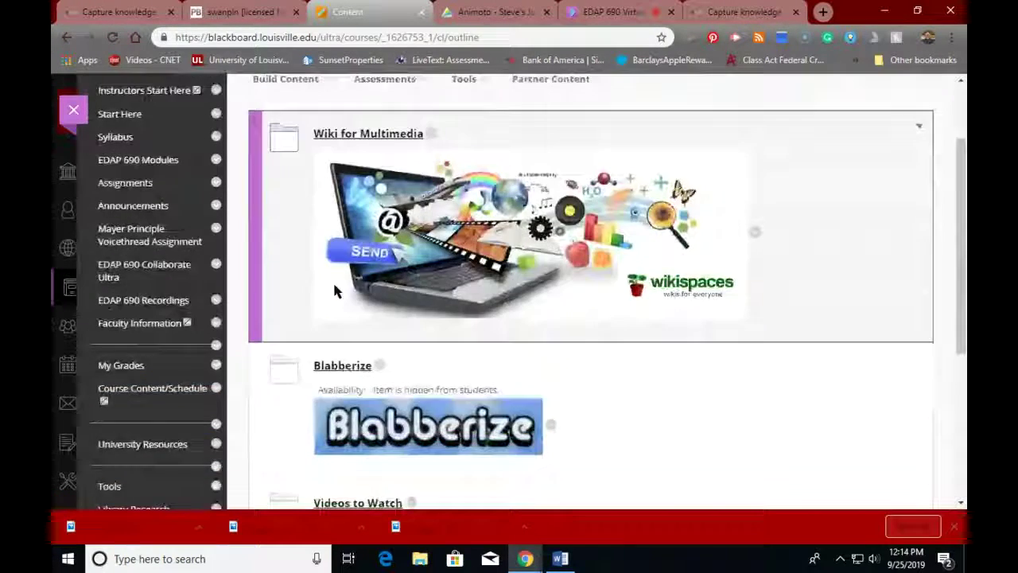
{"action": "scroll", "coordinate": [329, 284], "scroll_direction": "up", "scroll_amount": 3}
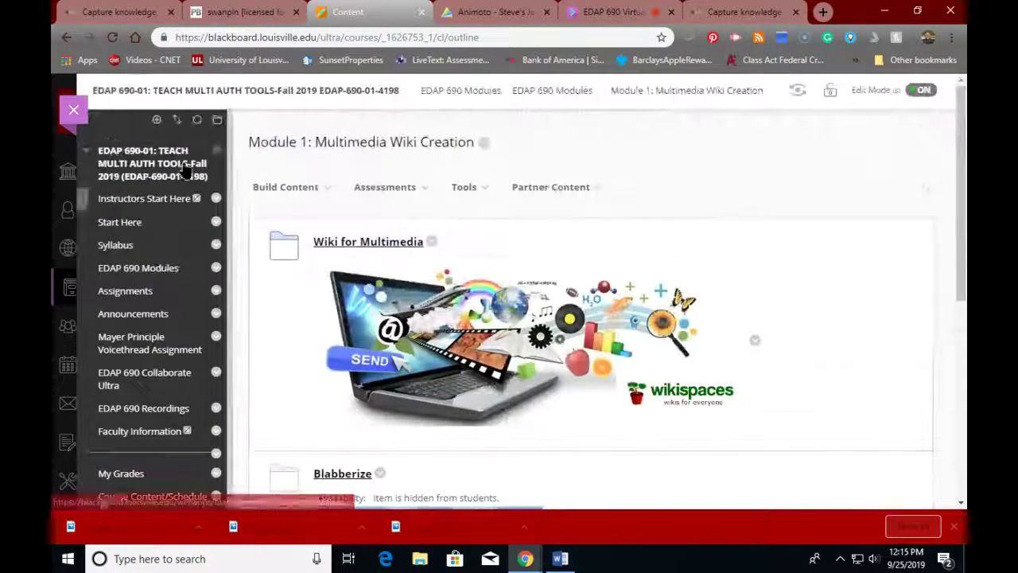
{"action": "left_click", "coordinate": [64, 38]}
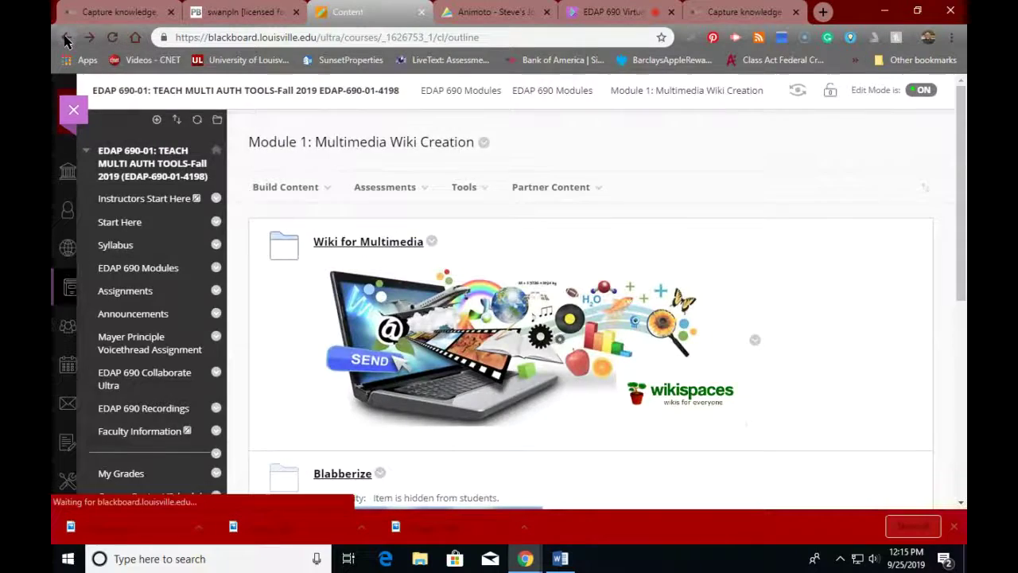
- Find the Module 3 assignment on the journey into teaching and read its story elements and wiki page instructions
{"action": "scroll", "coordinate": [400, 306], "scroll_direction": "down", "scroll_amount": 10}
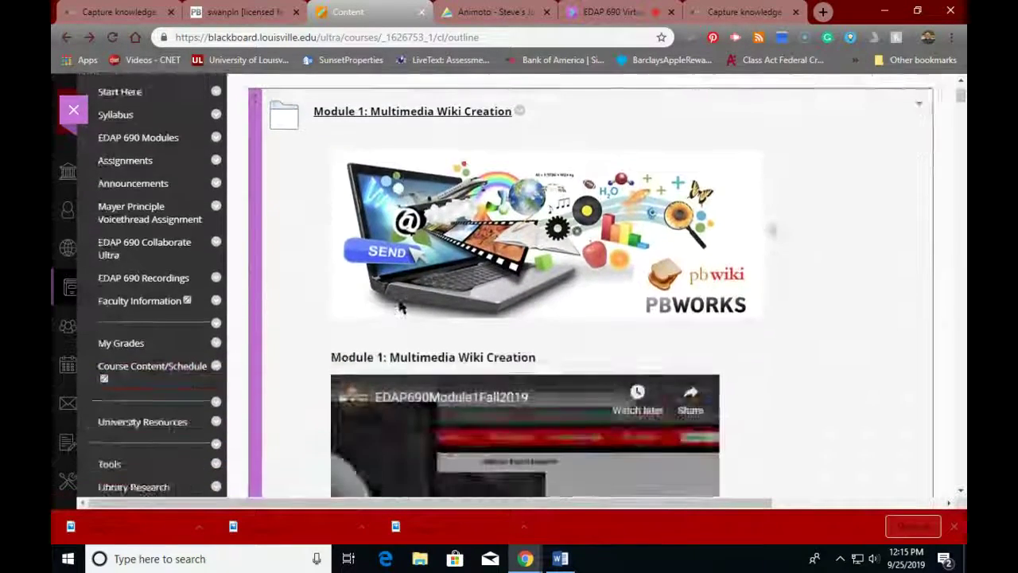
{"action": "scroll", "coordinate": [400, 306], "scroll_direction": "down", "scroll_amount": 5}
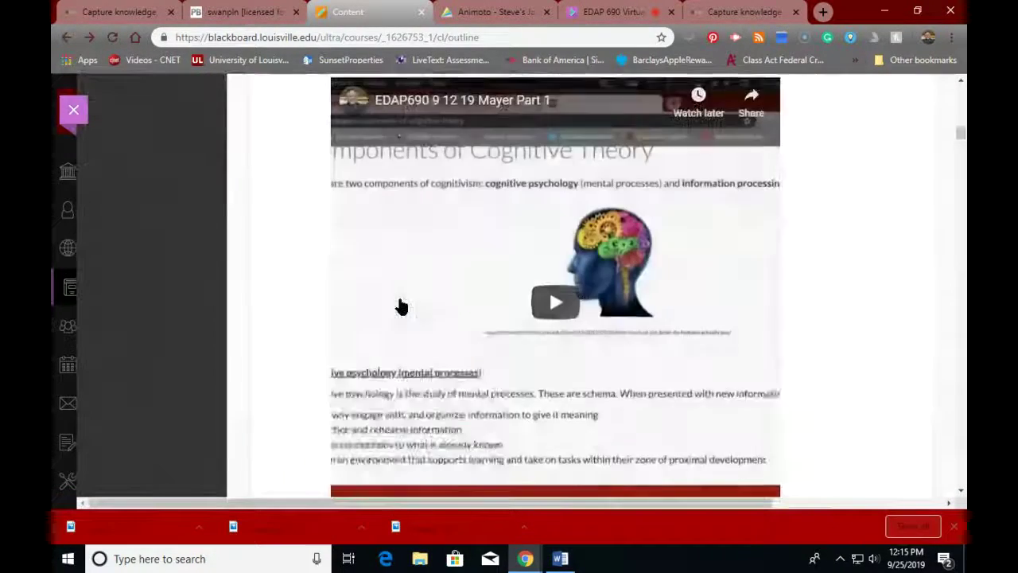
{"action": "scroll", "coordinate": [400, 302], "scroll_direction": "down", "scroll_amount": 10}
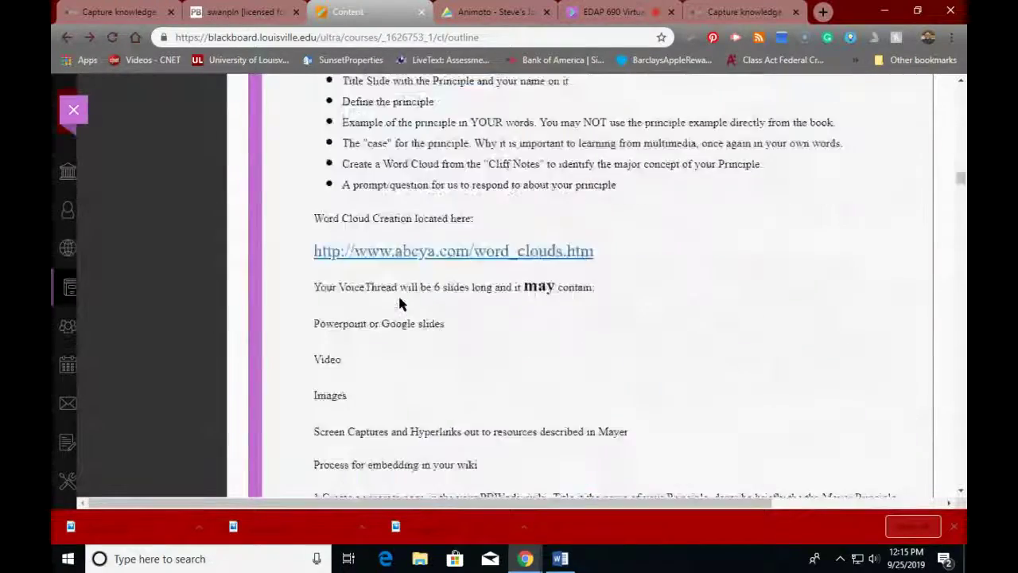
{"action": "scroll", "coordinate": [400, 298], "scroll_direction": "down", "scroll_amount": 2}
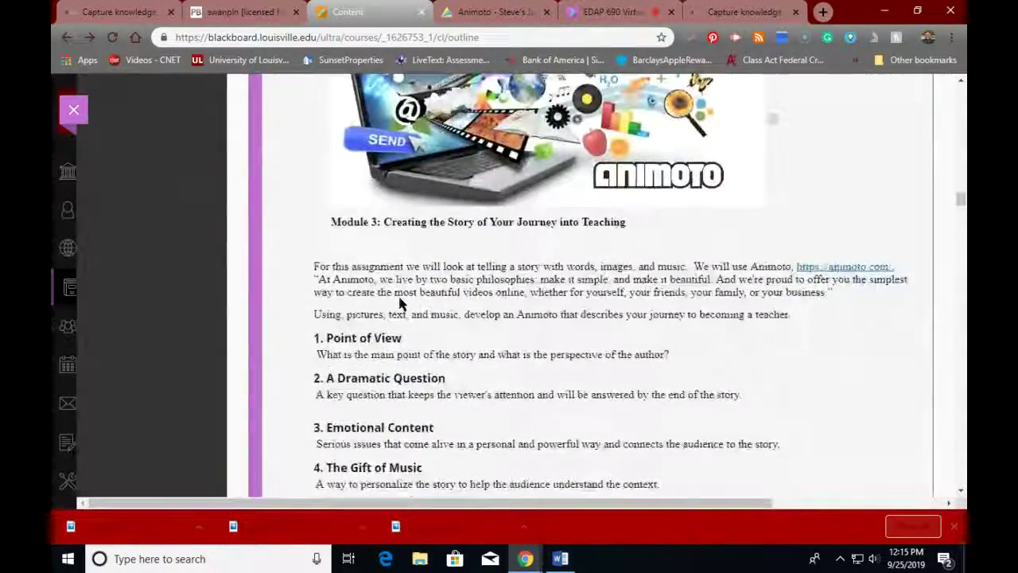
{"action": "scroll", "coordinate": [400, 302], "scroll_direction": "down", "scroll_amount": 2}
{"action": "scroll", "coordinate": [400, 302], "scroll_direction": "right", "scroll_amount": 2}
{"action": "scroll", "coordinate": [399, 303], "scroll_direction": "down", "scroll_amount": 3}
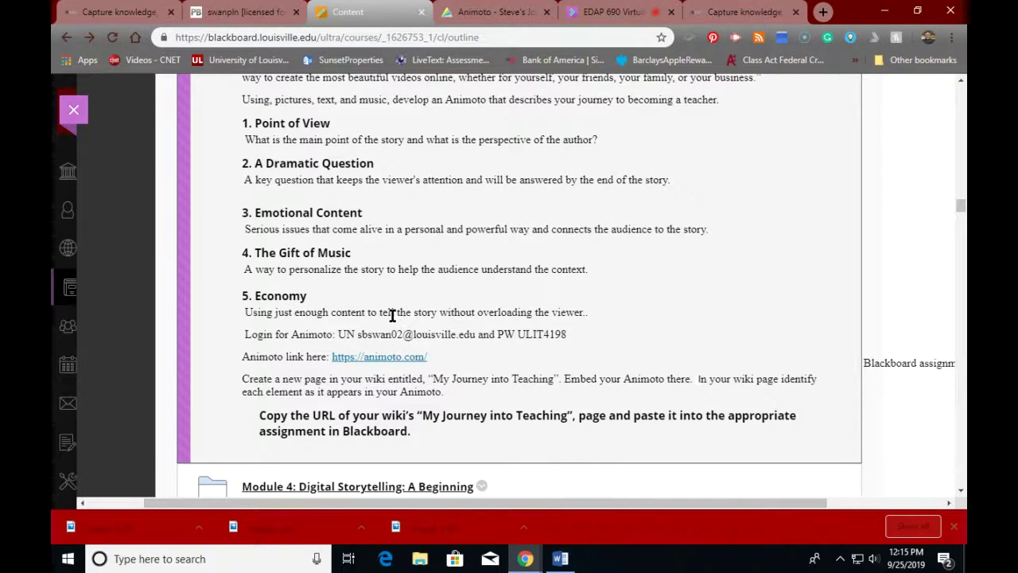
{"action": "scroll", "coordinate": [402, 315], "scroll_direction": "up", "scroll_amount": 1}
{"action": "scroll", "coordinate": [401, 315], "scroll_direction": "left", "scroll_amount": 1}
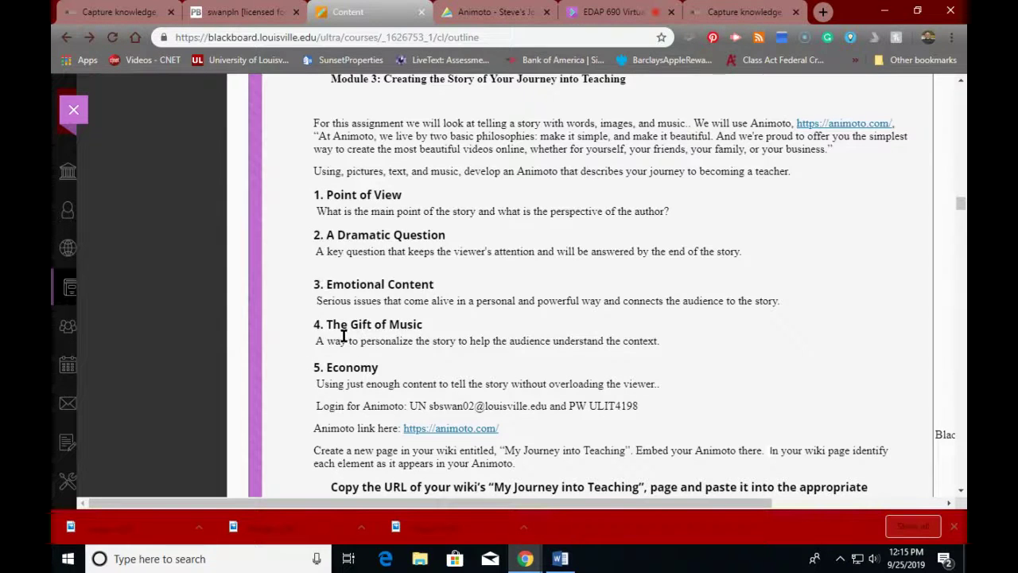
{"action": "scroll", "coordinate": [350, 330], "scroll_direction": "down", "scroll_amount": 3}
{"action": "scroll", "coordinate": [342, 398], "scroll_direction": "up", "scroll_amount": 2}
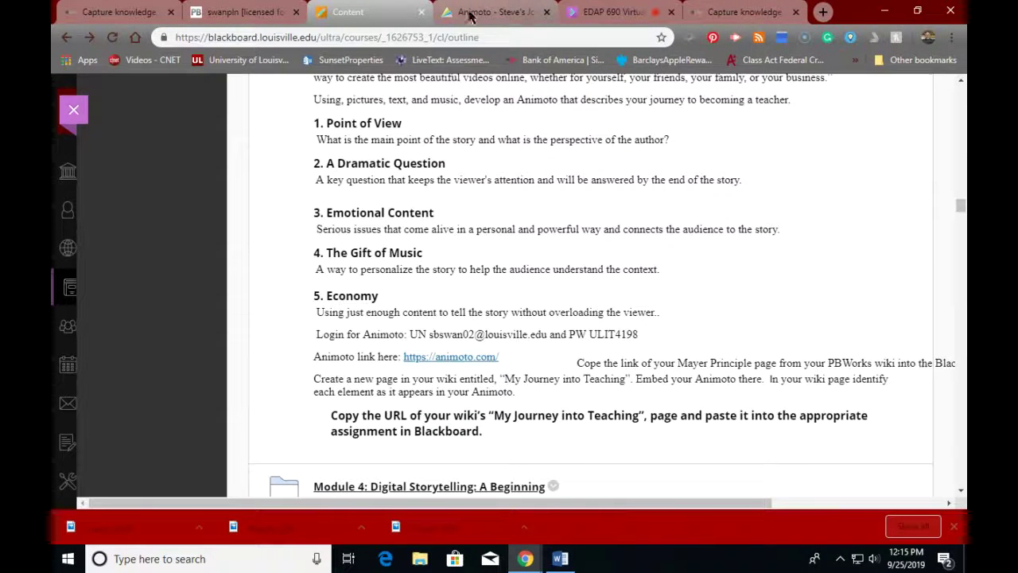
- Create a blank page named "My Journey Into Teaching" in the PBworks workspace
{"action": "left_click", "coordinate": [234, 12]}
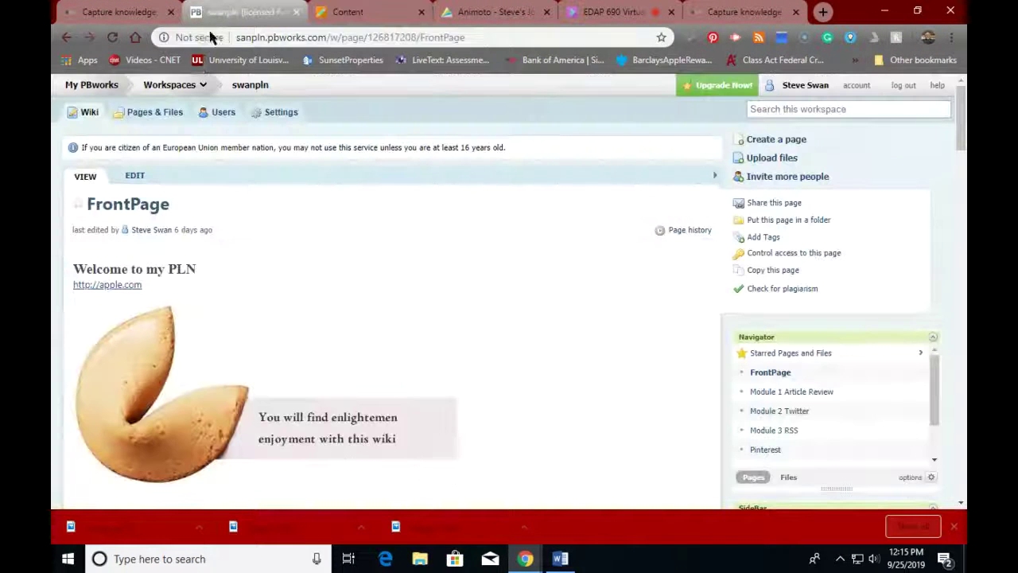
{"action": "left_click", "coordinate": [154, 114]}
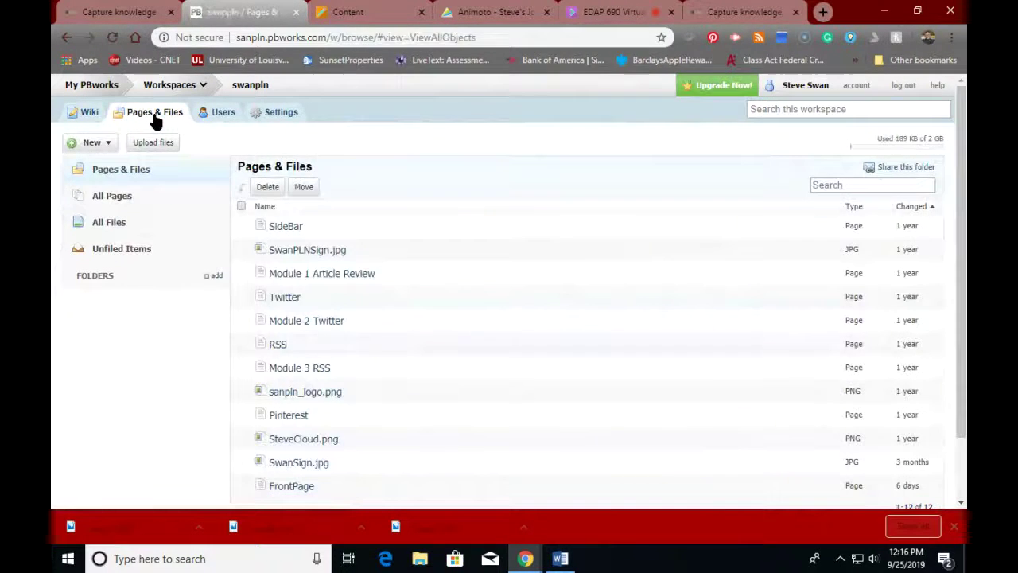
{"action": "left_click", "coordinate": [100, 144]}
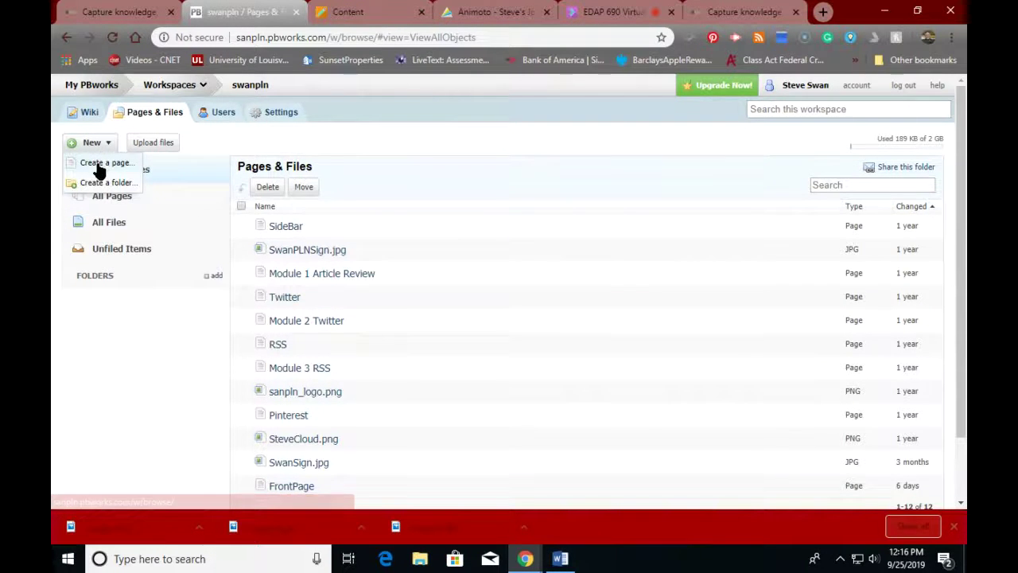
{"action": "left_click", "coordinate": [102, 163]}
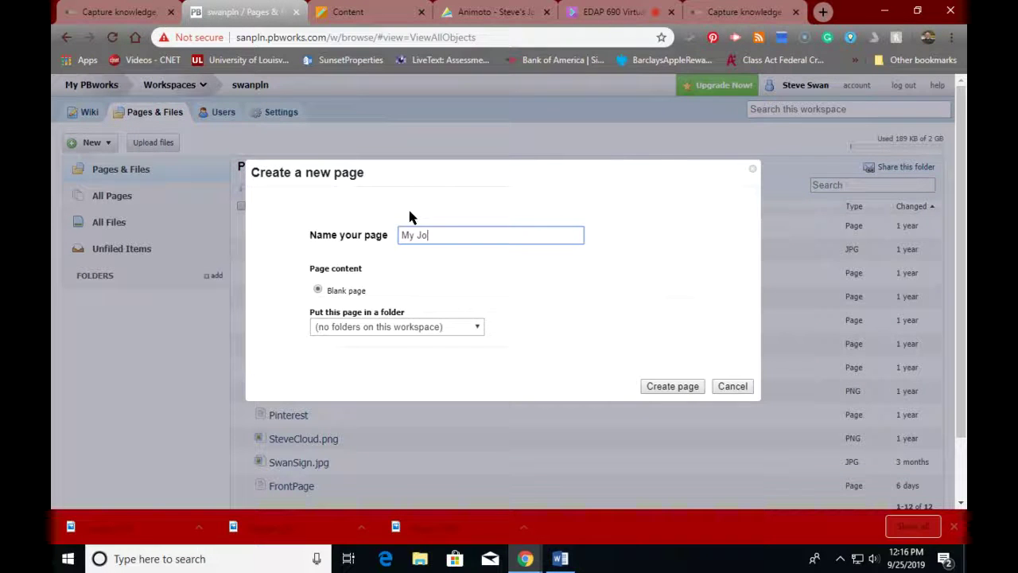
{"action": "type", "text": "My Journey Into Teaching"}
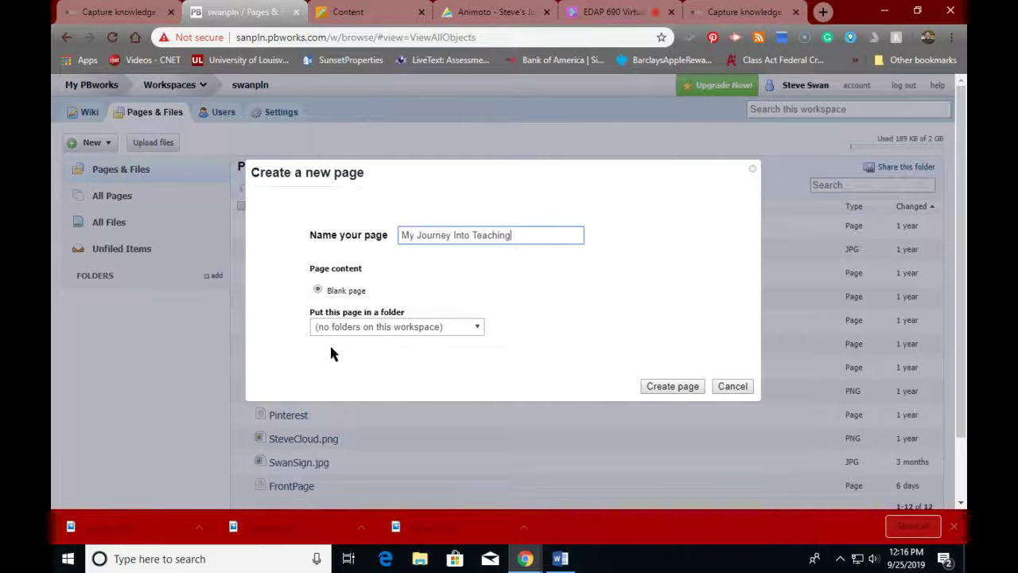
{"action": "left_click", "coordinate": [665, 389]}
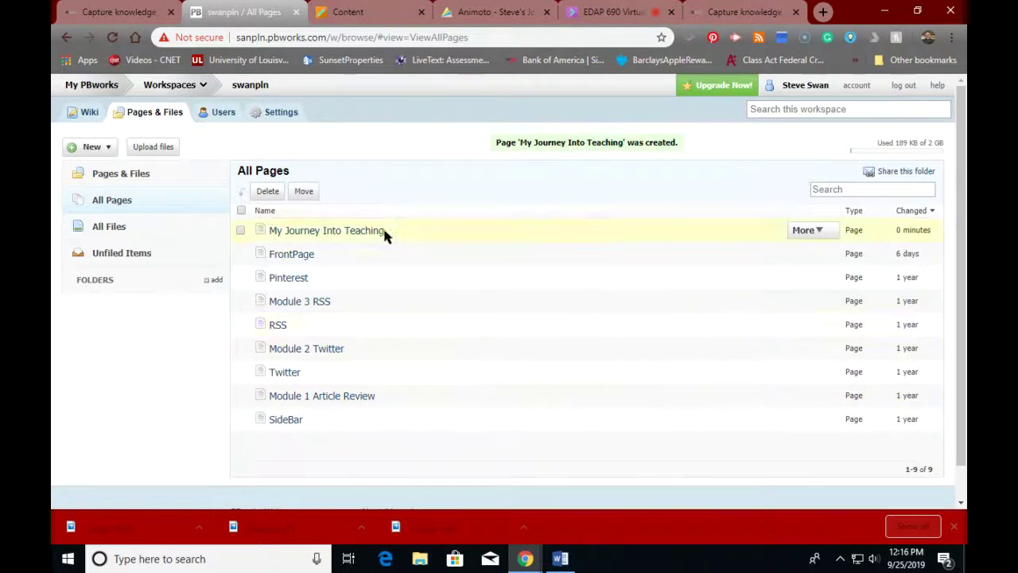
- Open the My Journey Into Teaching page for editing and insert the copied Animoto iframe code as an HTML/JavaScript plugin
{"action": "left_click", "coordinate": [380, 235]}
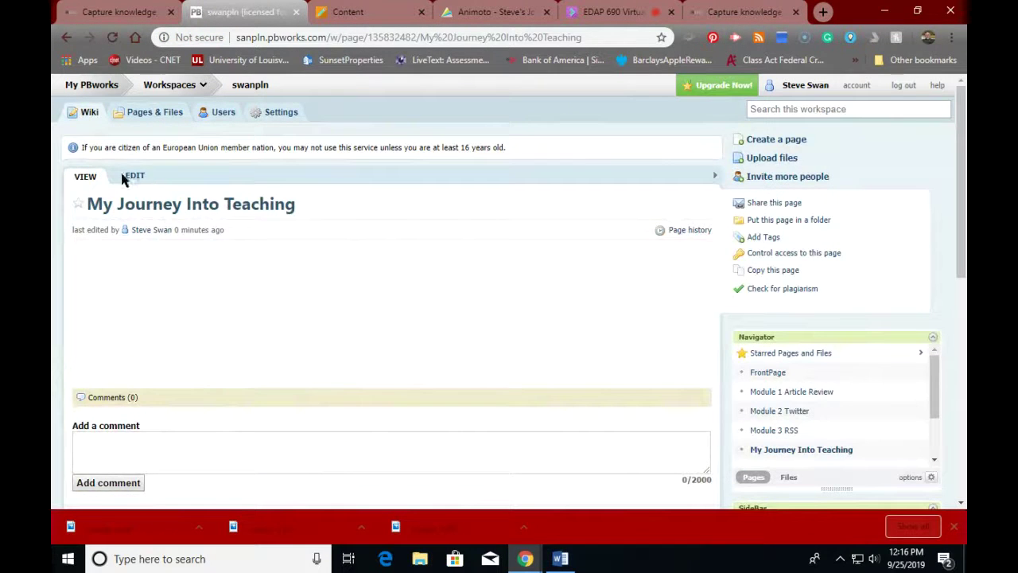
{"action": "left_click", "coordinate": [131, 181]}
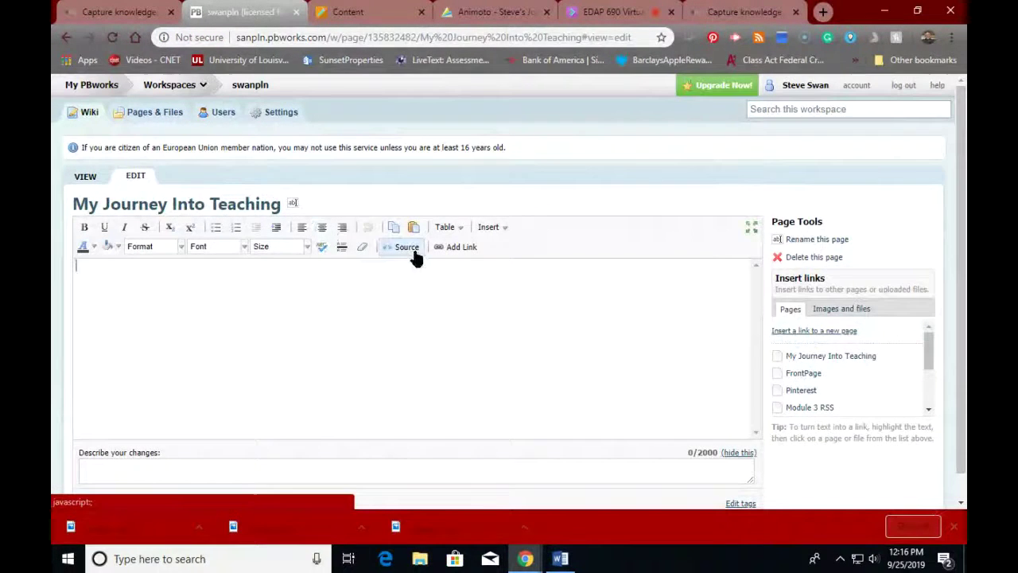
{"action": "left_click", "coordinate": [491, 228]}
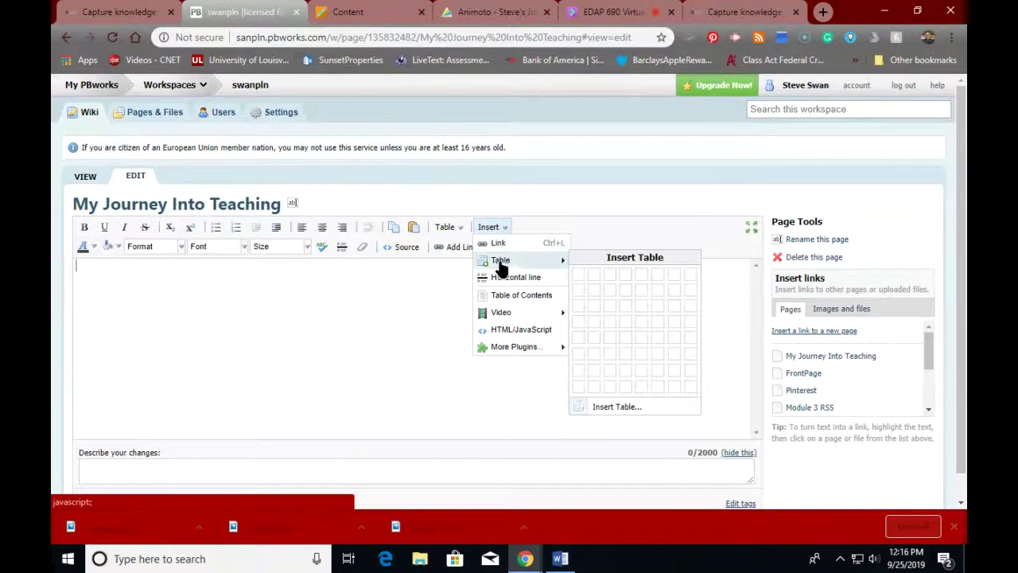
{"action": "mouse_move", "coordinate": [520, 311]}
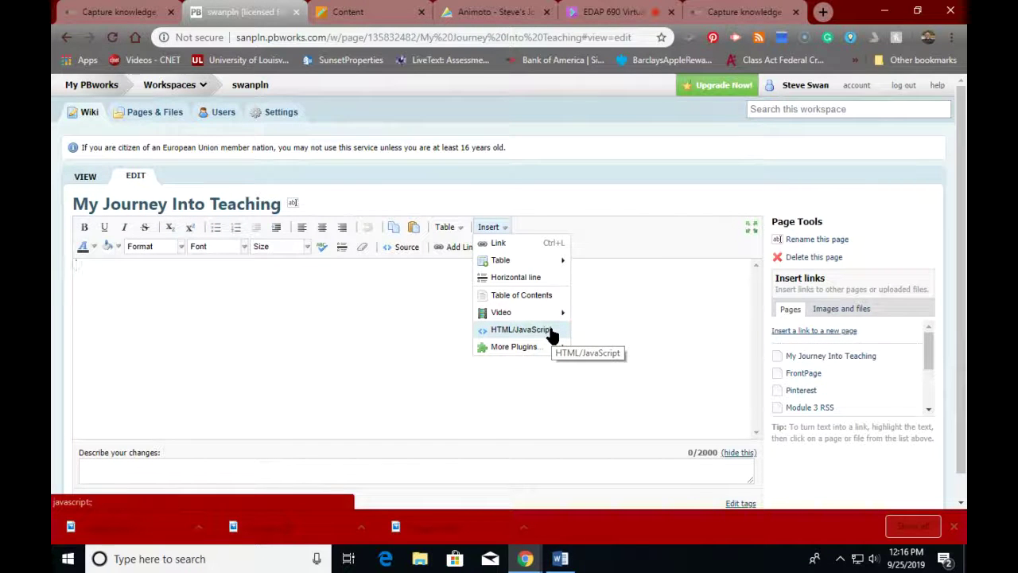
{"action": "left_click", "coordinate": [551, 334]}
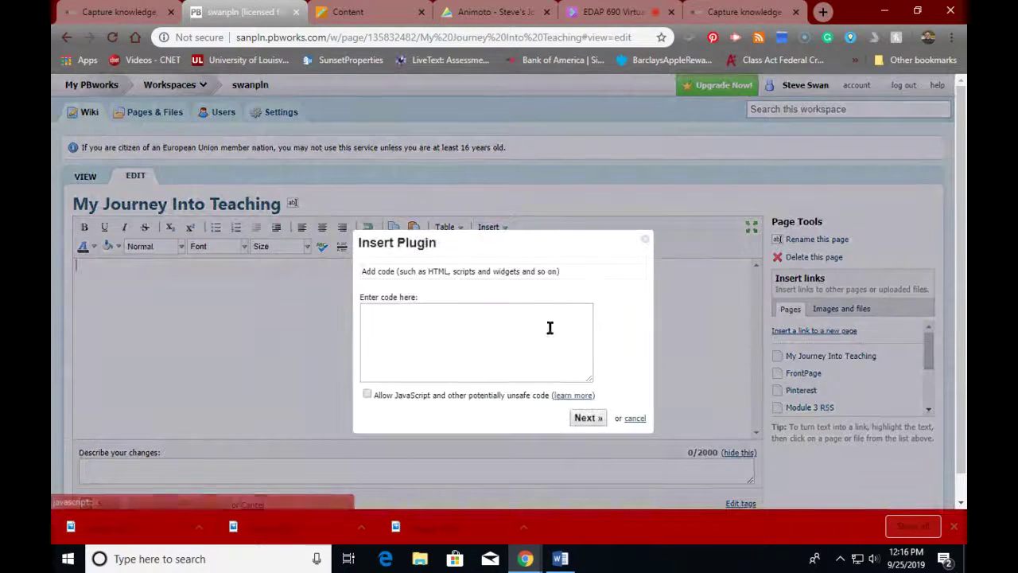
{"action": "left_click", "coordinate": [409, 312]}
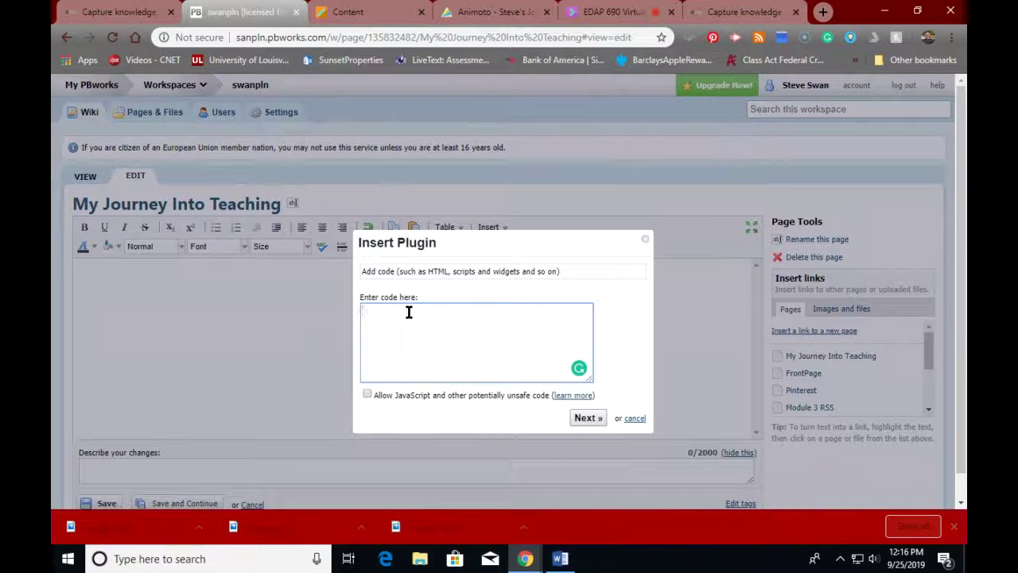
{"action": "key", "text": "ctrl+v"}
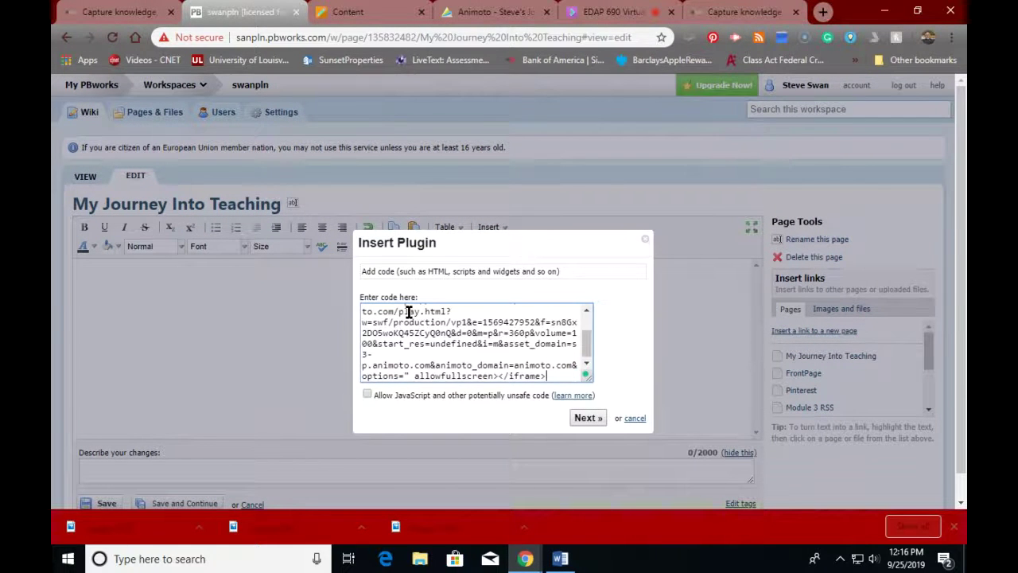
{"action": "left_click", "coordinate": [578, 420]}
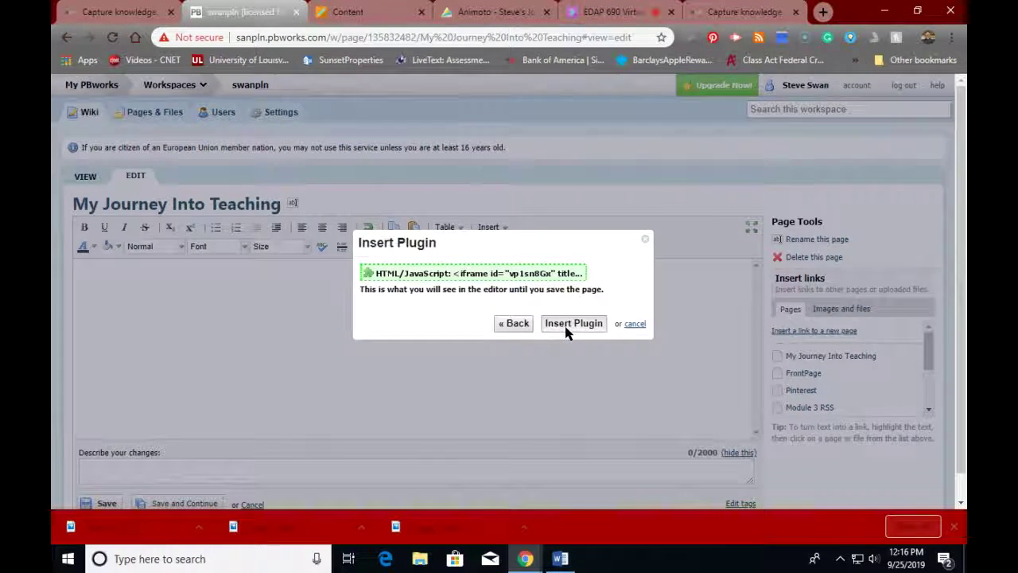
{"action": "left_click", "coordinate": [567, 331]}
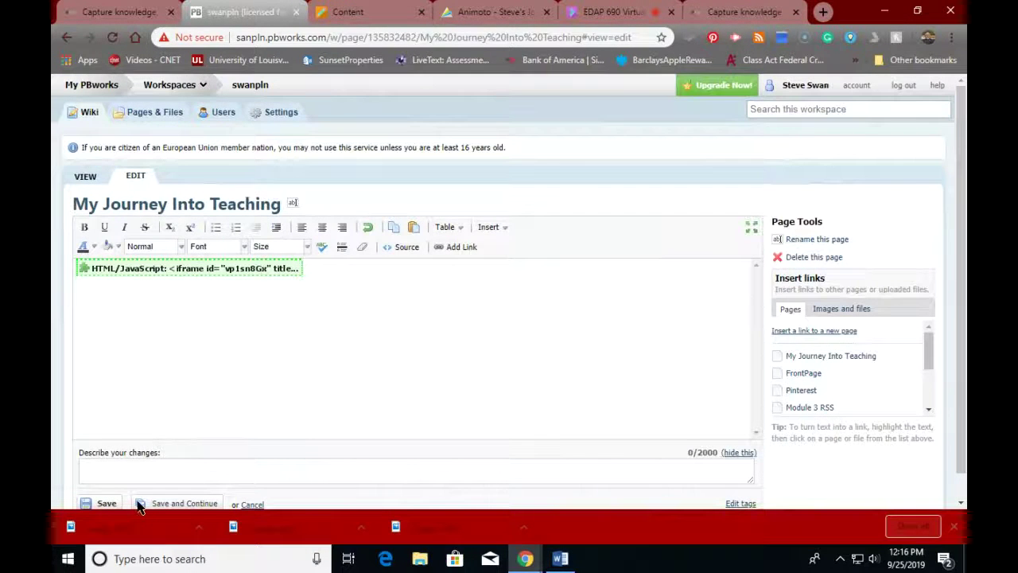
- Save the wiki page, play the embedded video for a few seconds and pause it
{"action": "left_click", "coordinate": [112, 504]}
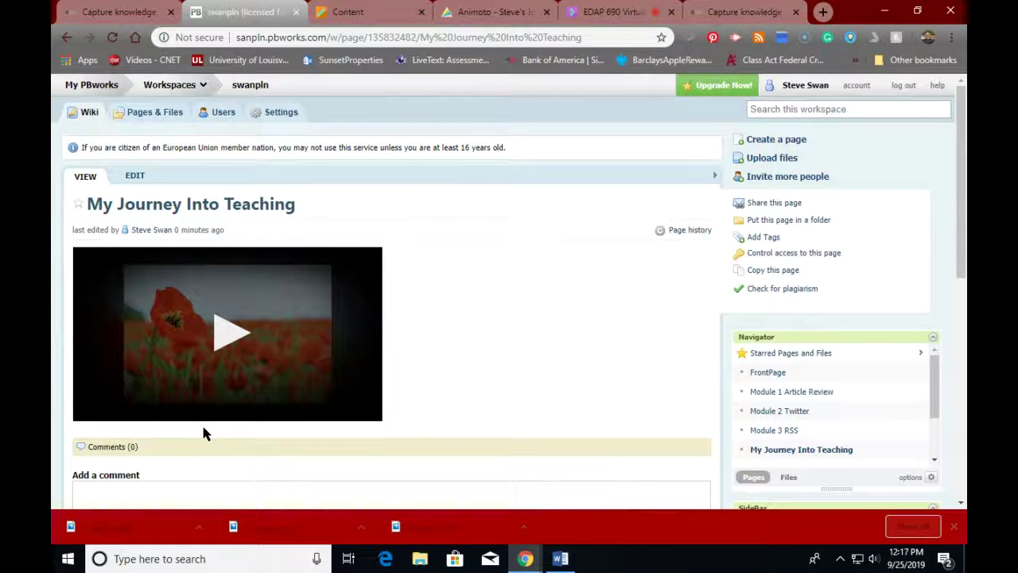
{"action": "left_click", "coordinate": [226, 335]}
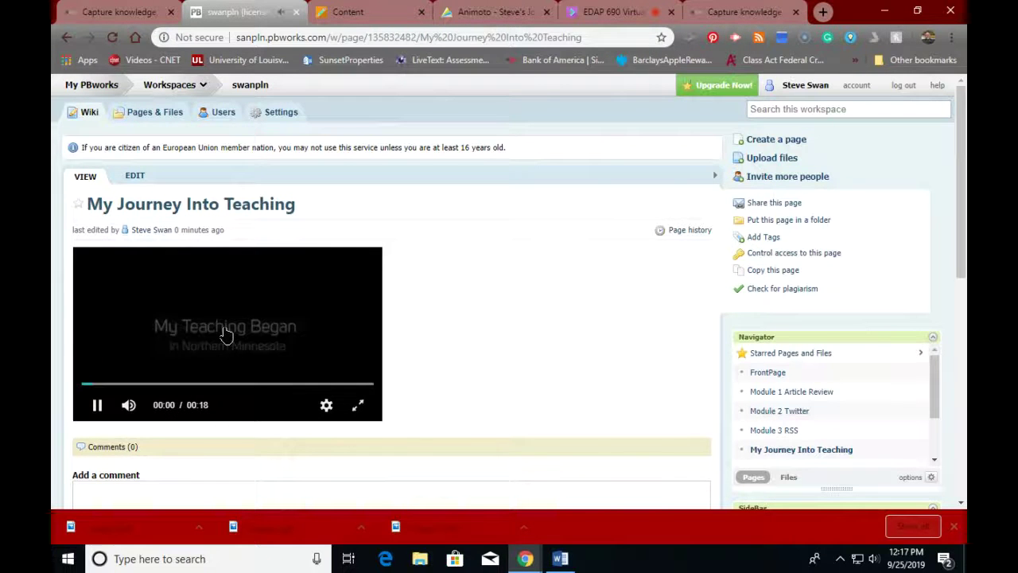
{"action": "left_click", "coordinate": [96, 406]}
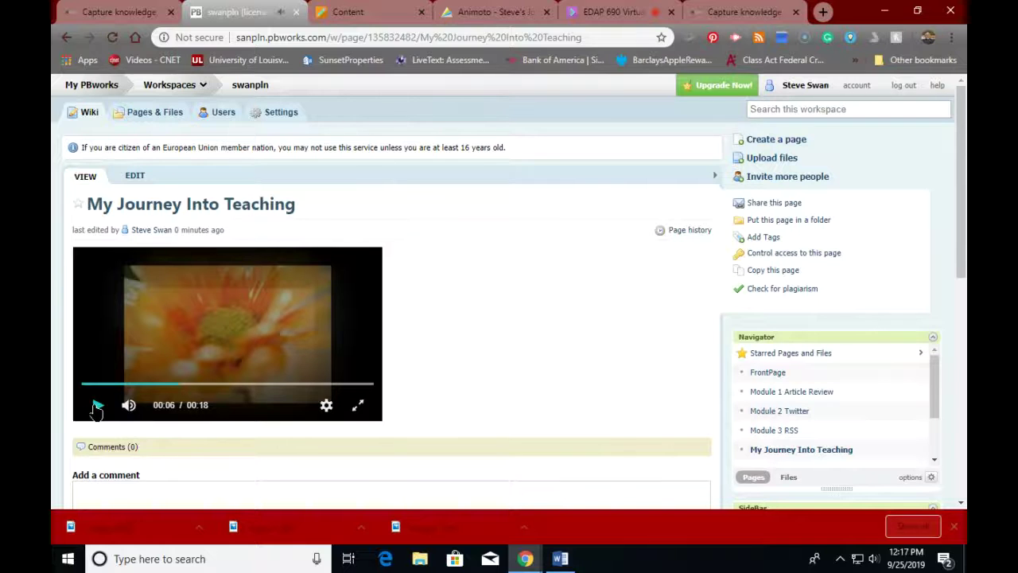
- Copy the wiki page's URL and go to the Assignments area of the EDAP 690 course in Blackboard
{"action": "left_click", "coordinate": [277, 40]}
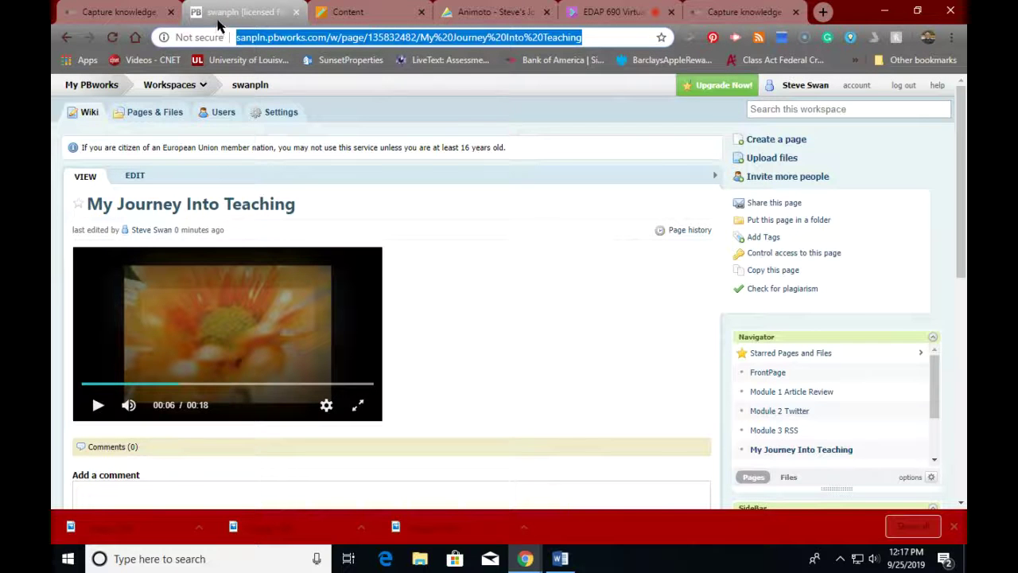
{"action": "left_click", "coordinate": [348, 12]}
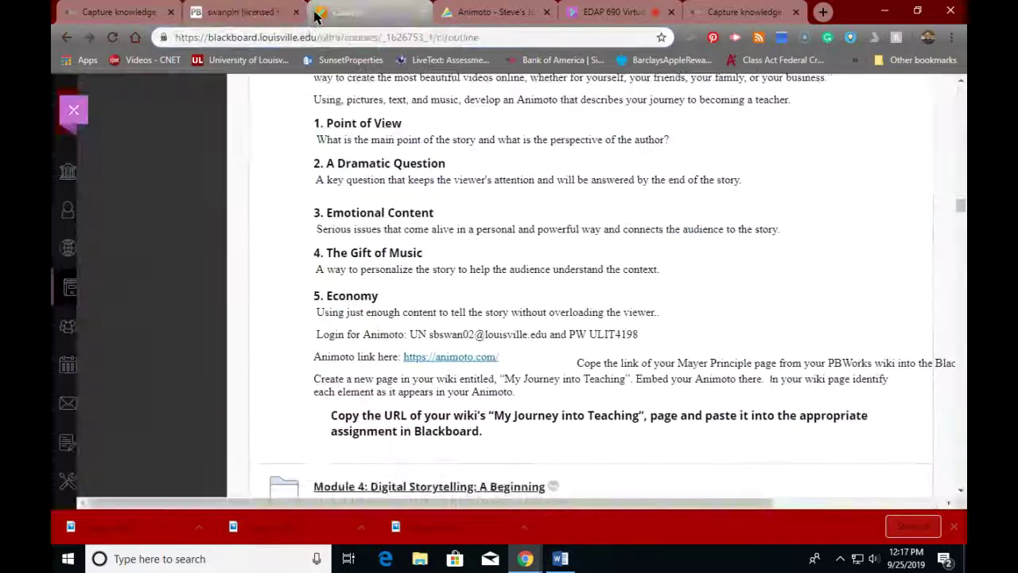
{"action": "scroll", "coordinate": [150, 227], "scroll_direction": "up", "scroll_amount": 2}
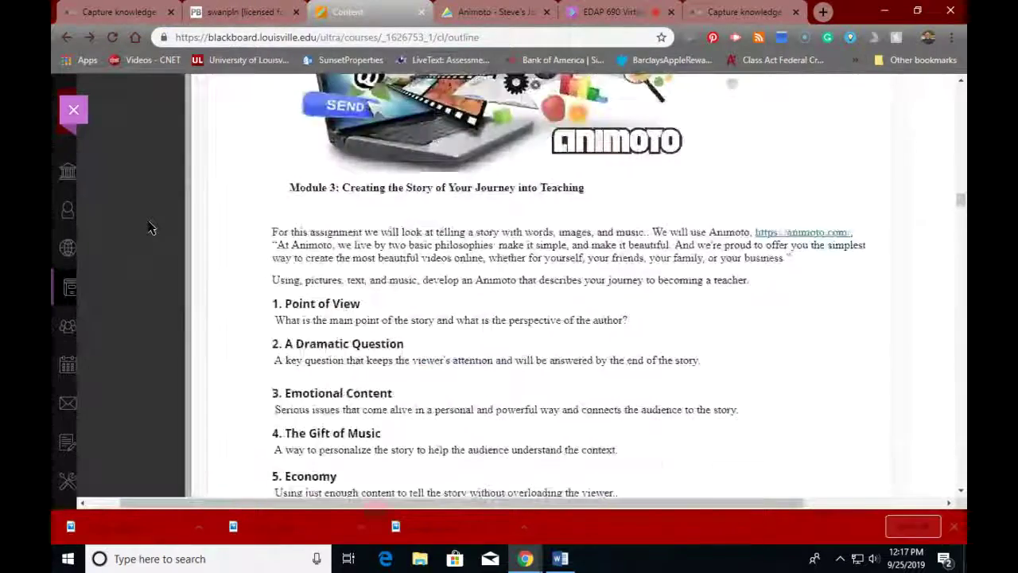
{"action": "scroll", "coordinate": [150, 227], "scroll_direction": "down", "scroll_amount": 8}
{"action": "scroll", "coordinate": [150, 226], "scroll_direction": "up", "scroll_amount": 15}
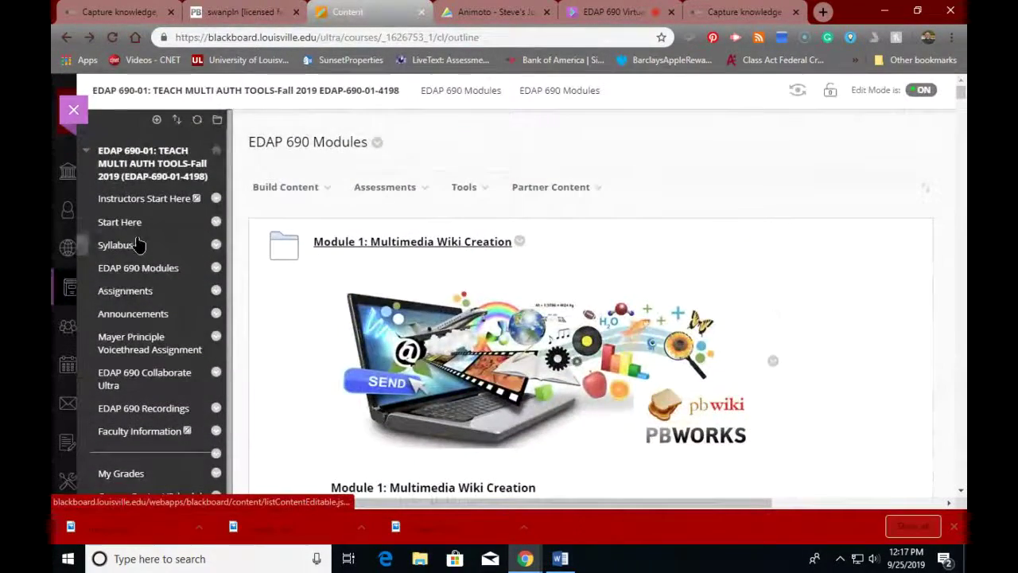
{"action": "left_click", "coordinate": [124, 293]}
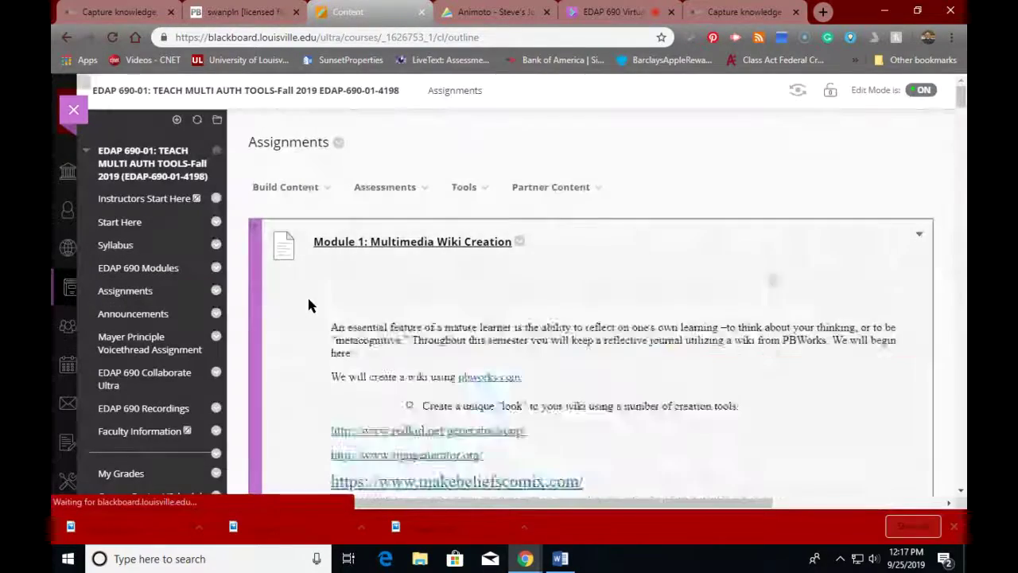
- Find and open the assignment "Module 3: Creating the Story of Your Journey into Teaching"
{"action": "scroll", "coordinate": [308, 299], "scroll_direction": "down", "scroll_amount": 8}
{"action": "scroll", "coordinate": [309, 300], "scroll_direction": "down", "scroll_amount": 8}
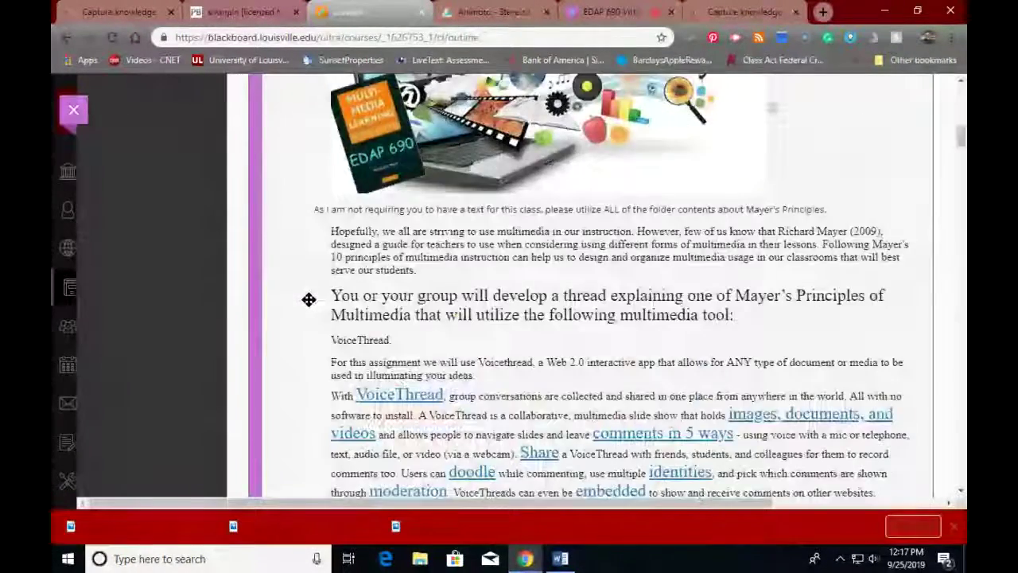
{"action": "scroll", "coordinate": [309, 304], "scroll_direction": "down", "scroll_amount": 5}
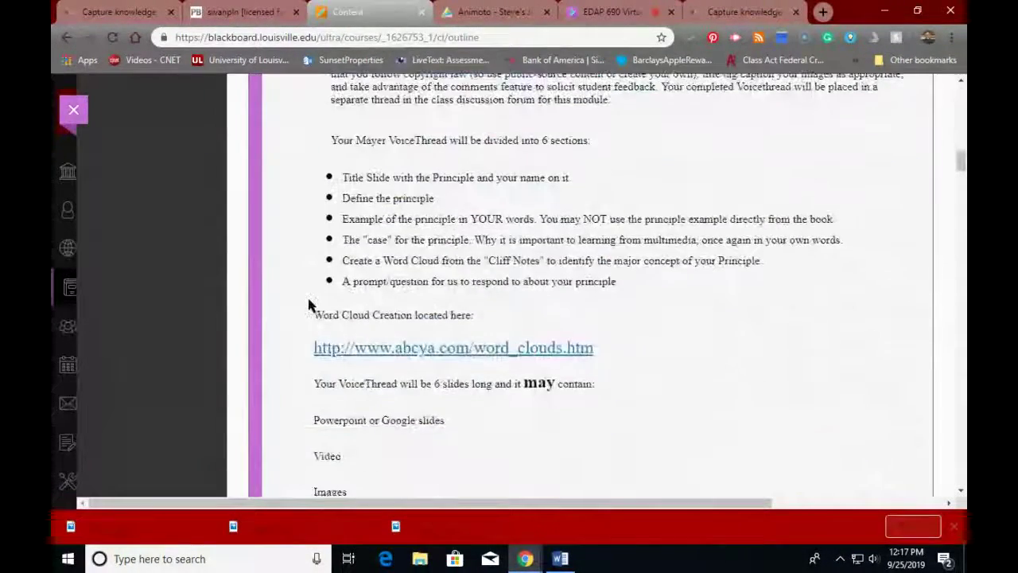
{"action": "scroll", "coordinate": [309, 303], "scroll_direction": "down", "scroll_amount": 10}
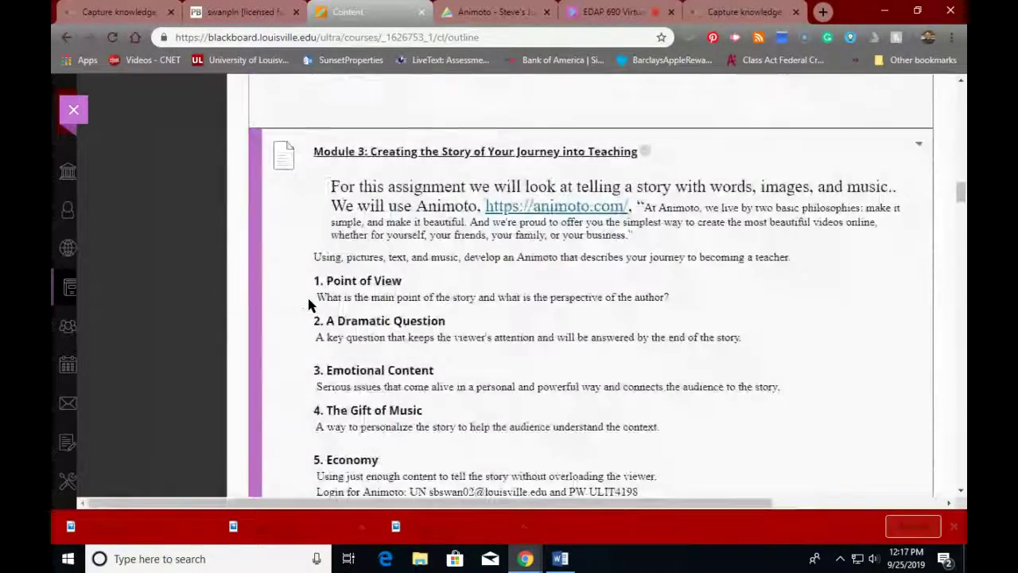
{"action": "scroll", "coordinate": [308, 304], "scroll_direction": "up", "scroll_amount": 4}
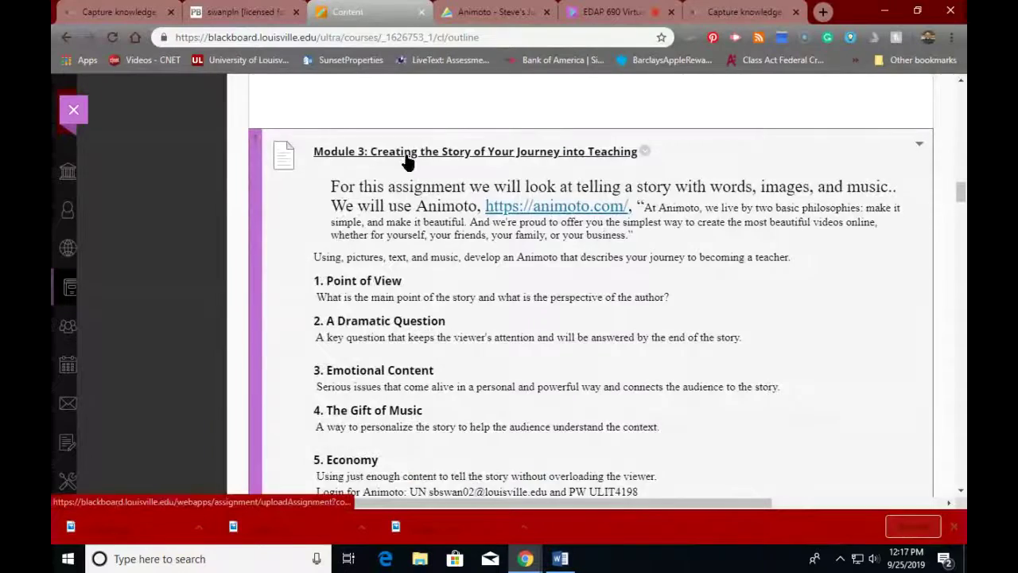
{"action": "left_click", "coordinate": [405, 152]}
{"action": "scroll", "coordinate": [385, 282], "scroll_direction": "down", "scroll_amount": 10}
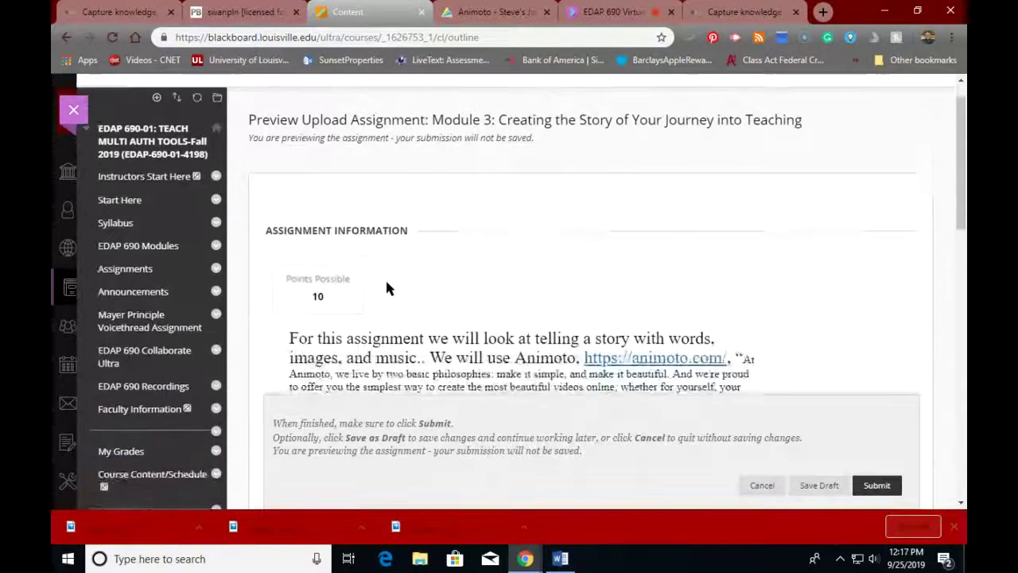
{"action": "scroll", "coordinate": [390, 286], "scroll_direction": "down", "scroll_amount": 2}
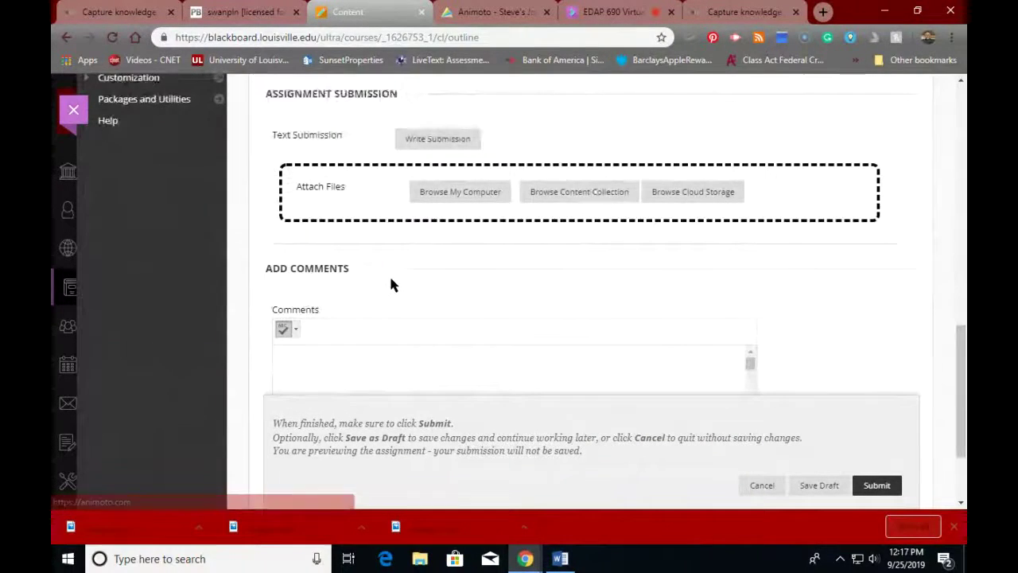
{"action": "left_click", "coordinate": [431, 143]}
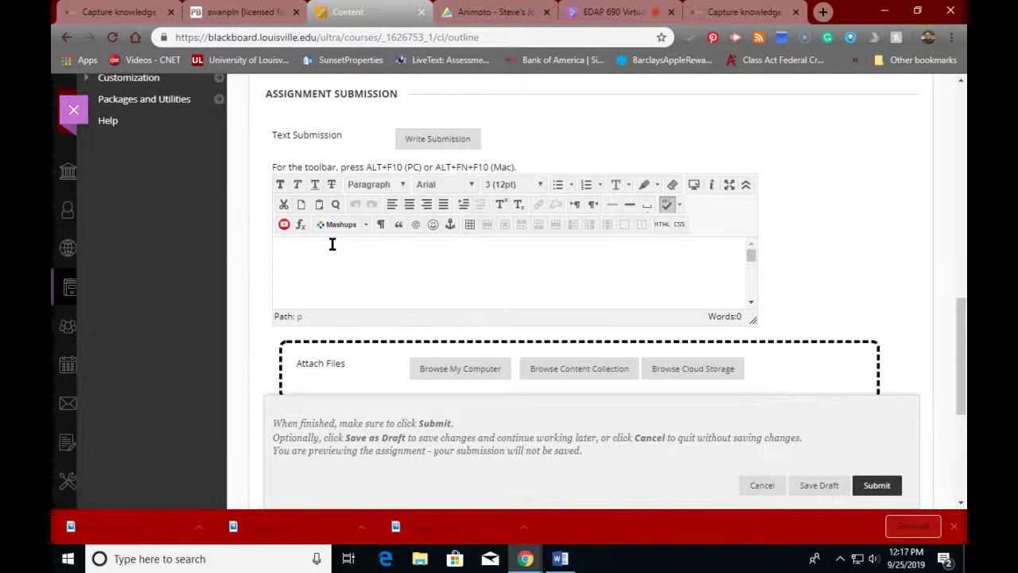
{"action": "type", "text": "http://swanpln.pbworks.com/w/page/135832482/My%20Journey%20Into%20Teaching"}
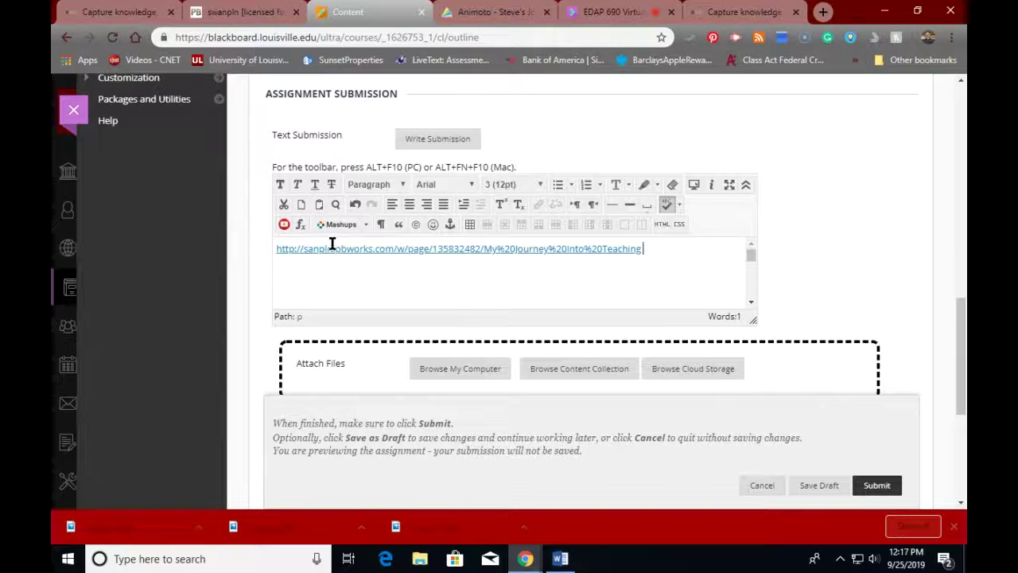
- Look at the My Journey Into Teaching wiki page again and leave the Blackboard submission for the Assignments list without submitting
{"action": "left_click", "coordinate": [262, 12]}
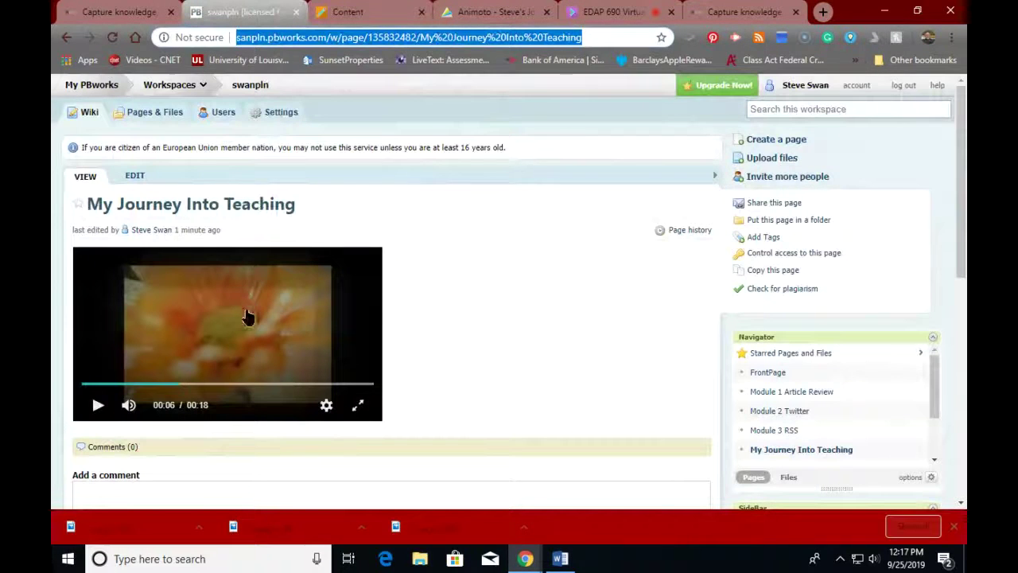
{"action": "left_click", "coordinate": [455, 340]}
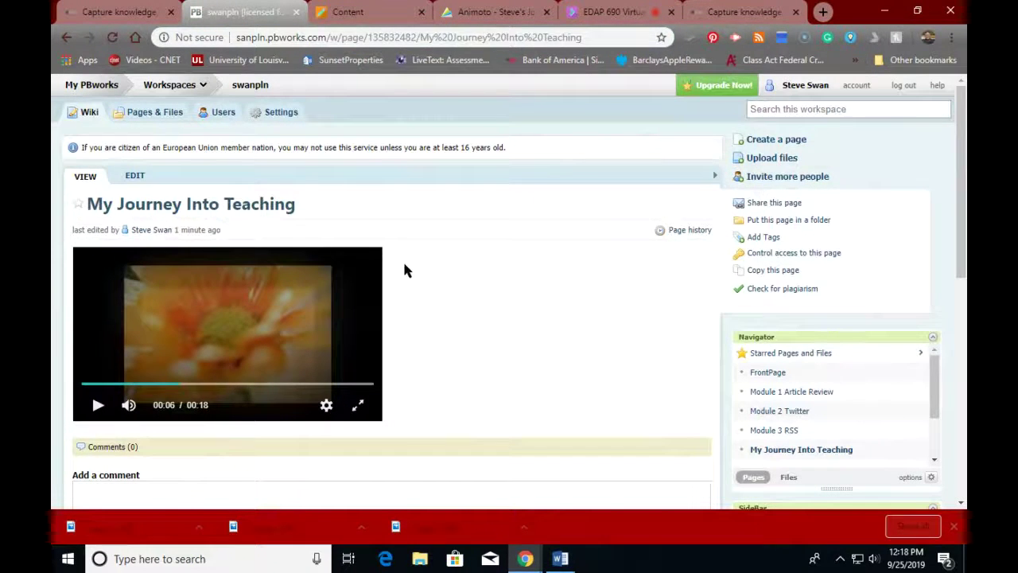
{"action": "left_click", "coordinate": [388, 12]}
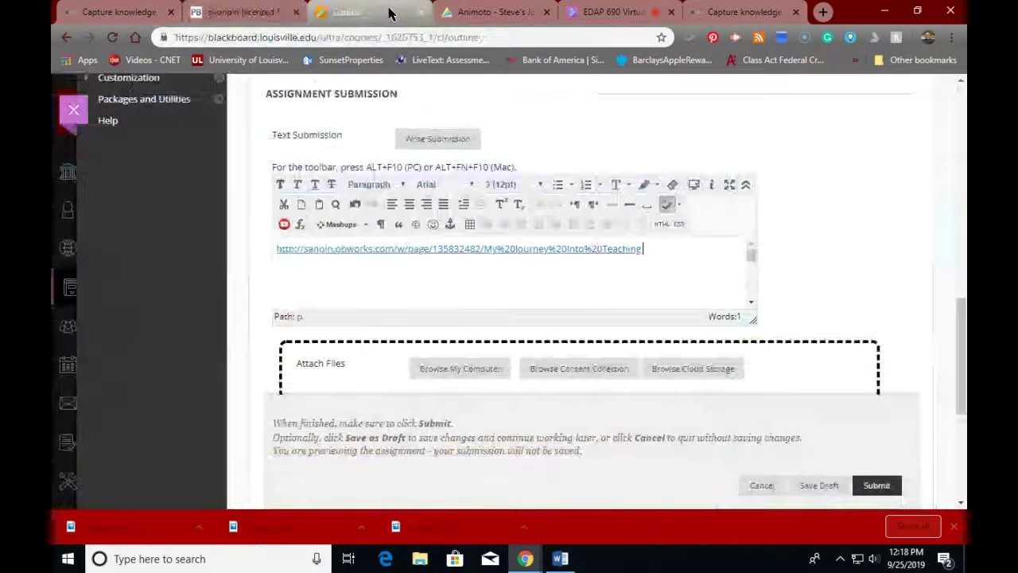
{"action": "left_click", "coordinate": [63, 38]}
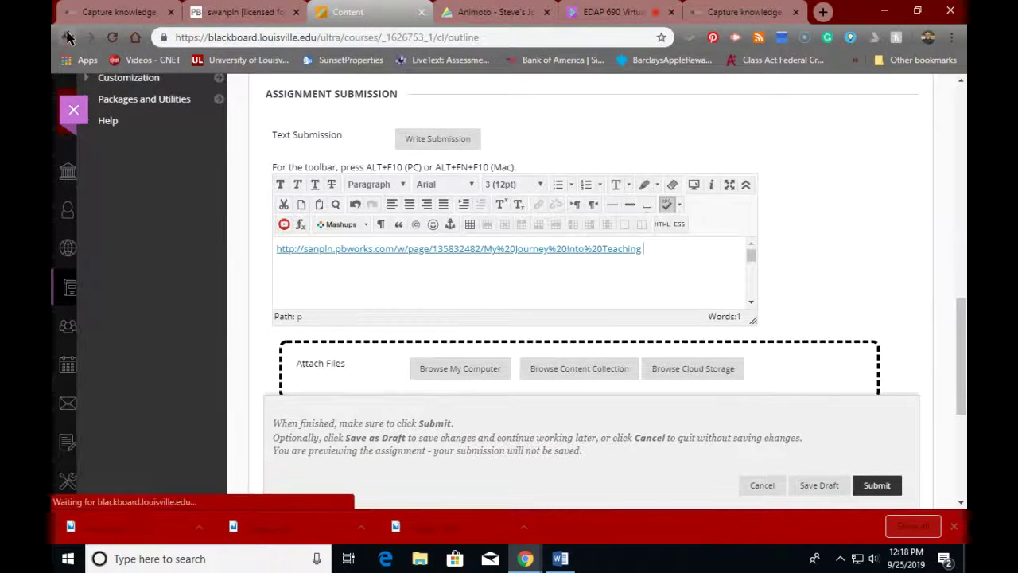
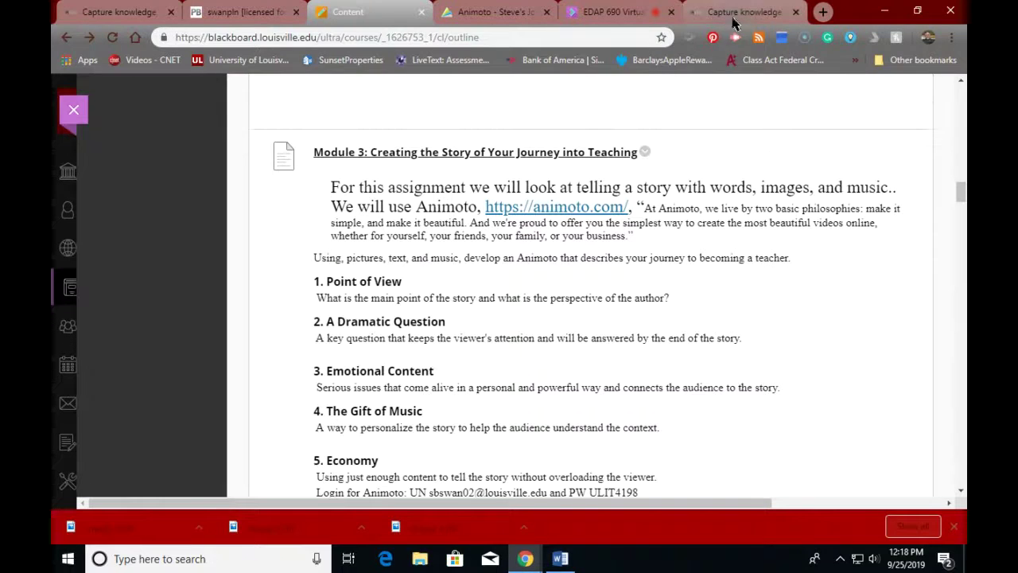
- Switch to Animoto and reopen the finished journey video for editing
{"action": "left_click", "coordinate": [477, 18]}
{"action": "scroll", "coordinate": [530, 136], "scroll_direction": "up", "scroll_amount": 10}
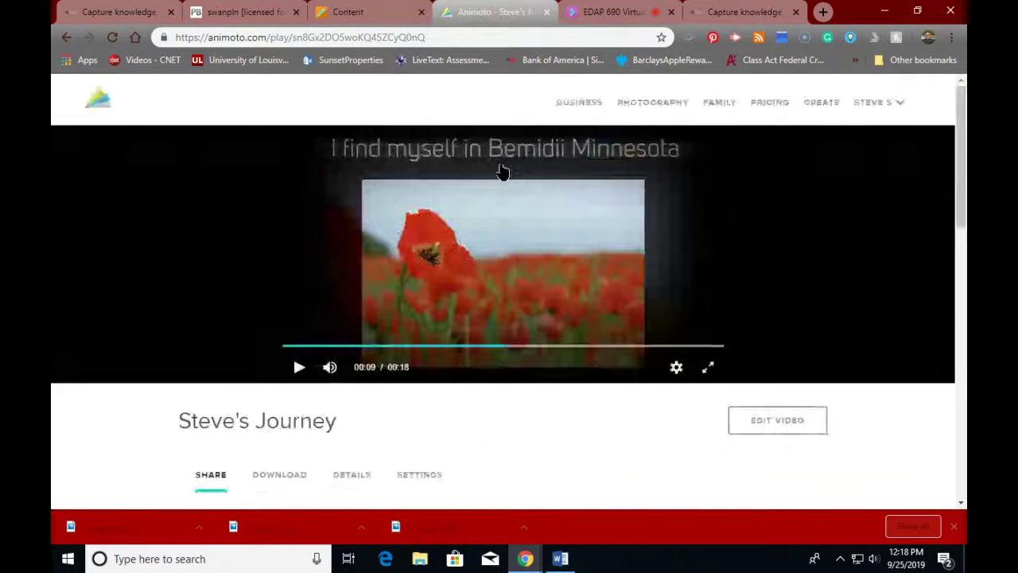
{"action": "left_click", "coordinate": [770, 427]}
{"action": "left_click", "coordinate": [482, 356]}
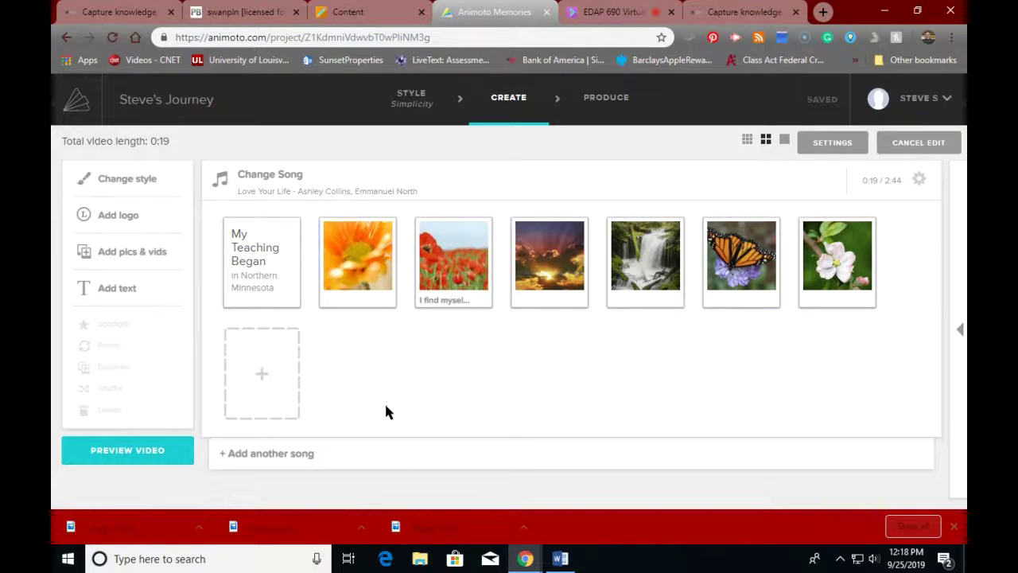
- Add a second song section to the video and look at the replacement choices for the first song without picking one
{"action": "left_click", "coordinate": [279, 453]}
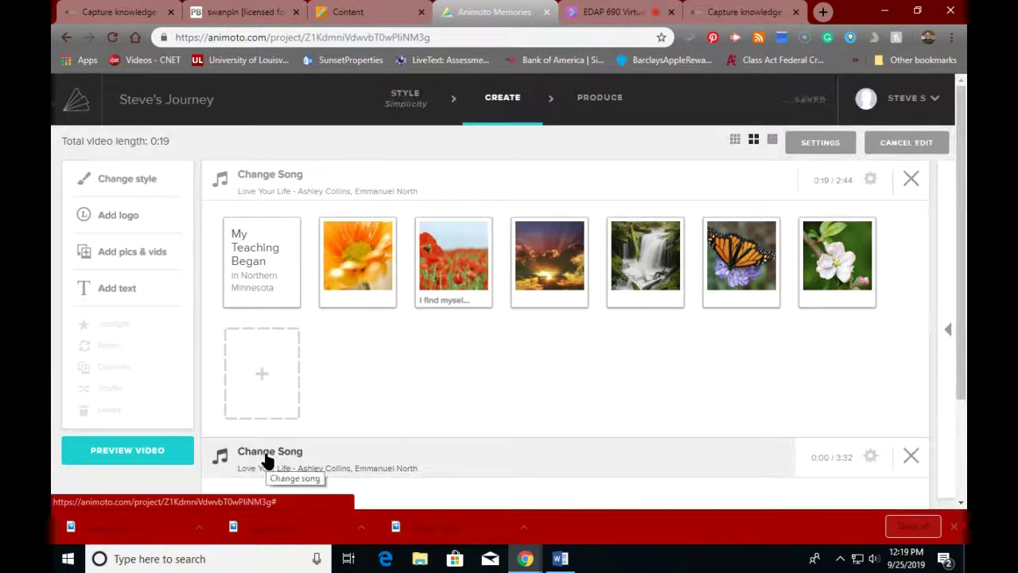
{"action": "scroll", "coordinate": [441, 367], "scroll_direction": "down", "scroll_amount": 2}
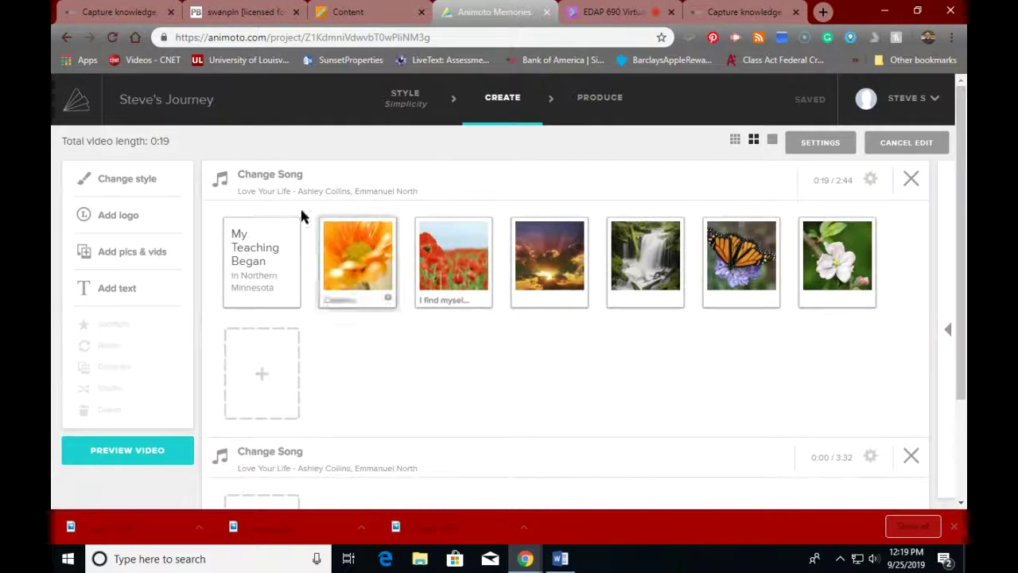
{"action": "left_click", "coordinate": [272, 178]}
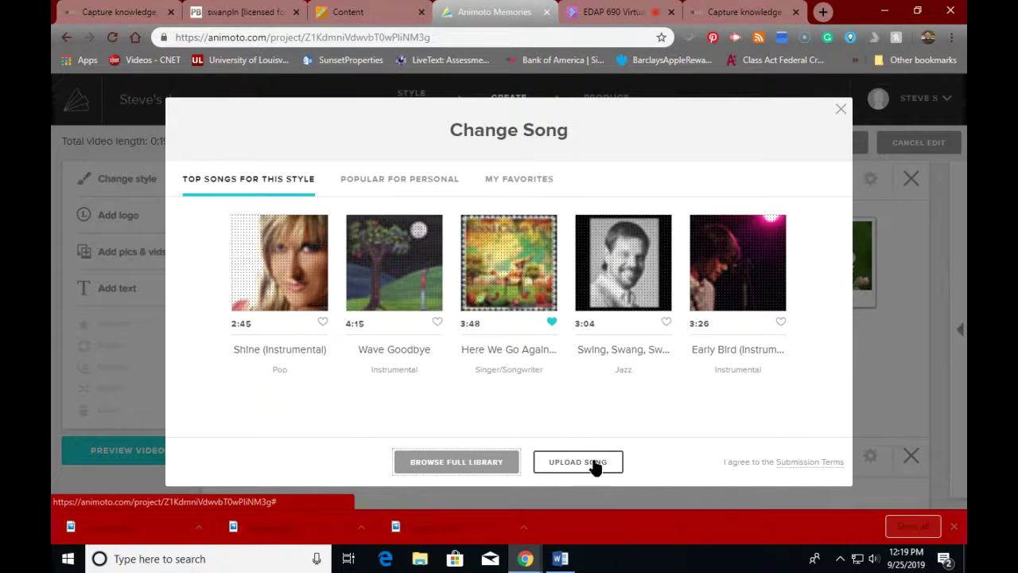
{"action": "left_click", "coordinate": [840, 108]}
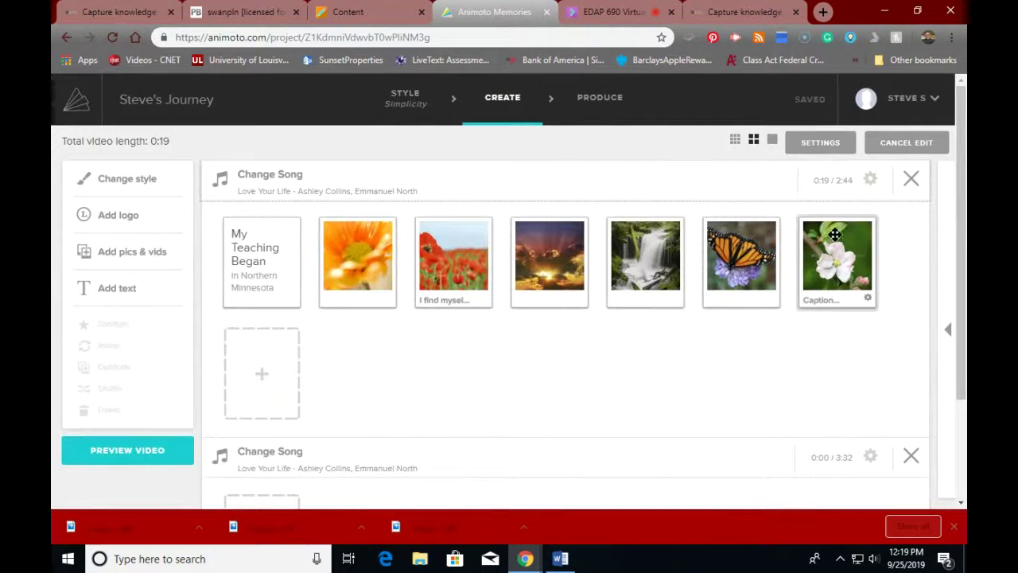
- Try a later trim start for the first song without saving it, and delete the empty second song section
{"action": "left_click", "coordinate": [870, 180]}
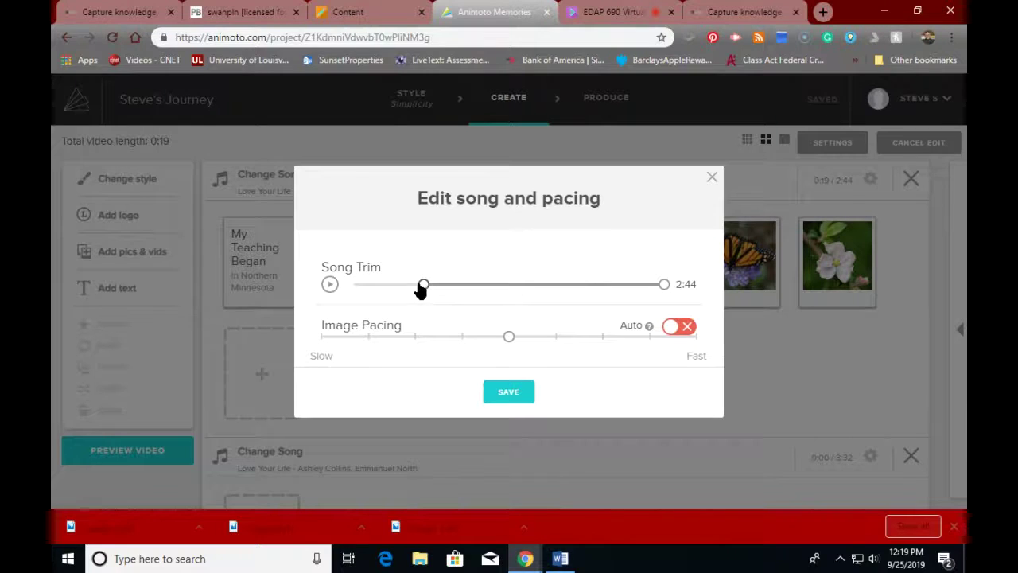
{"action": "left_click_drag", "start_coordinate": [424, 288], "coordinate": [463, 302]}
{"action": "left_click", "coordinate": [711, 179]}
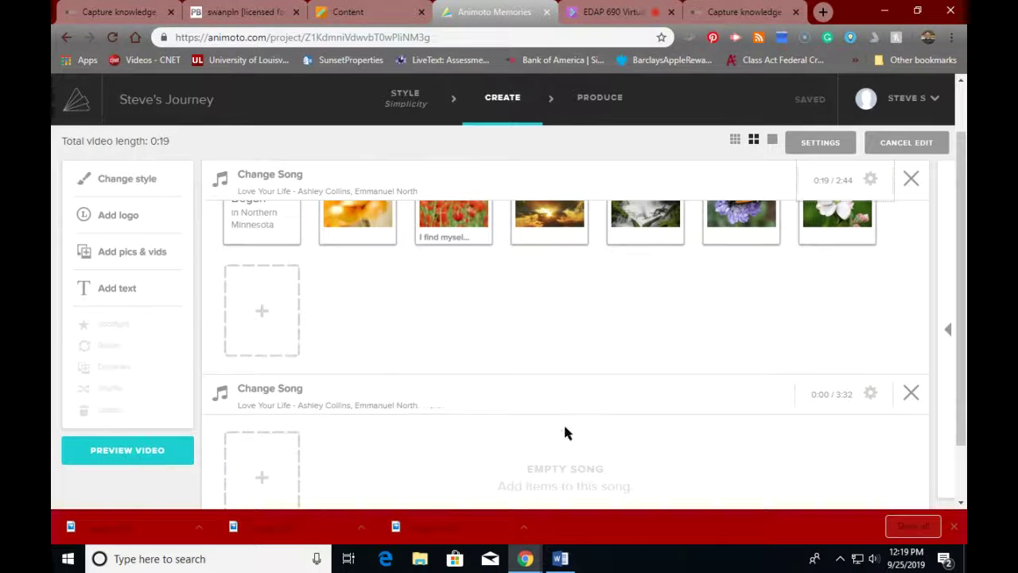
{"action": "left_click", "coordinate": [911, 393]}
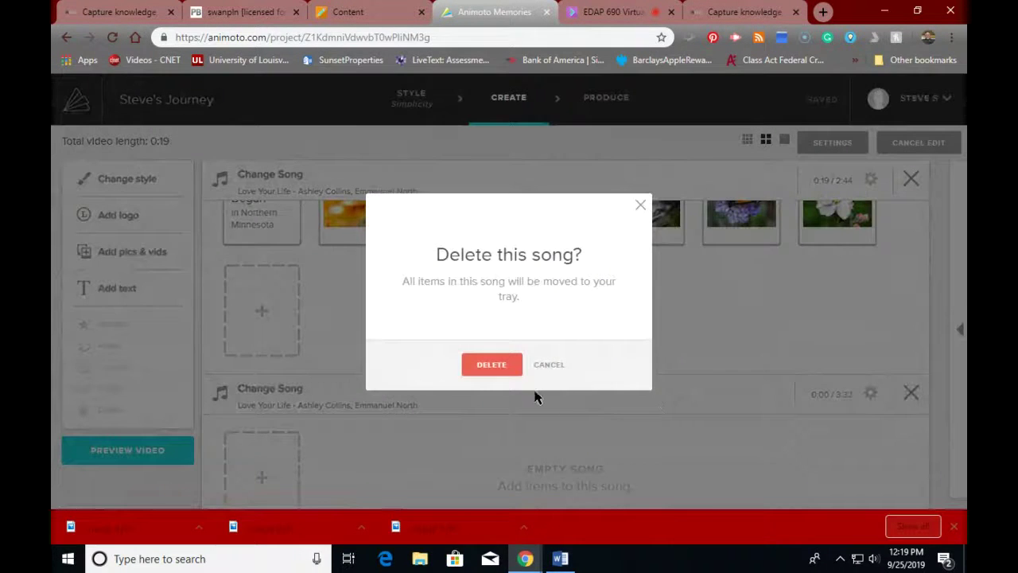
{"action": "left_click", "coordinate": [476, 369]}
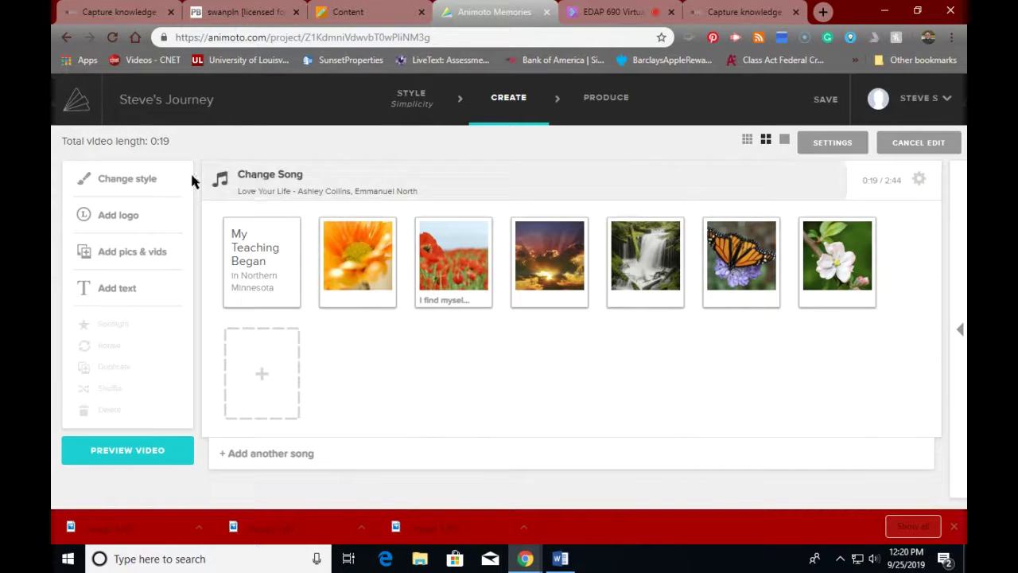
- Add another song section and set its music to Afterglow (Instrumental) by Be Still The Earth from the full music library
{"action": "left_click", "coordinate": [258, 458]}
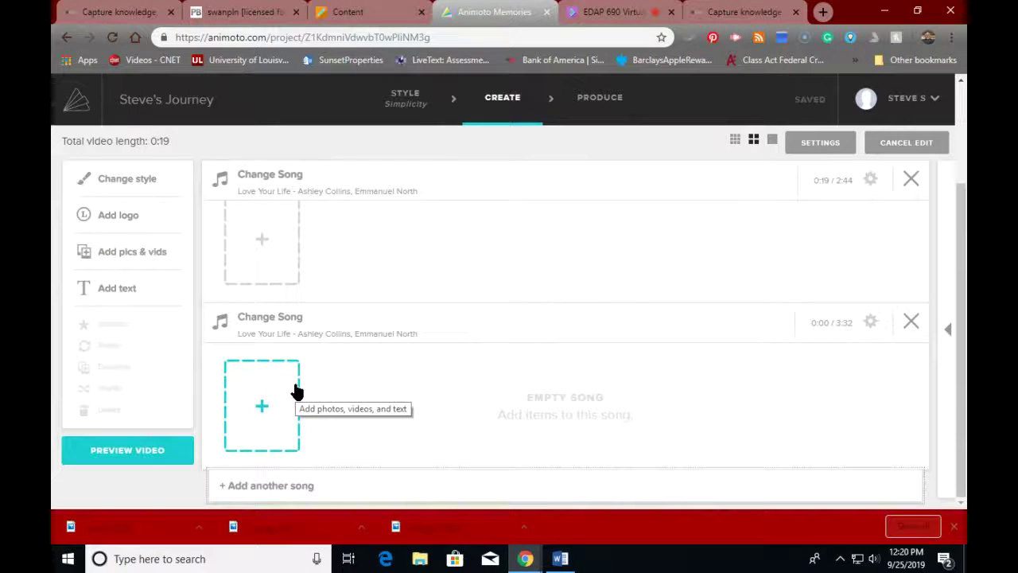
{"action": "scroll", "coordinate": [291, 391], "scroll_direction": "up", "scroll_amount": 1}
{"action": "scroll", "coordinate": [293, 390], "scroll_direction": "down", "scroll_amount": 1}
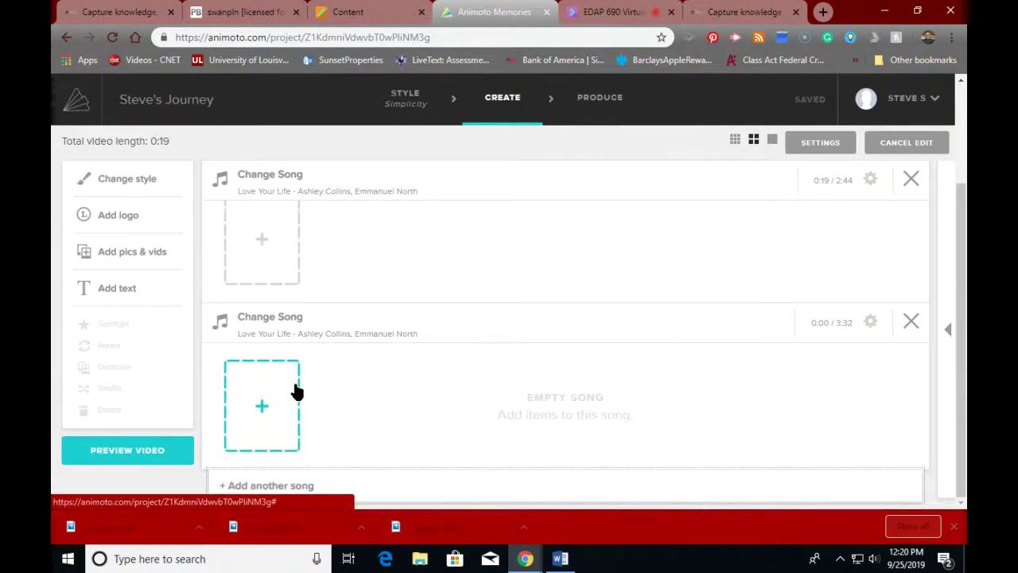
{"action": "left_click", "coordinate": [312, 338]}
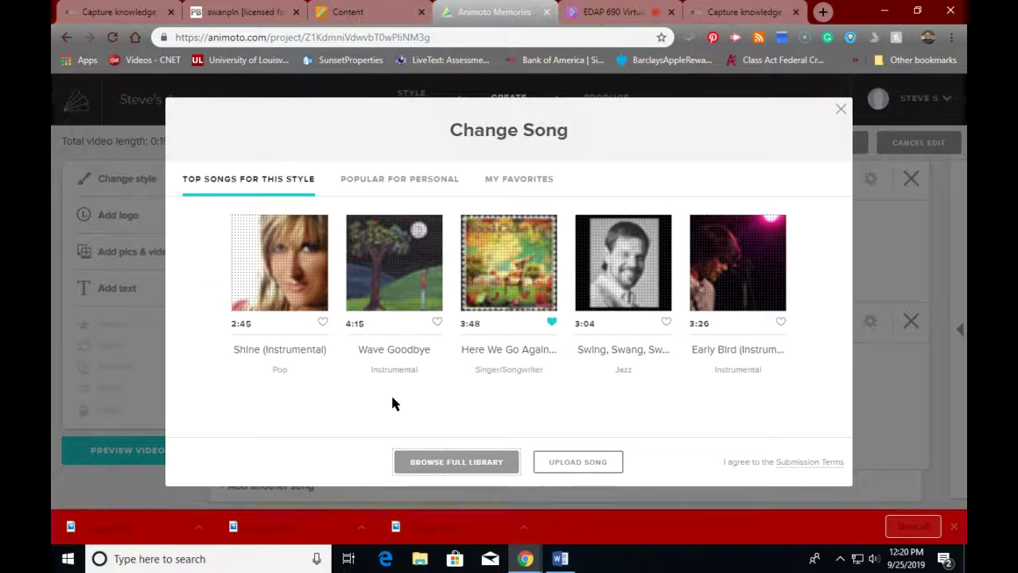
{"action": "left_click", "coordinate": [431, 466]}
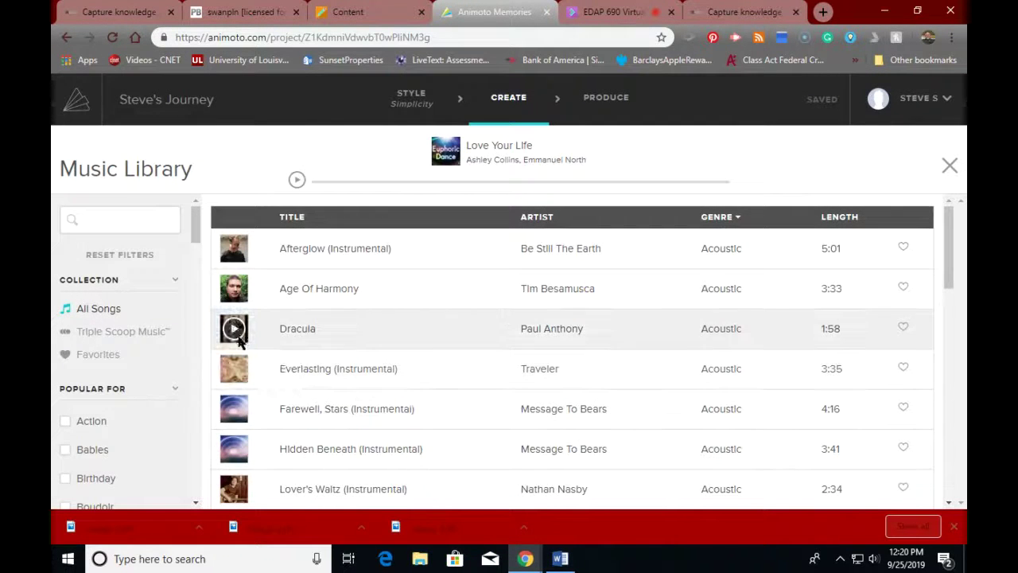
{"action": "left_click", "coordinate": [233, 250]}
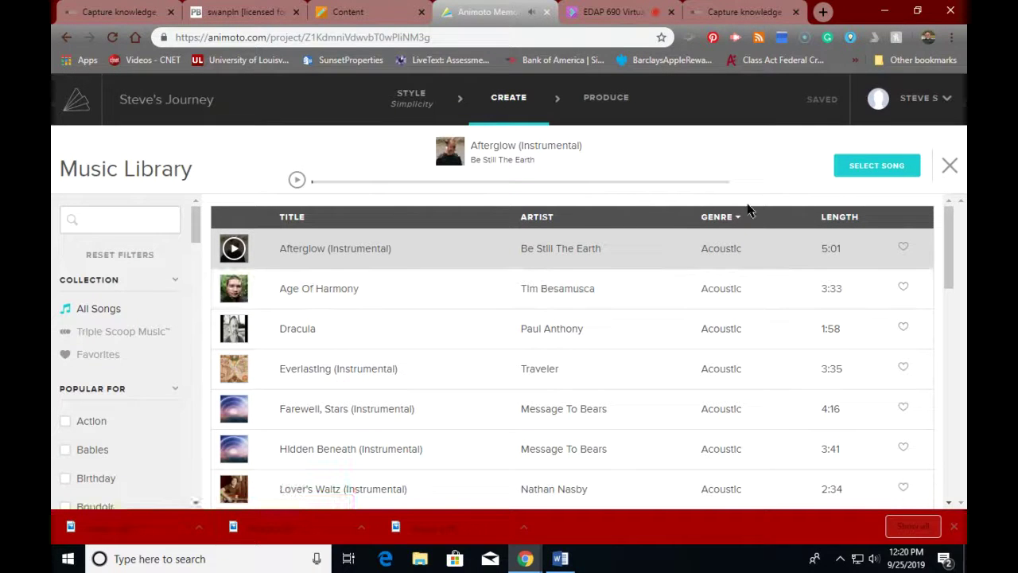
{"action": "left_click", "coordinate": [877, 165]}
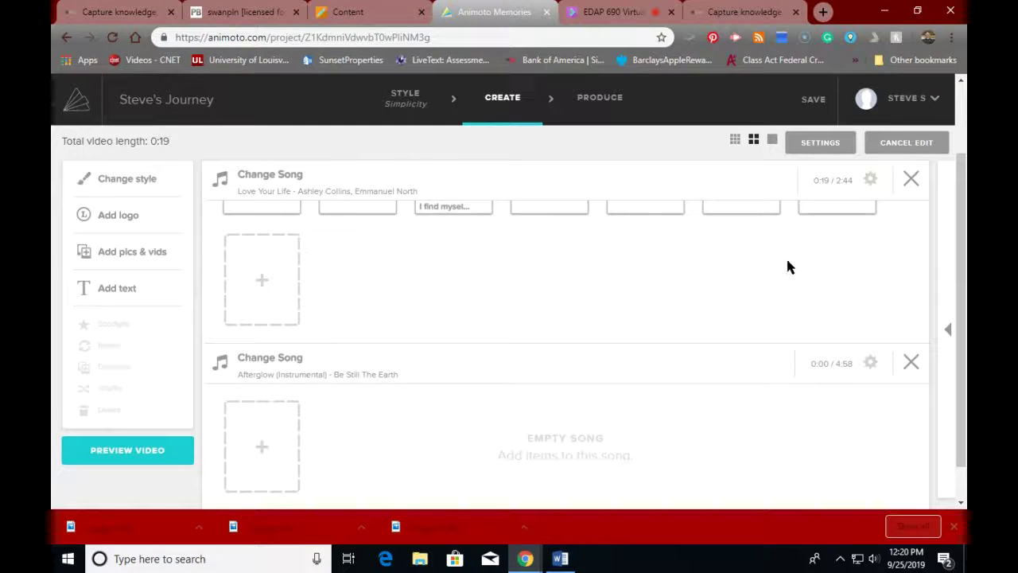
- Delete the original Love Your Life song section and start adding photos to the empty Afterglow section
{"action": "left_click", "coordinate": [910, 179]}
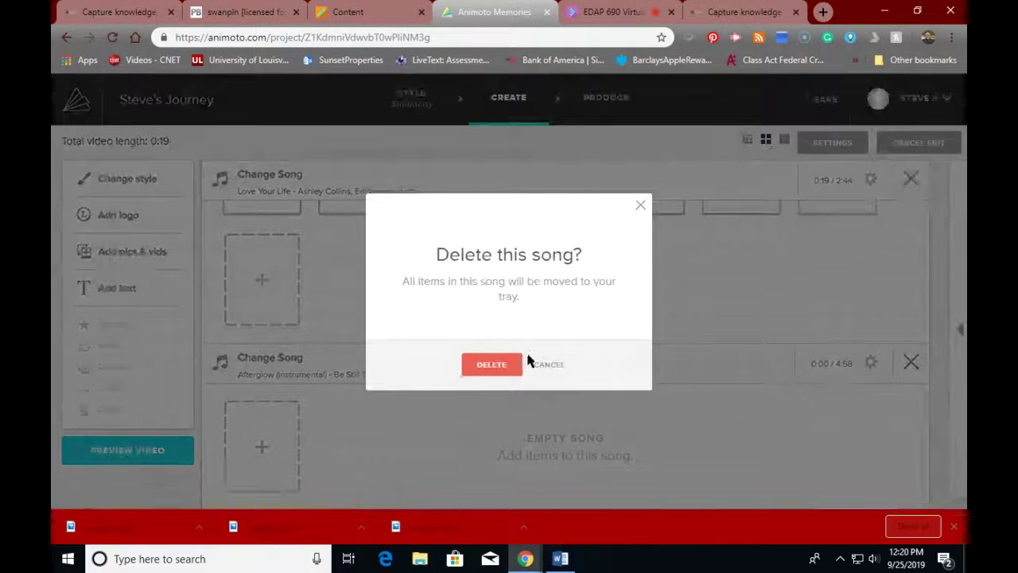
{"action": "left_click", "coordinate": [492, 365]}
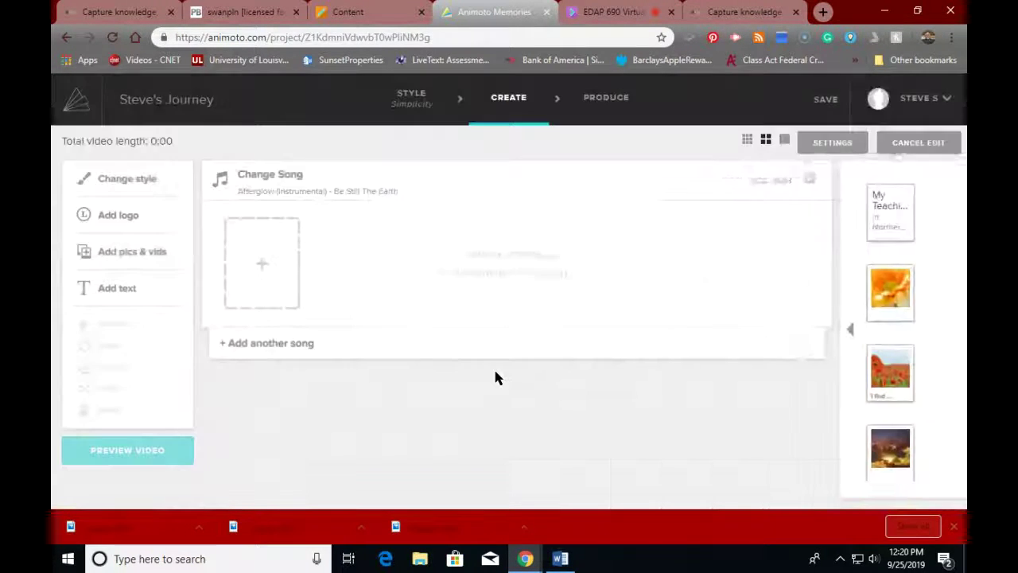
{"action": "left_click", "coordinate": [266, 286]}
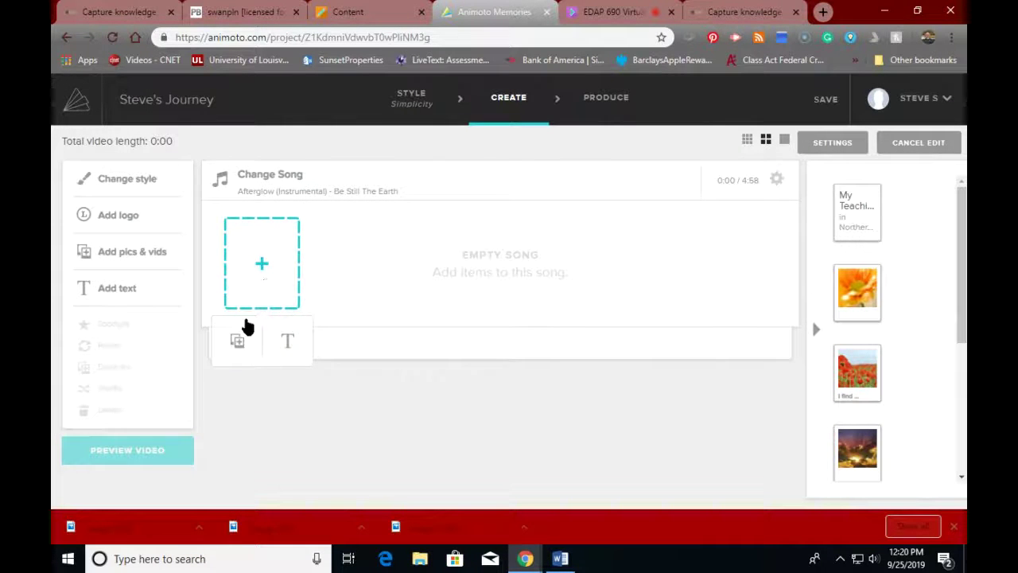
{"action": "left_click", "coordinate": [239, 342]}
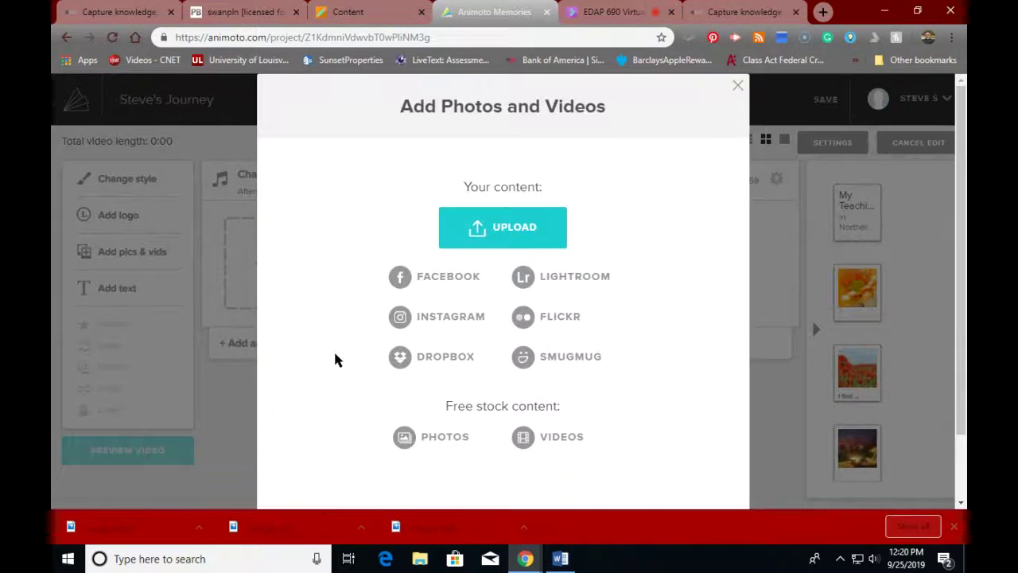
- Try to upload the picture Image 1 from the Downloads folder
{"action": "left_click", "coordinate": [483, 242]}
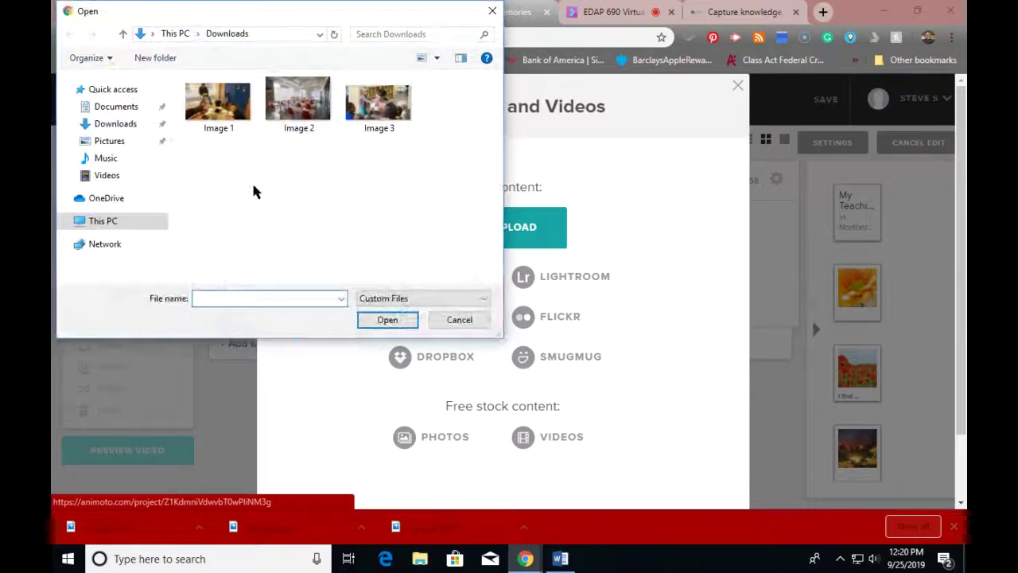
{"action": "left_click", "coordinate": [211, 119]}
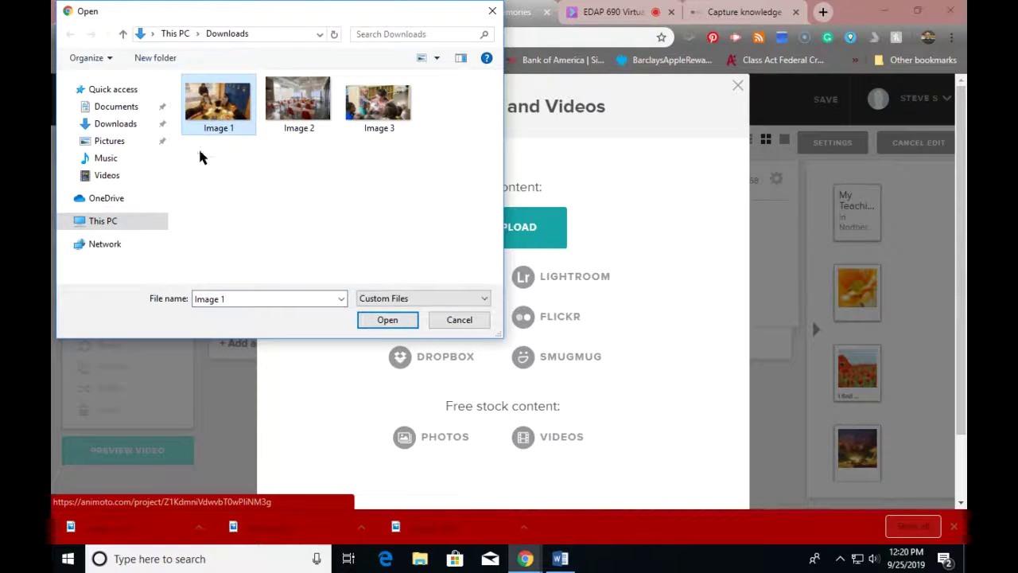
{"action": "left_click", "coordinate": [387, 328]}
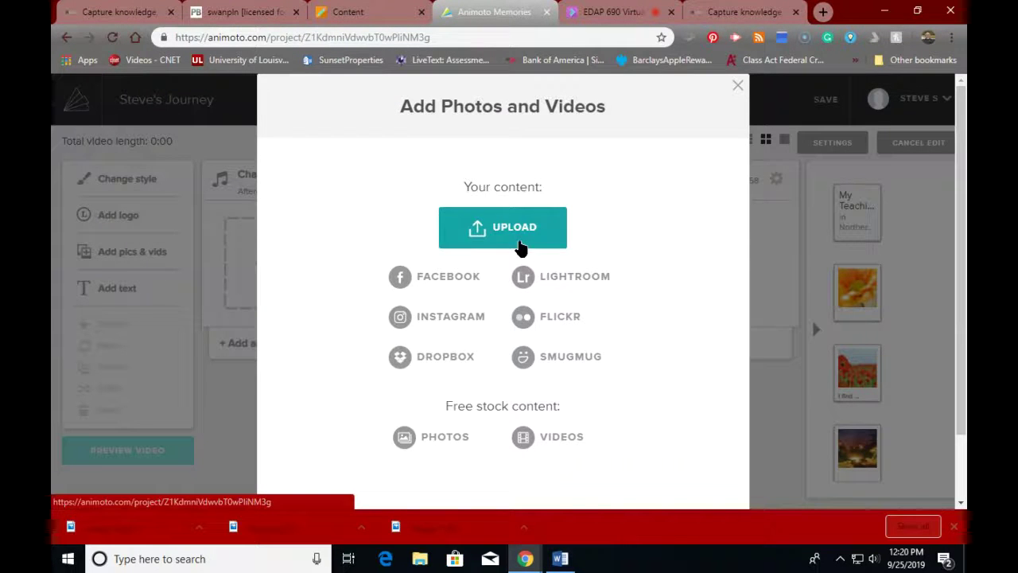
- Add the tree, orange flower, sunset, waterfall, butterfly and blossom photos from the Nature stock album to the Afterglow section
{"action": "left_click", "coordinate": [443, 440]}
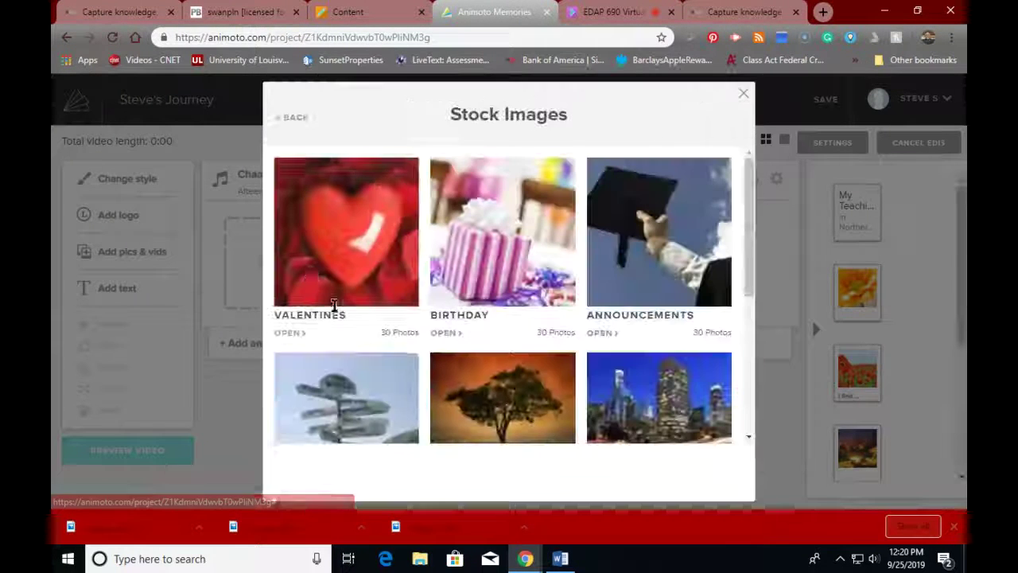
{"action": "left_click", "coordinate": [515, 396]}
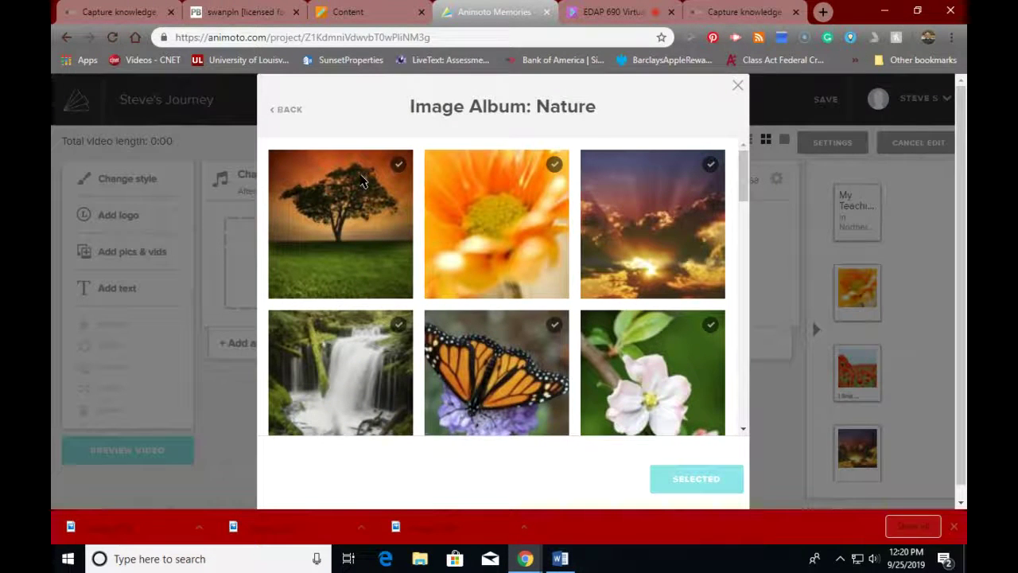
{"action": "left_click", "coordinate": [399, 165]}
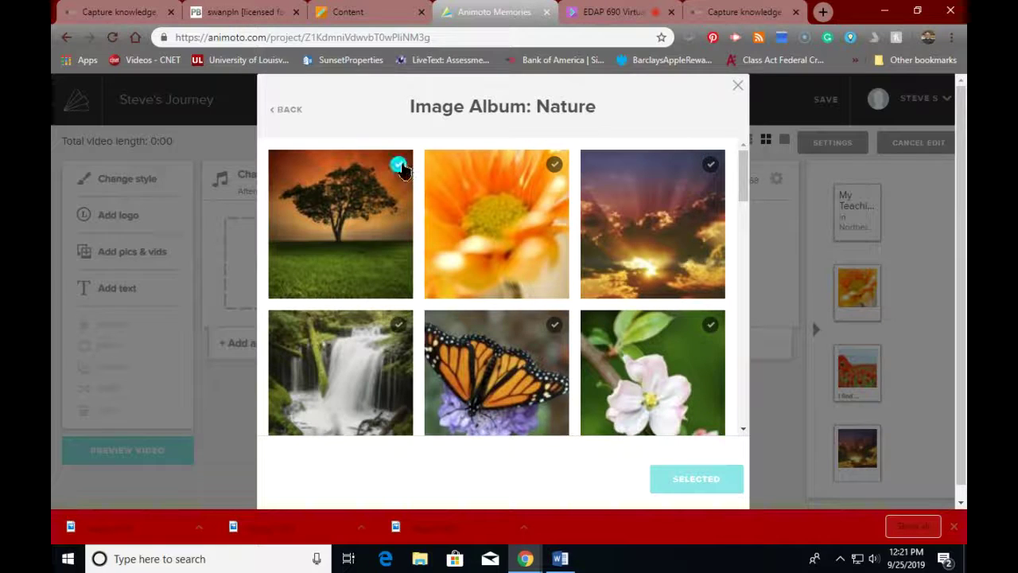
{"action": "left_click", "coordinate": [554, 169]}
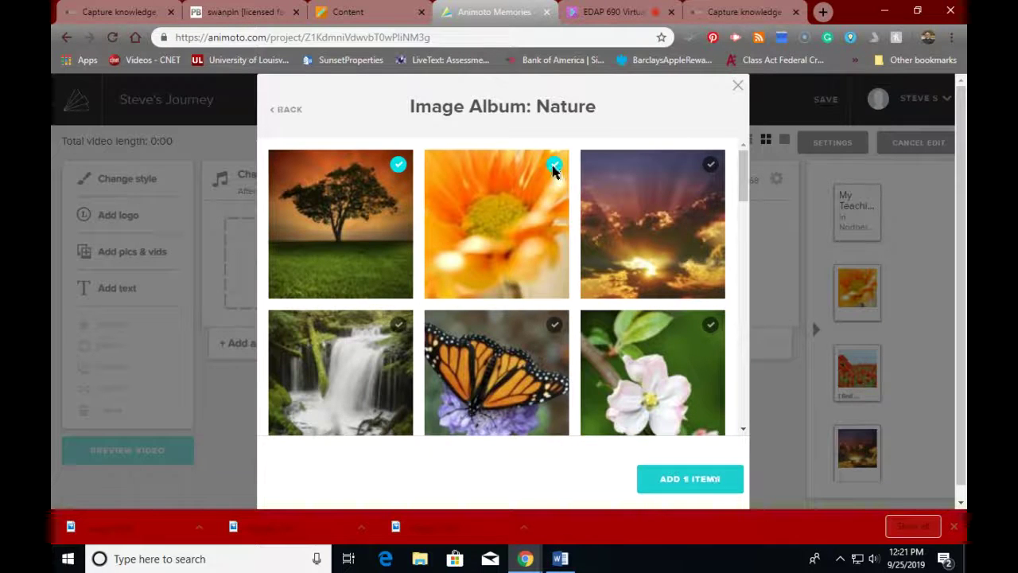
{"action": "left_click", "coordinate": [712, 166]}
{"action": "left_click", "coordinate": [712, 327]}
{"action": "left_click", "coordinate": [398, 324]}
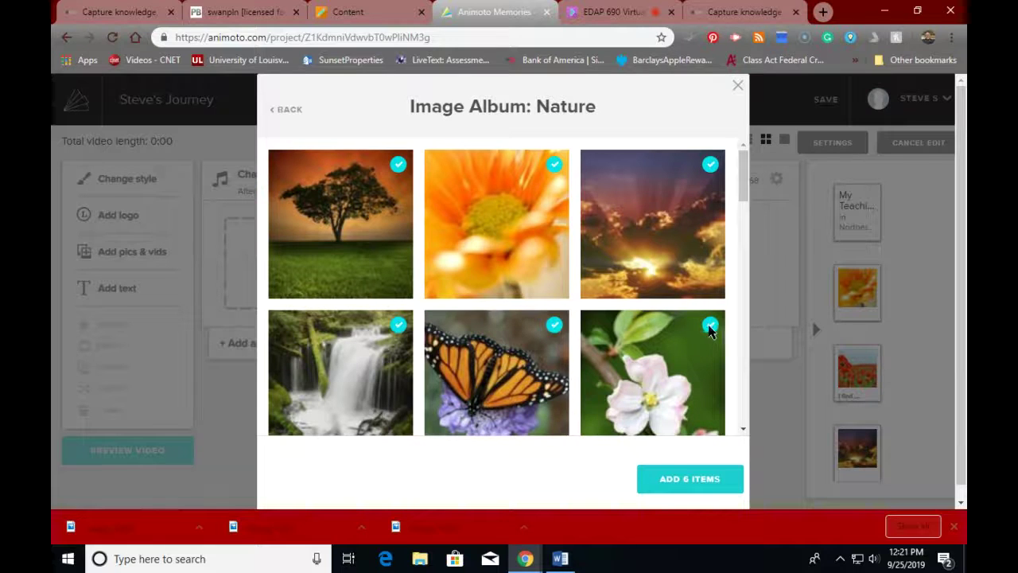
{"action": "left_click", "coordinate": [544, 359]}
{"action": "left_click", "coordinate": [664, 482]}
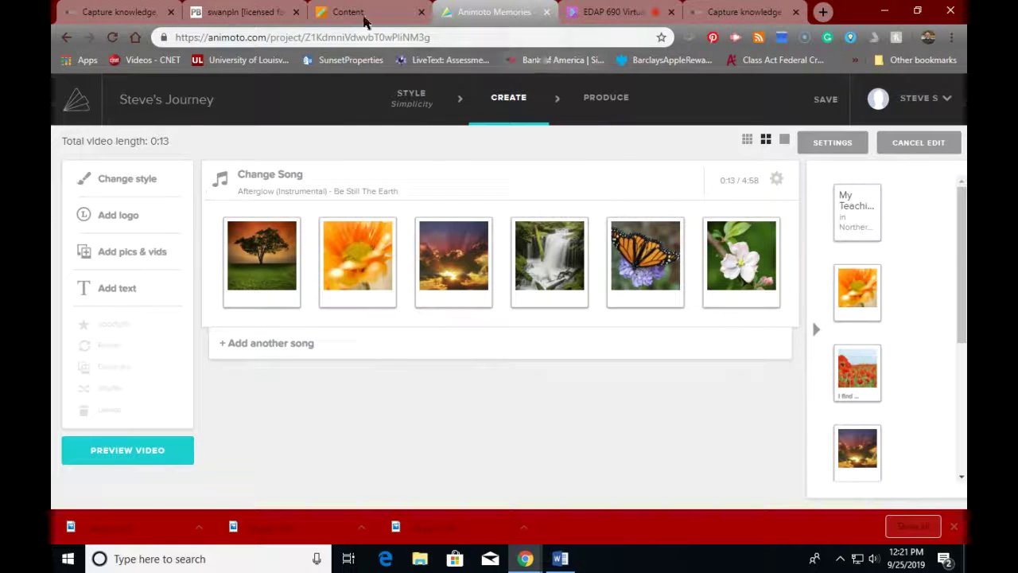
- Switch to Blackboard and review the Module 3 and Module 4: Digital Storytelling assignment instructions, ending at the top of the Assignments list
{"action": "left_click", "coordinate": [324, 12]}
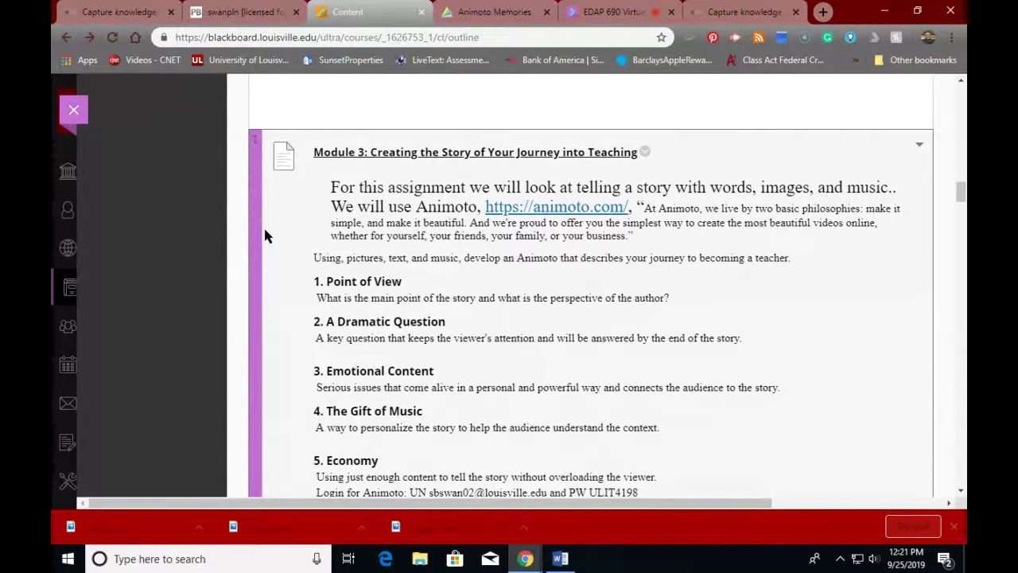
{"action": "scroll", "coordinate": [268, 229], "scroll_direction": "down", "scroll_amount": 4}
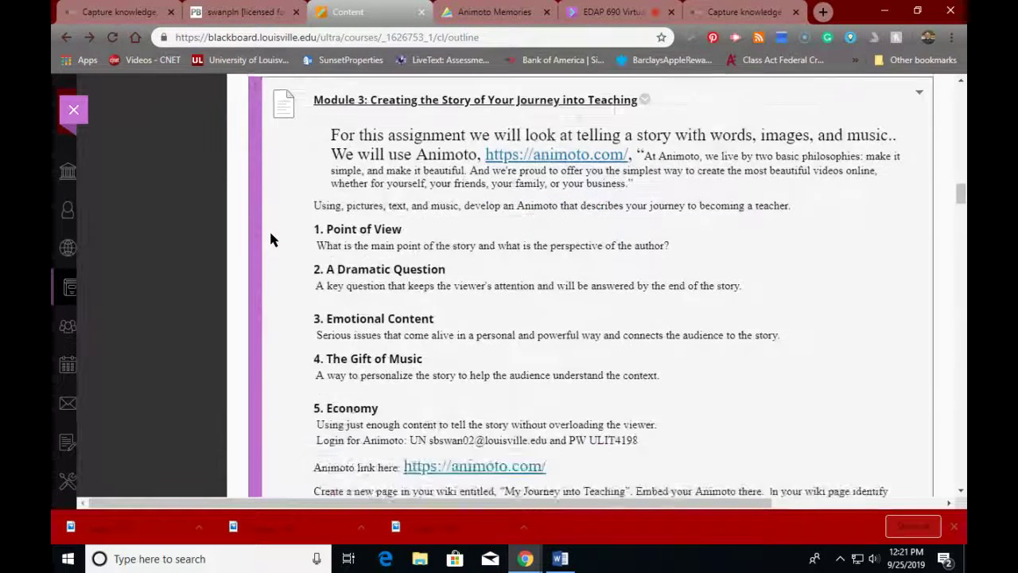
{"action": "scroll", "coordinate": [270, 238], "scroll_direction": "down", "scroll_amount": 4}
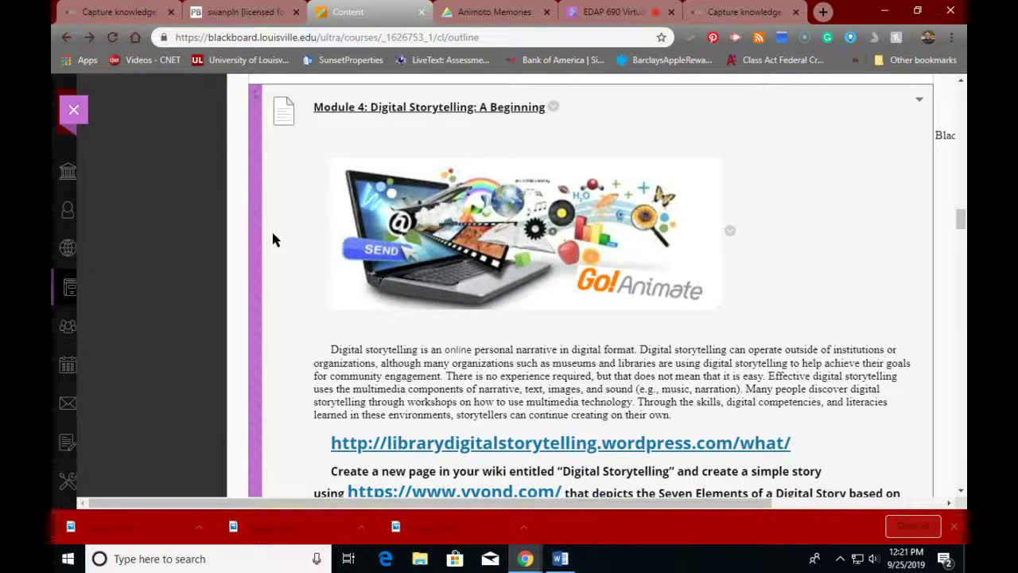
{"action": "scroll", "coordinate": [272, 239], "scroll_direction": "down", "scroll_amount": 2}
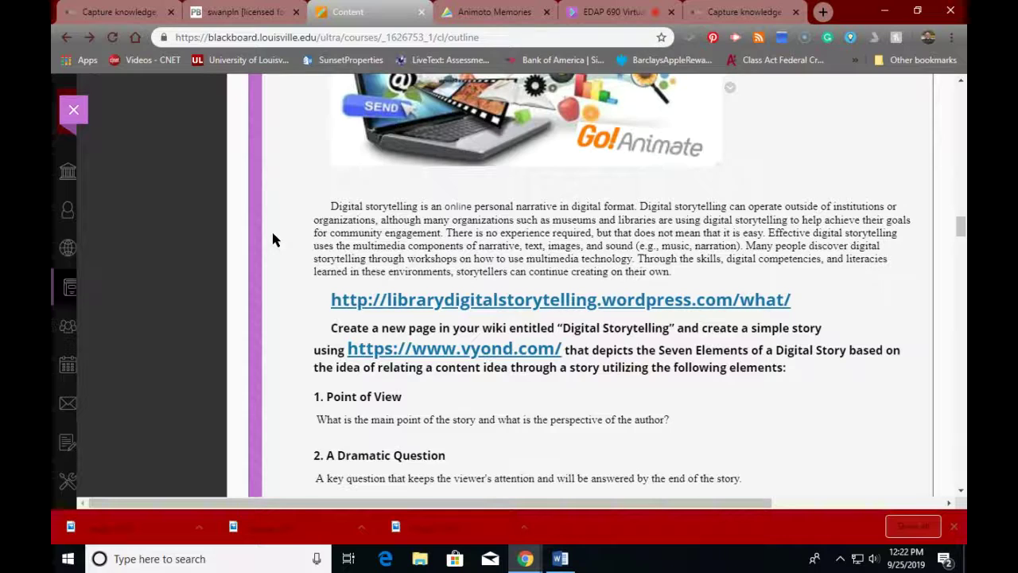
{"action": "scroll", "coordinate": [253, 201], "scroll_direction": "up", "scroll_amount": 4}
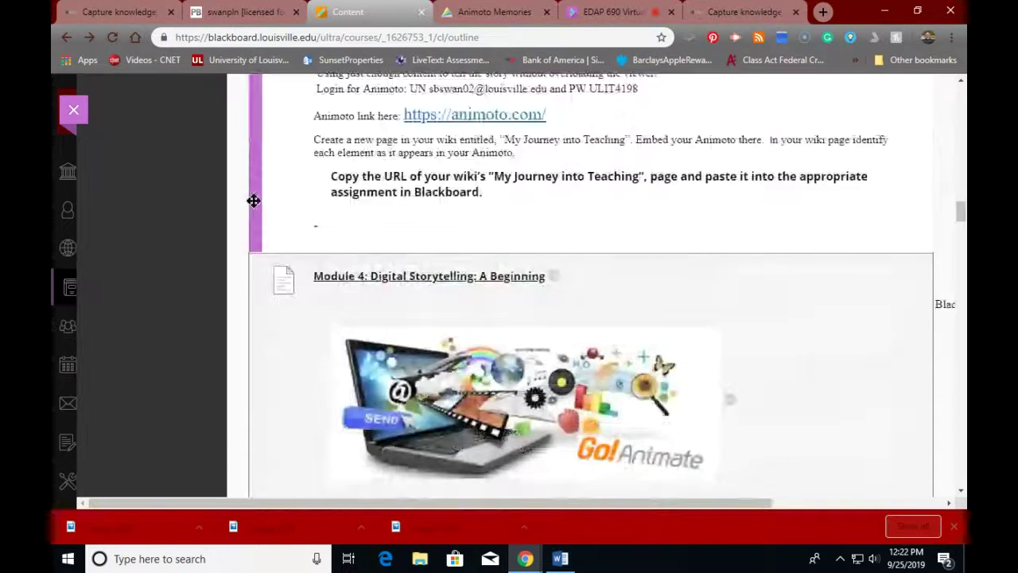
{"action": "scroll", "coordinate": [253, 200], "scroll_direction": "up", "scroll_amount": 15}
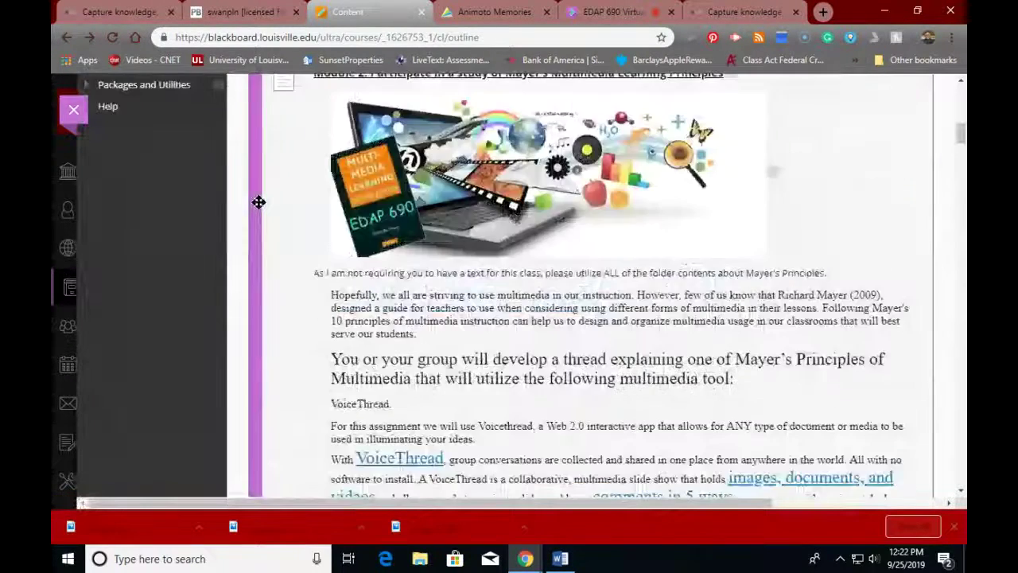
{"action": "mouse_move", "coordinate": [260, 209]}
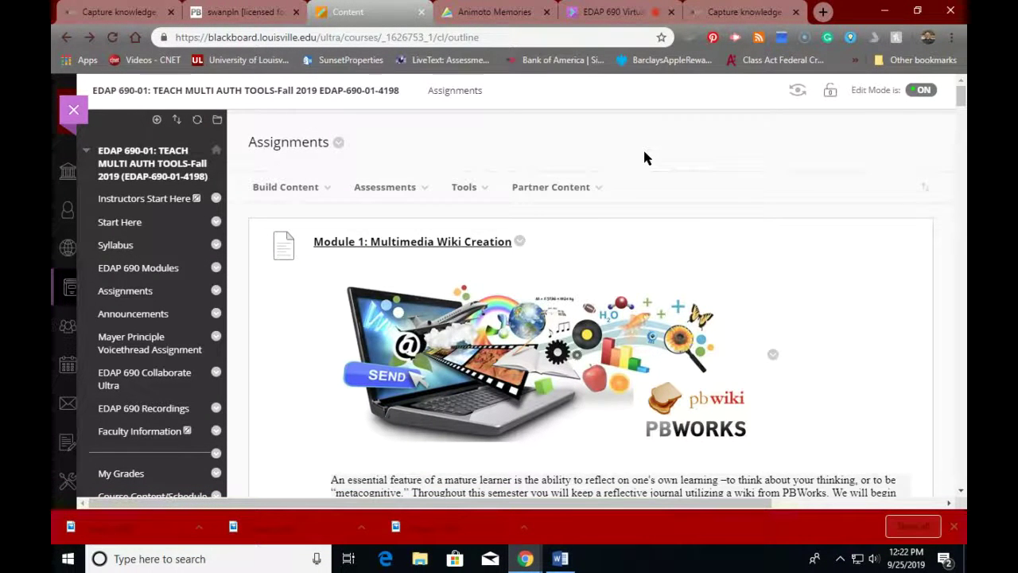
{"action": "left_click", "coordinate": [450, 185]}
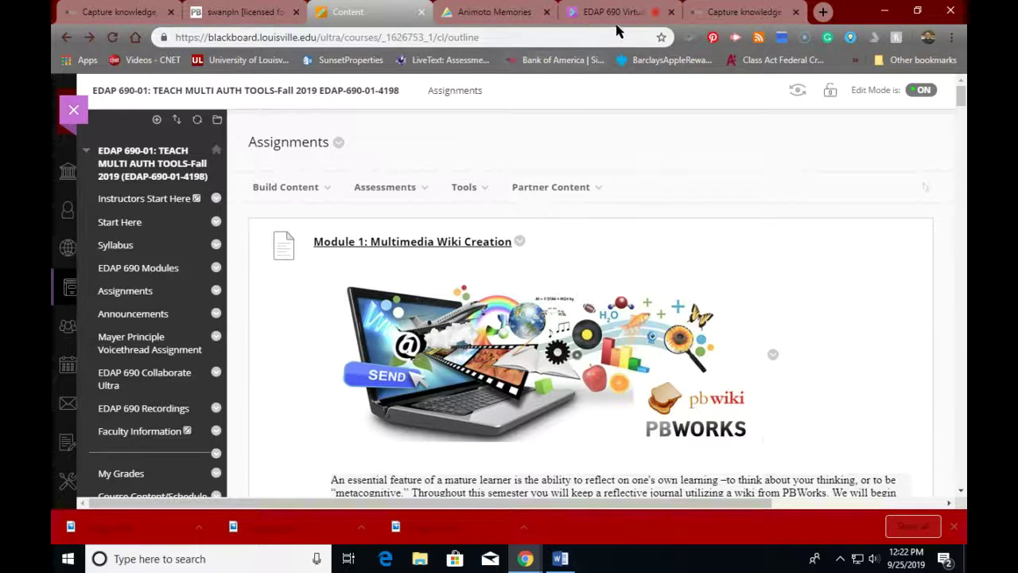